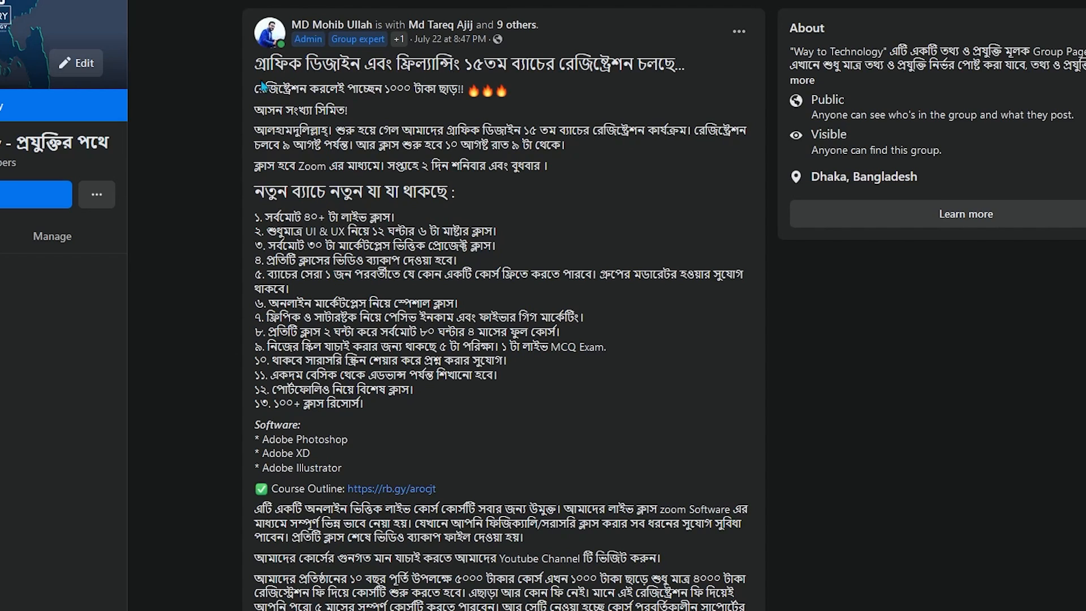
Examine the Facebook group post on the 15th graphic design and freelancing batch, covering its discount, course features, software list and registration details
{"action": "left_click_drag", "start_coordinate": [252, 67], "coordinate": [687, 81]}
{"action": "left_click", "coordinate": [598, 104]}
{"action": "left_click_drag", "start_coordinate": [362, 108], "coordinate": [258, 110]}
{"action": "left_click", "coordinate": [257, 110]}
{"action": "left_click_drag", "start_coordinate": [384, 91], "coordinate": [466, 92]}
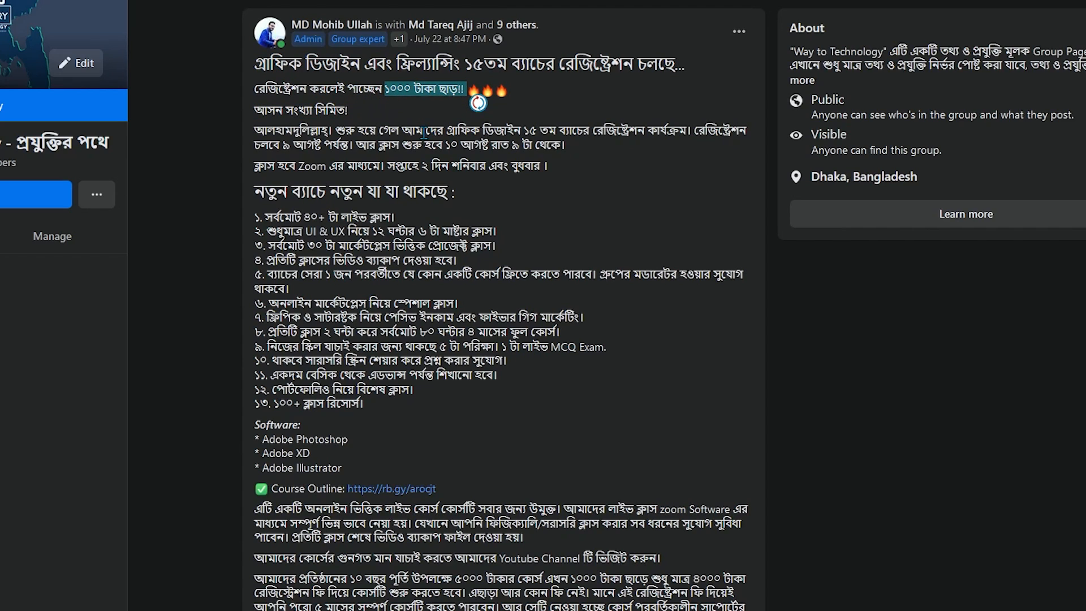
{"action": "left_click_drag", "start_coordinate": [255, 192], "coordinate": [524, 398]}
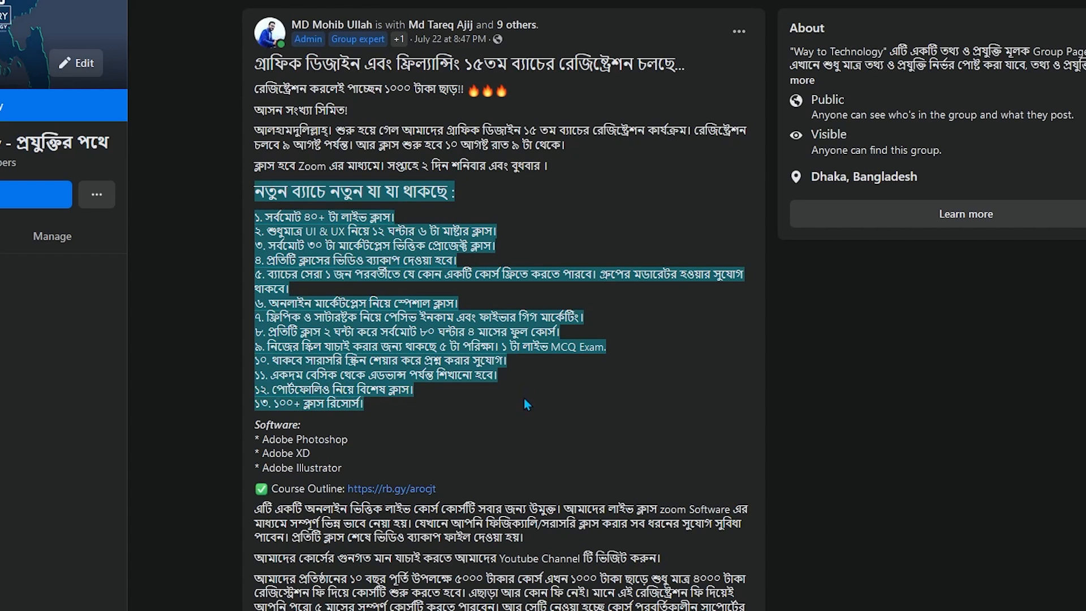
{"action": "left_click", "coordinate": [358, 249]}
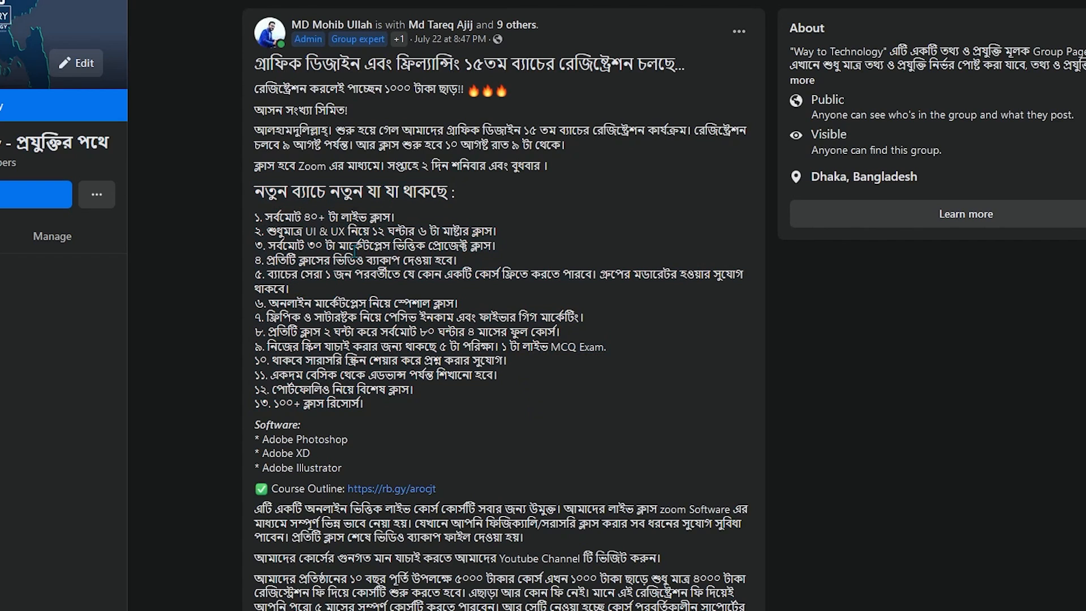
{"action": "scroll", "coordinate": [334, 258], "scroll_direction": "down", "scroll_amount": 3}
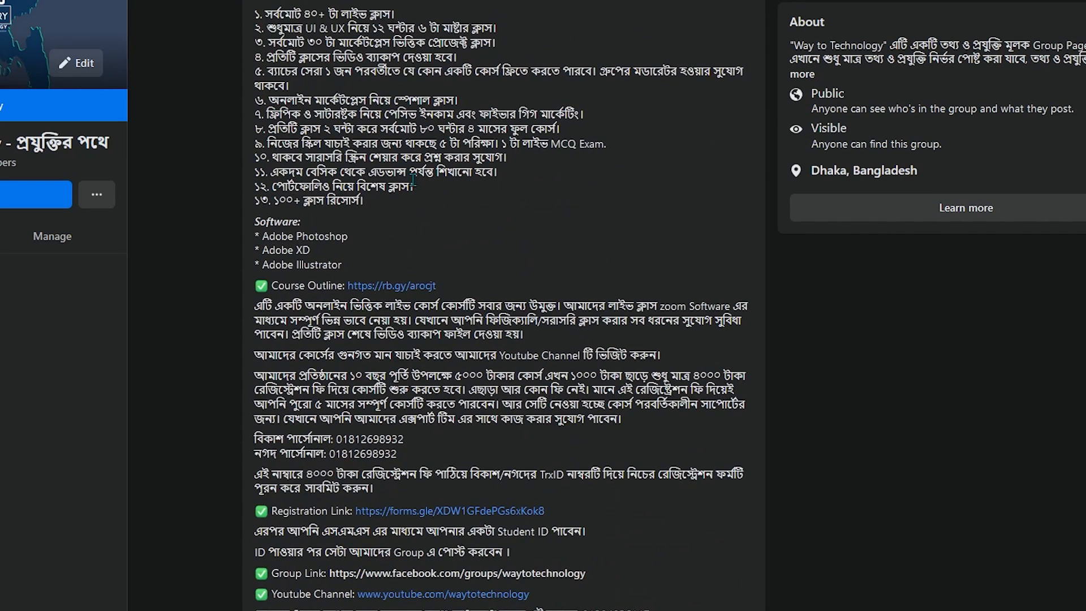
{"action": "scroll", "coordinate": [351, 195], "scroll_direction": "down", "scroll_amount": 2}
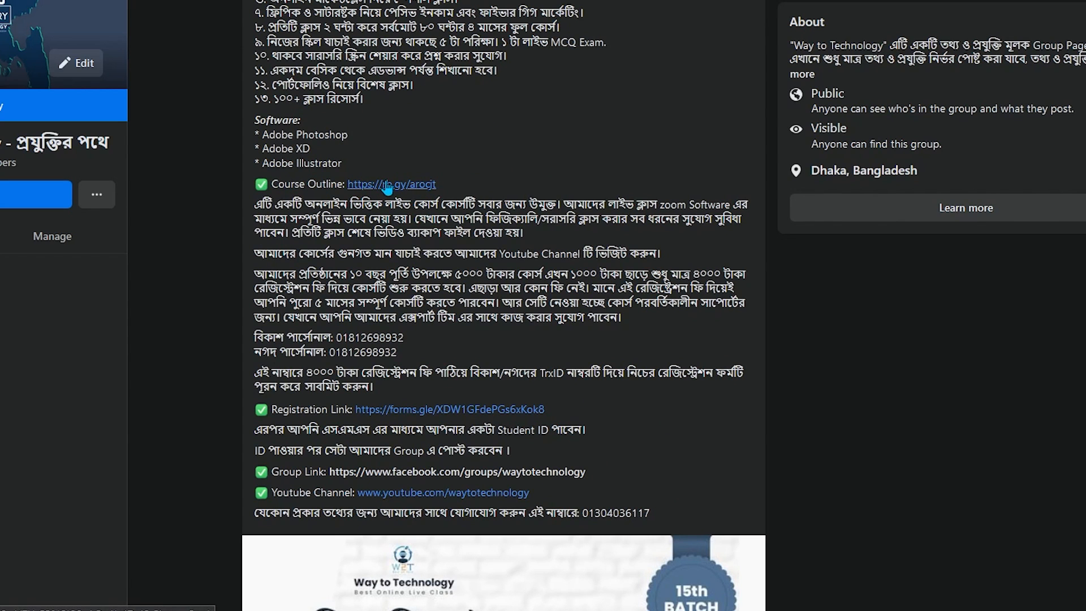
{"action": "scroll", "coordinate": [485, 135], "scroll_direction": "down", "scroll_amount": 1}
{"action": "scroll", "coordinate": [485, 135], "scroll_direction": "down", "scroll_amount": 3}
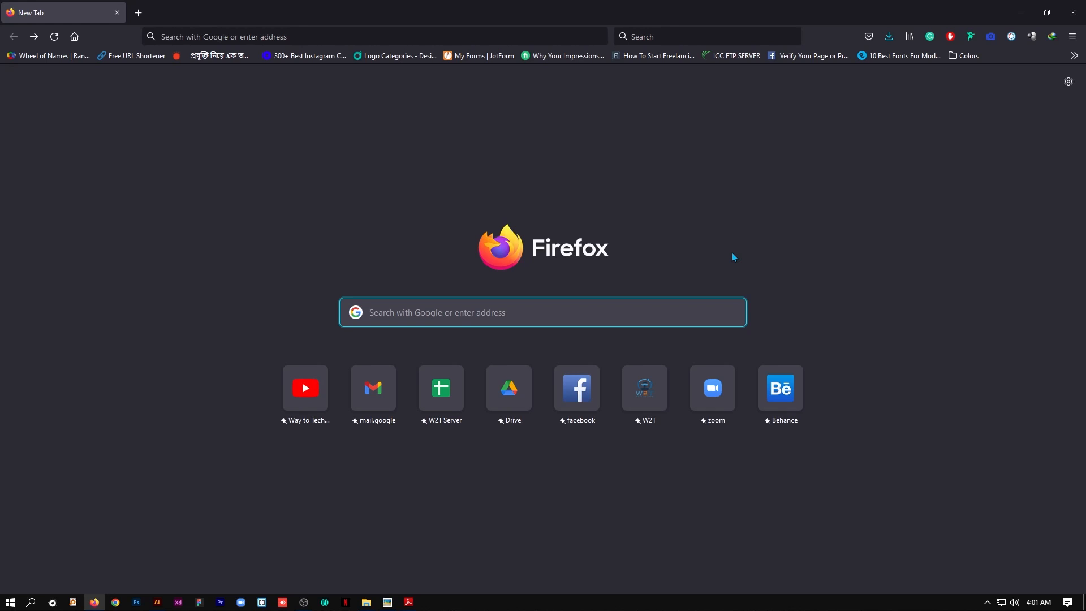
Find the Logopond site with a web search for "logopond" and look through its featured logos
{"action": "type", "text": "log"}
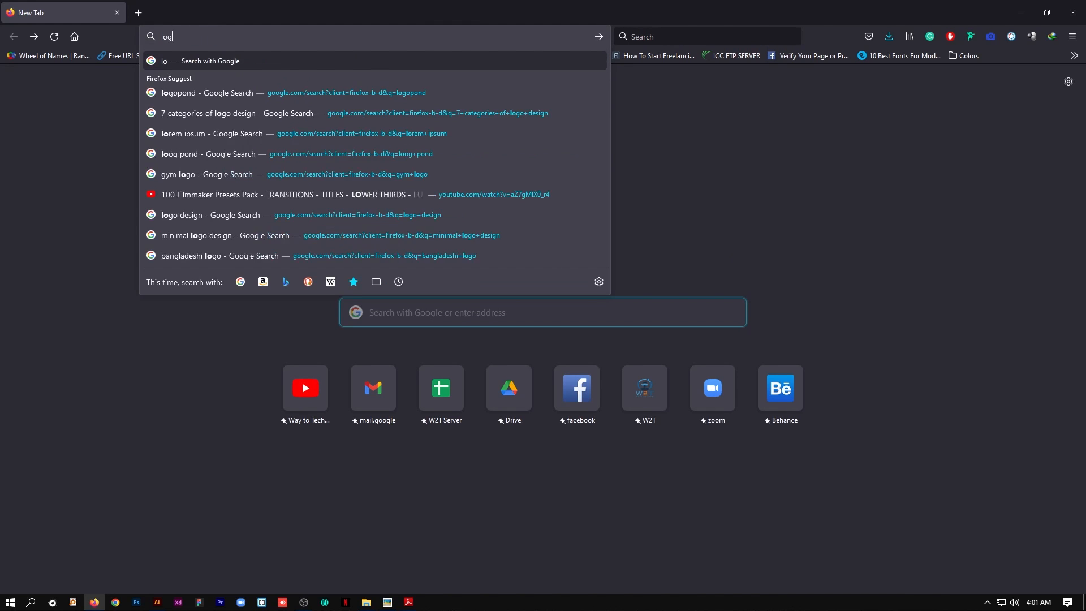
{"action": "type", "text": "opond"}
{"action": "key", "text": "Return"}
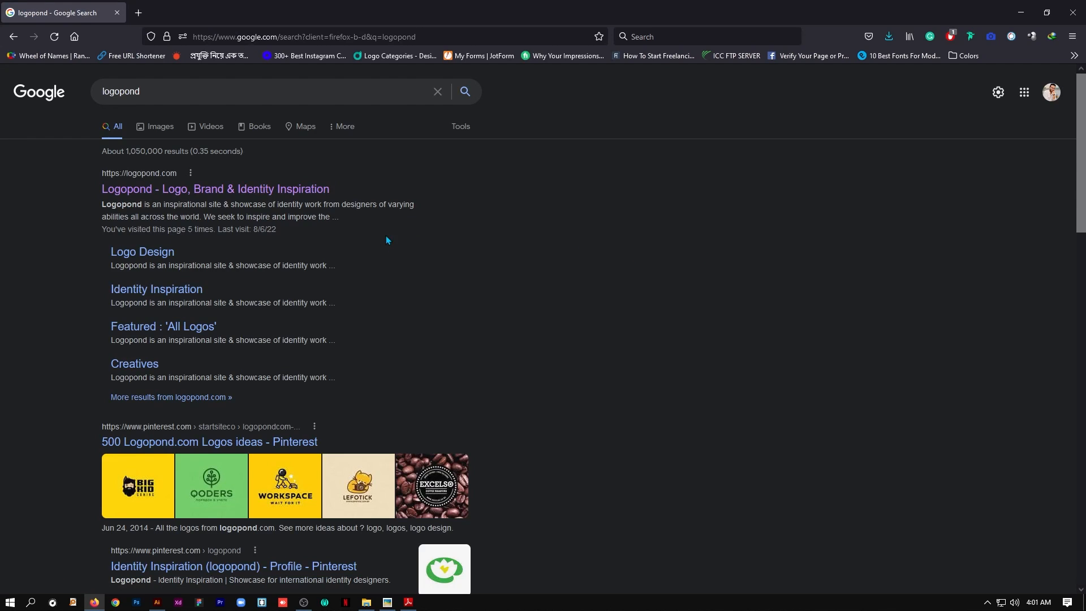
{"action": "left_click", "coordinate": [260, 190]}
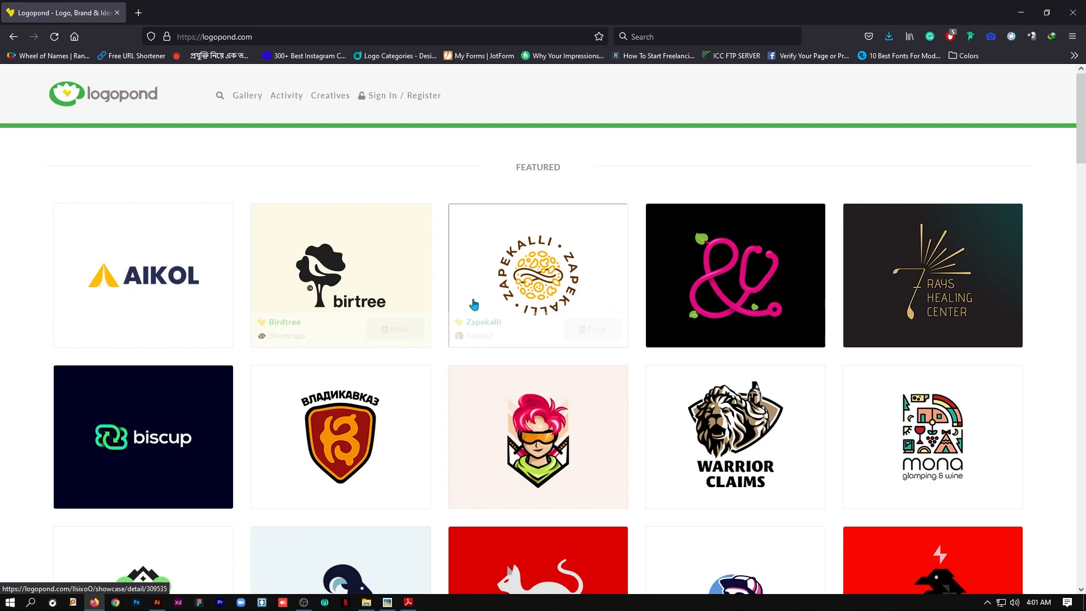
{"action": "scroll", "coordinate": [458, 277], "scroll_direction": "down", "scroll_amount": 10}
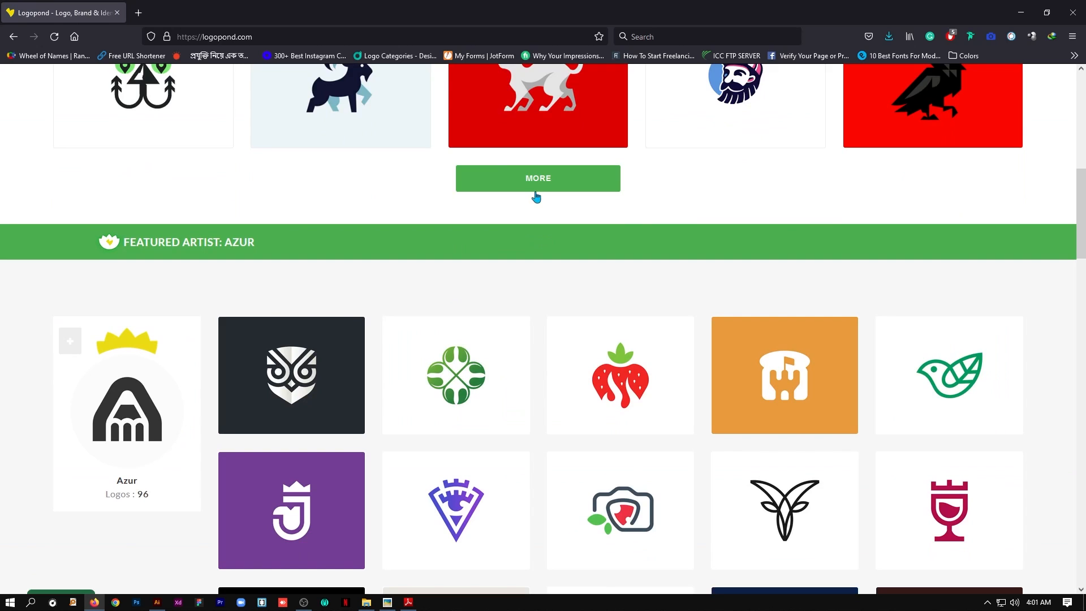
{"action": "scroll", "coordinate": [531, 214], "scroll_direction": "down", "scroll_amount": 5}
{"action": "scroll", "coordinate": [481, 258], "scroll_direction": "up", "scroll_amount": 15}
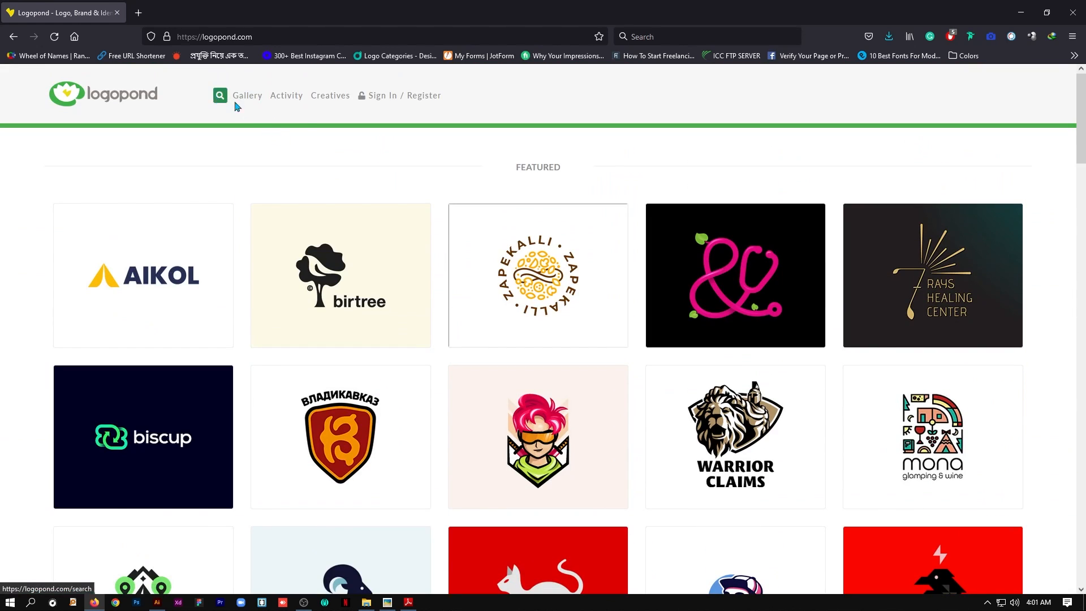
Open a new browser tab ready for another web search
{"action": "key", "text": "ctrl+t"}
{"action": "left_click", "coordinate": [548, 316]}
{"action": "type", "text": "logode"}
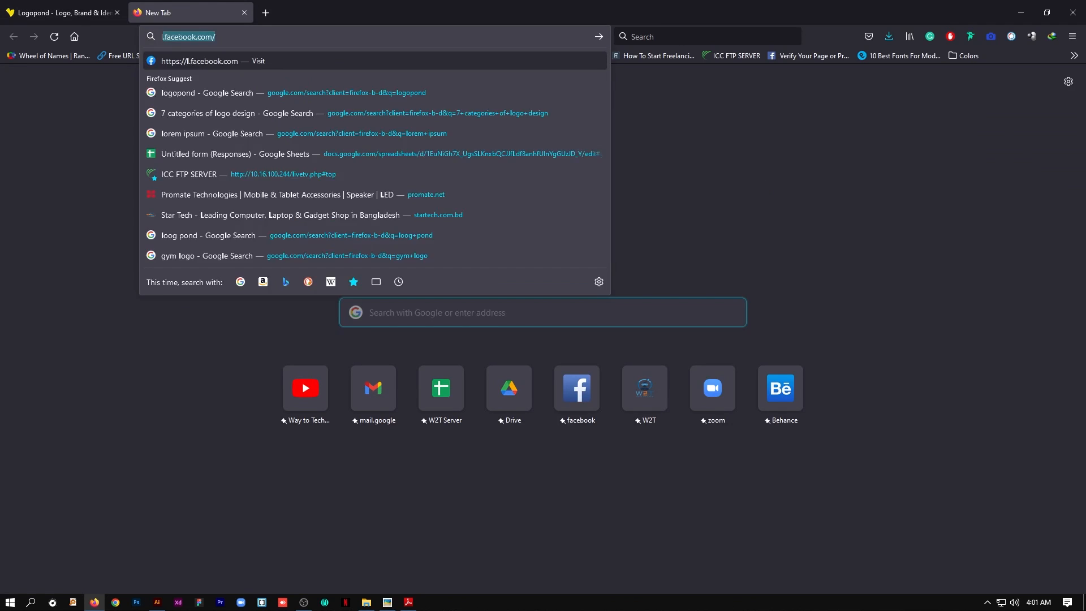
{"action": "type", "text": "sin"}
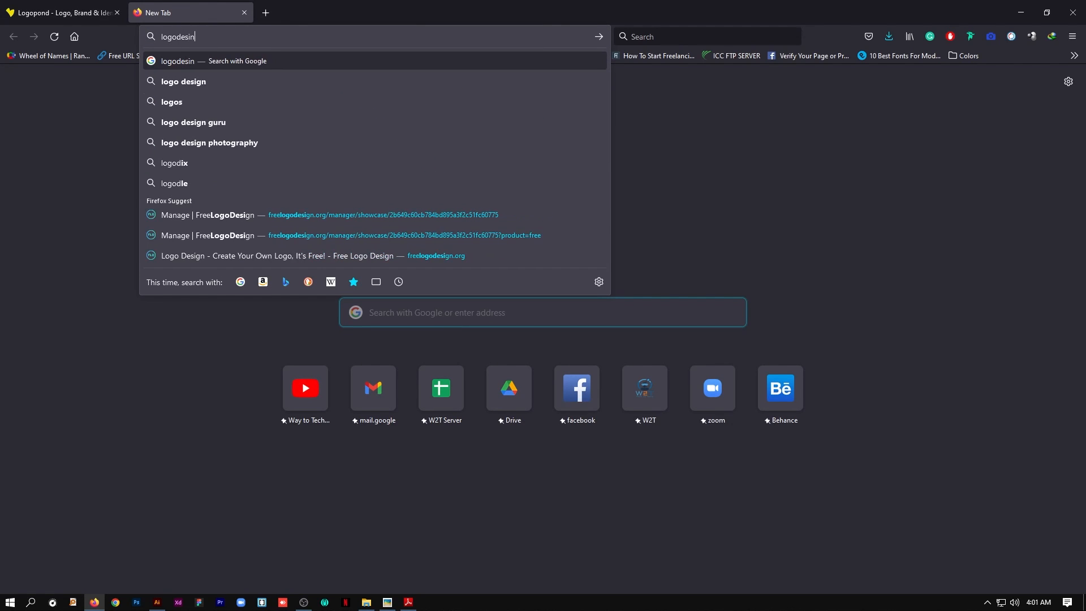
{"action": "key", "text": "BackSpace"}
{"action": "key", "text": "BackSpace"}
{"action": "key", "text": "BackSpace"}
{"action": "key", "text": "BackSpace"}
{"action": "key", "text": "BackSpace"}
{"action": "key", "text": "BackSpace"}
{"action": "key", "text": "BackSpace"}
{"action": "key", "text": "BackSpace"}
{"action": "key", "text": "BackSpace"}
Search the web for "freelogodesign" and open the Free Logo Design site
{"action": "type", "text": "freelog"}
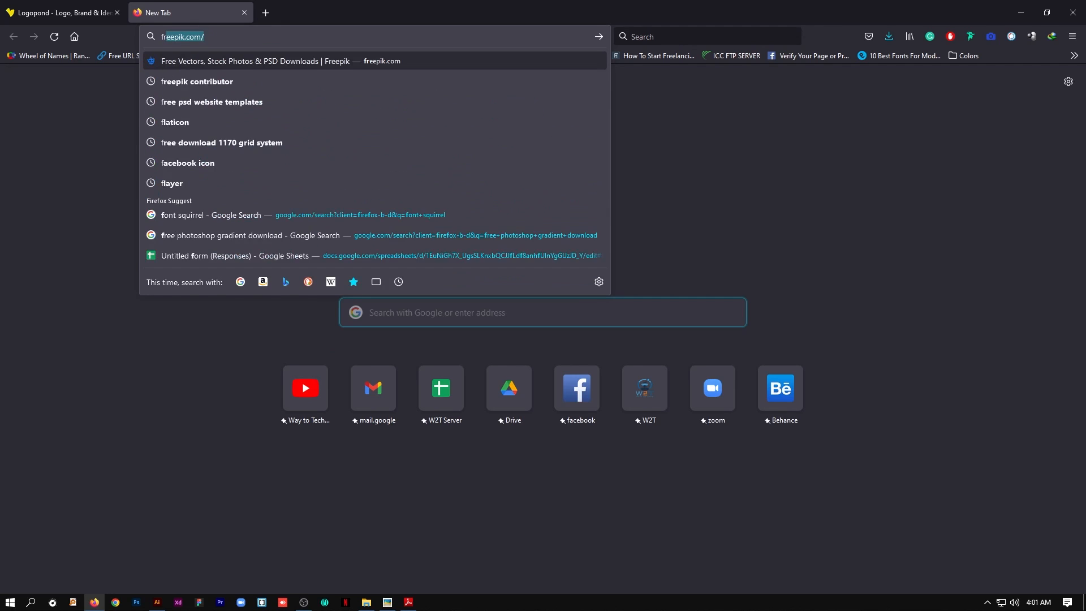
{"action": "type", "text": "o"}
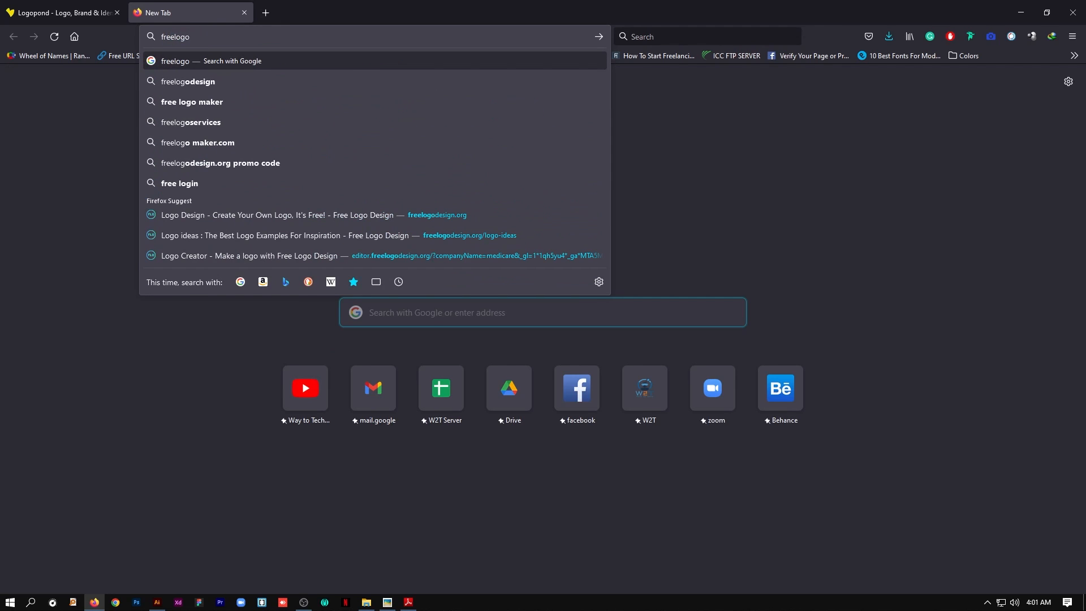
{"action": "key", "text": "Down"}
{"action": "key", "text": "Return"}
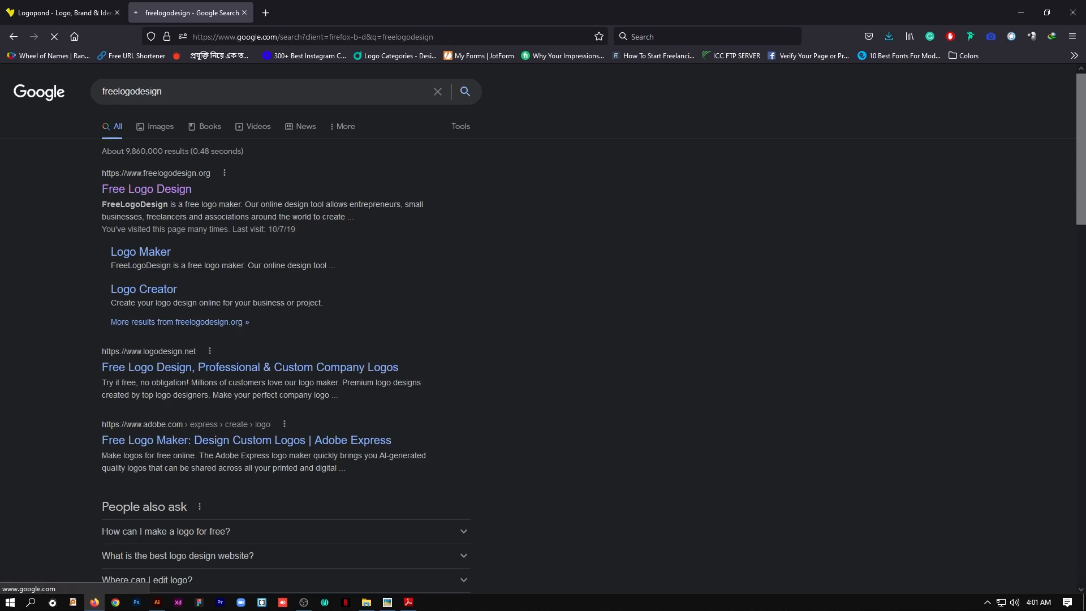
{"action": "left_click", "coordinate": [144, 193]}
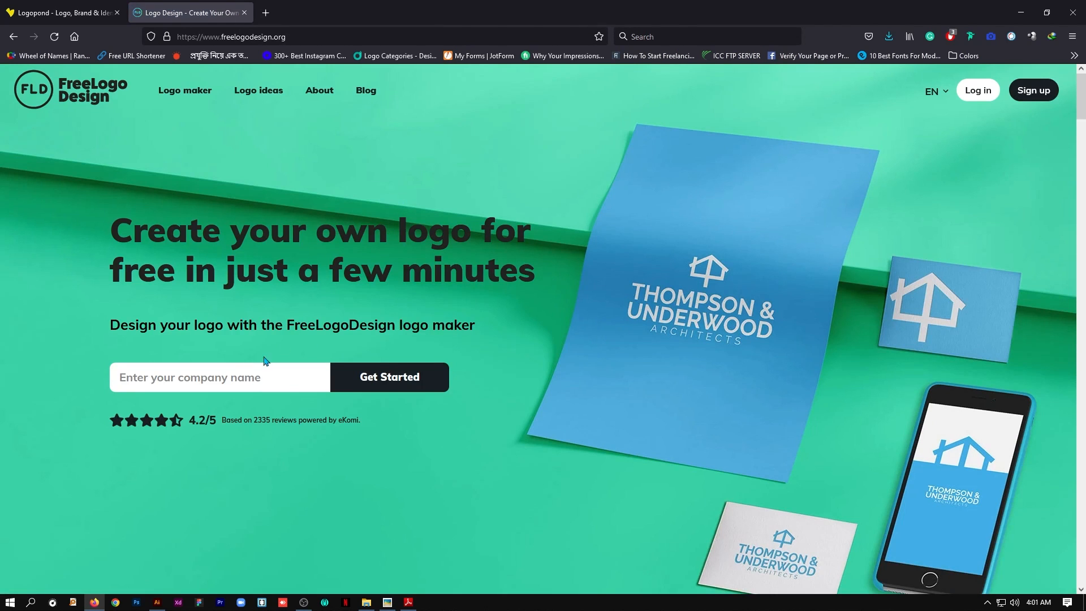
Enter "techcare" as the company name and choose to create the logo yourself from the template gallery
{"action": "left_click", "coordinate": [246, 373]}
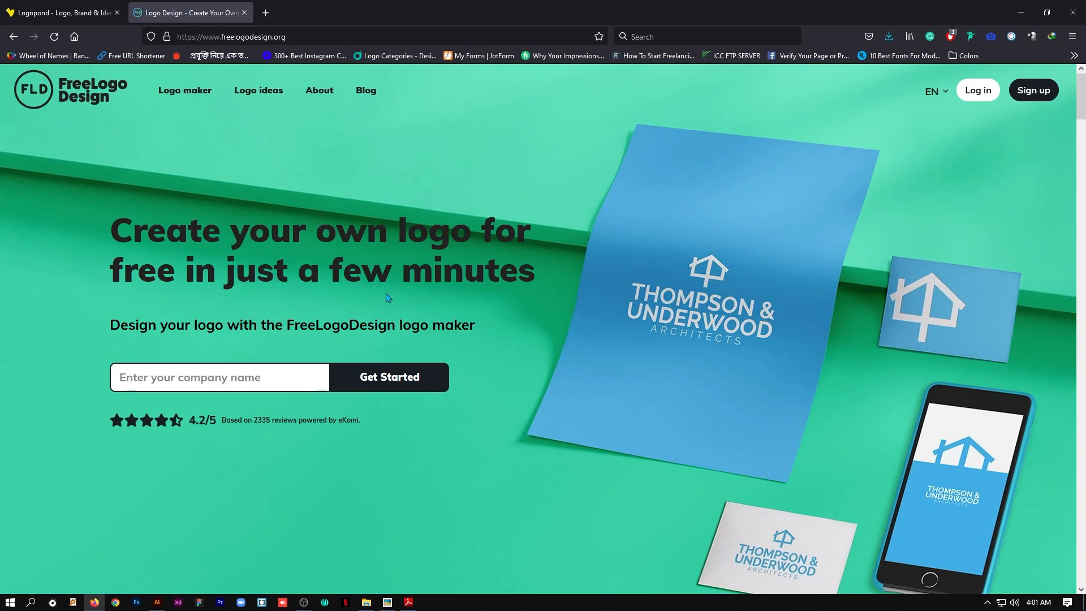
{"action": "type", "text": "tech"}
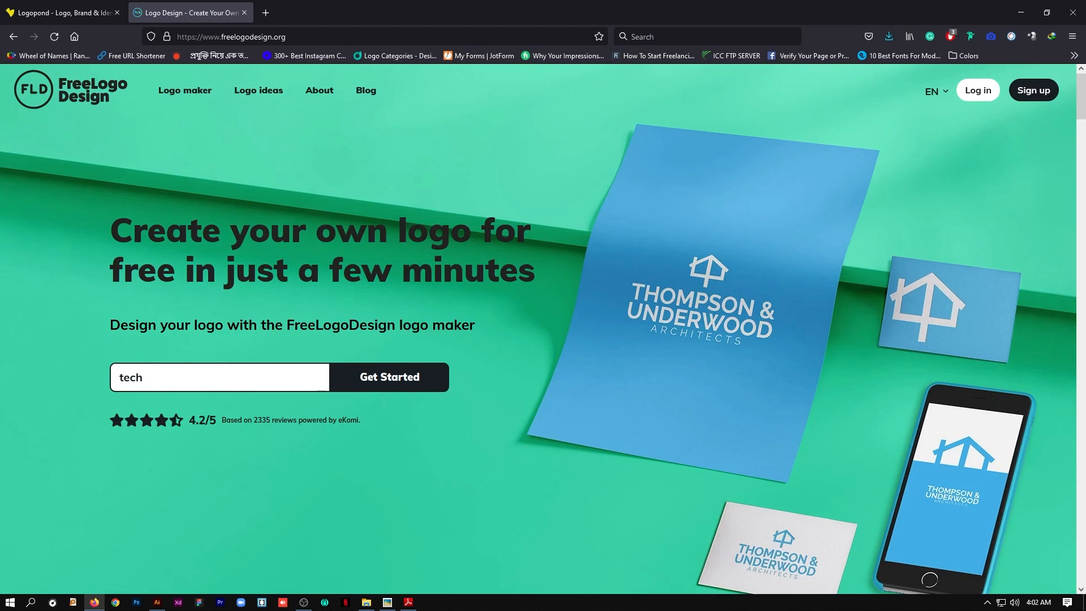
{"action": "key", "text": "Return"}
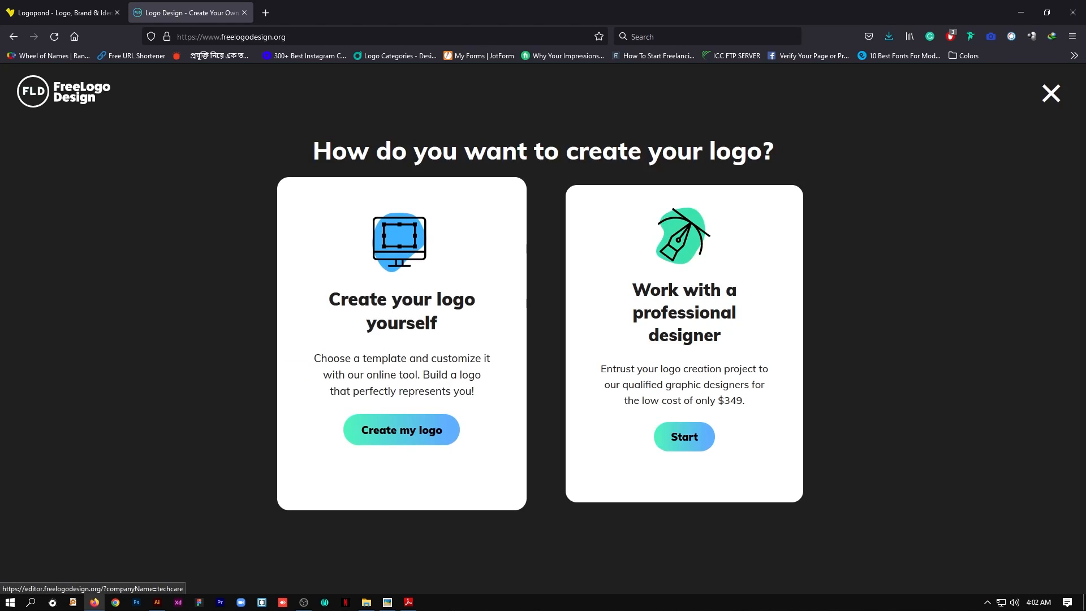
{"action": "left_click", "coordinate": [412, 432]}
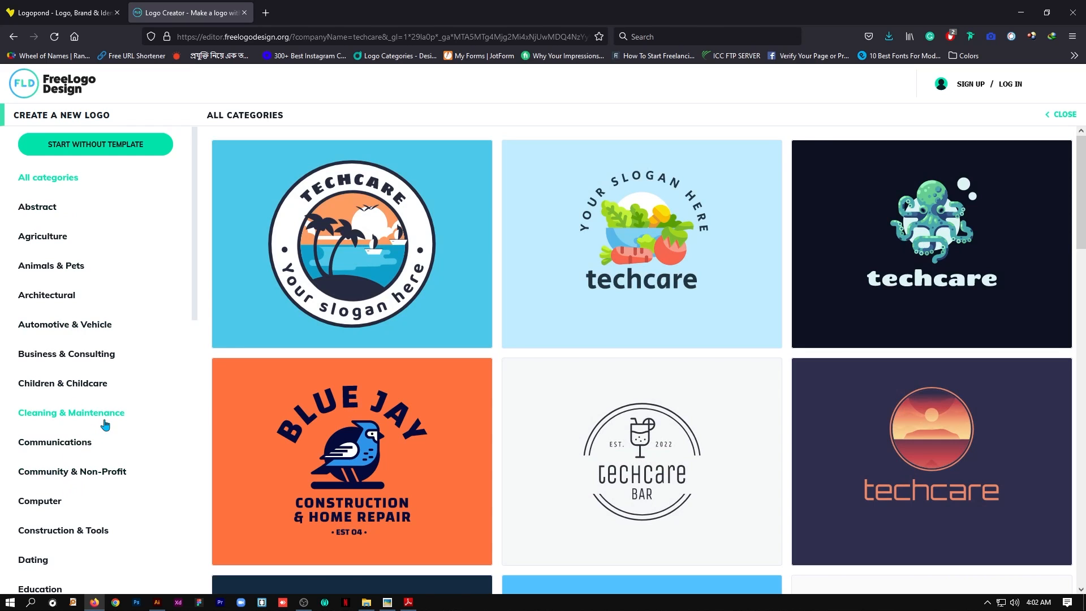
{"action": "left_click", "coordinate": [25, 6]}
{"action": "left_click", "coordinate": [187, 8]}
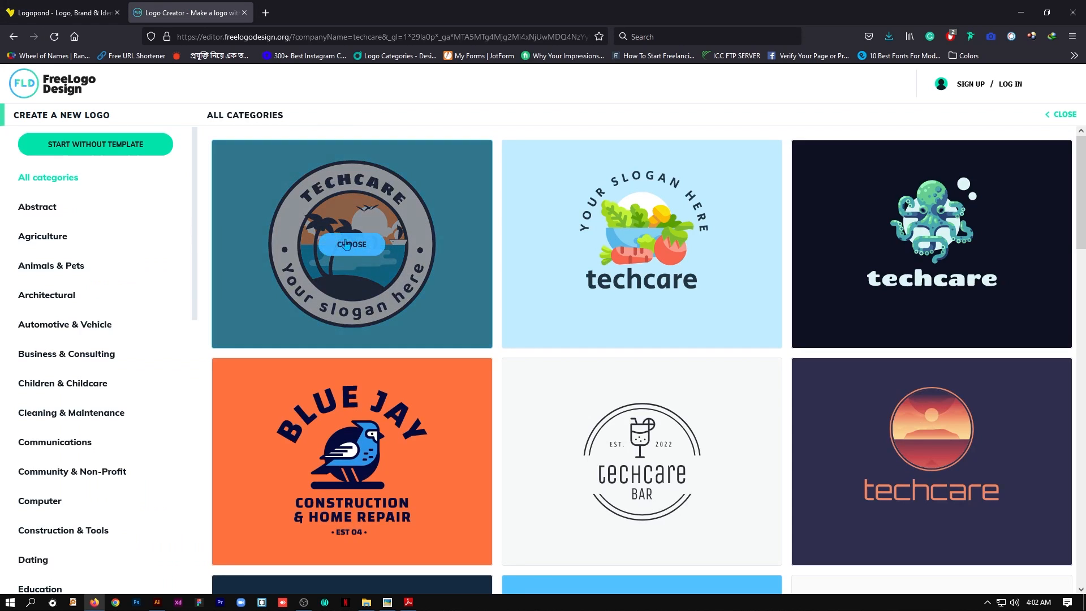
In a new tab, search the web for "logomakr" and open the LogoMakr site
{"action": "left_click", "coordinate": [265, 13]}
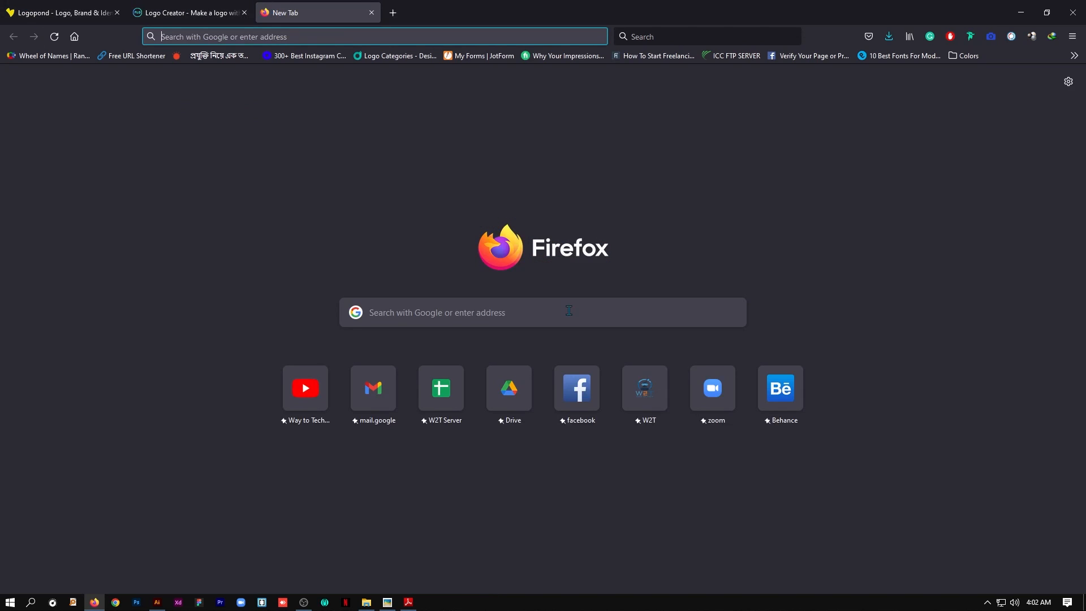
{"action": "left_click", "coordinate": [562, 316]}
{"action": "type", "text": "logo"}
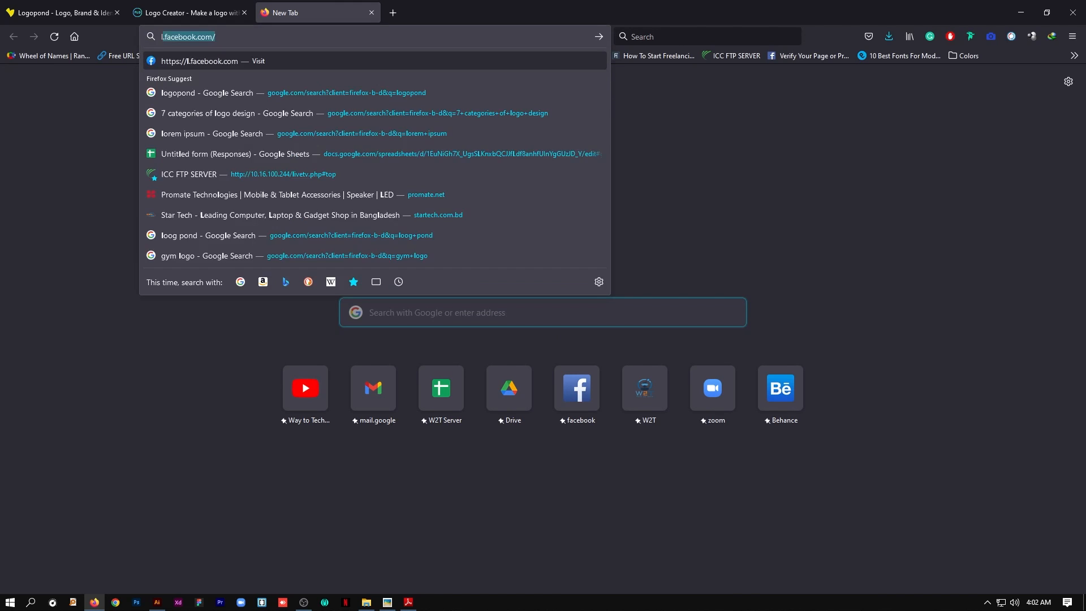
{"action": "type", "text": "makr"}
{"action": "key", "text": "Return"}
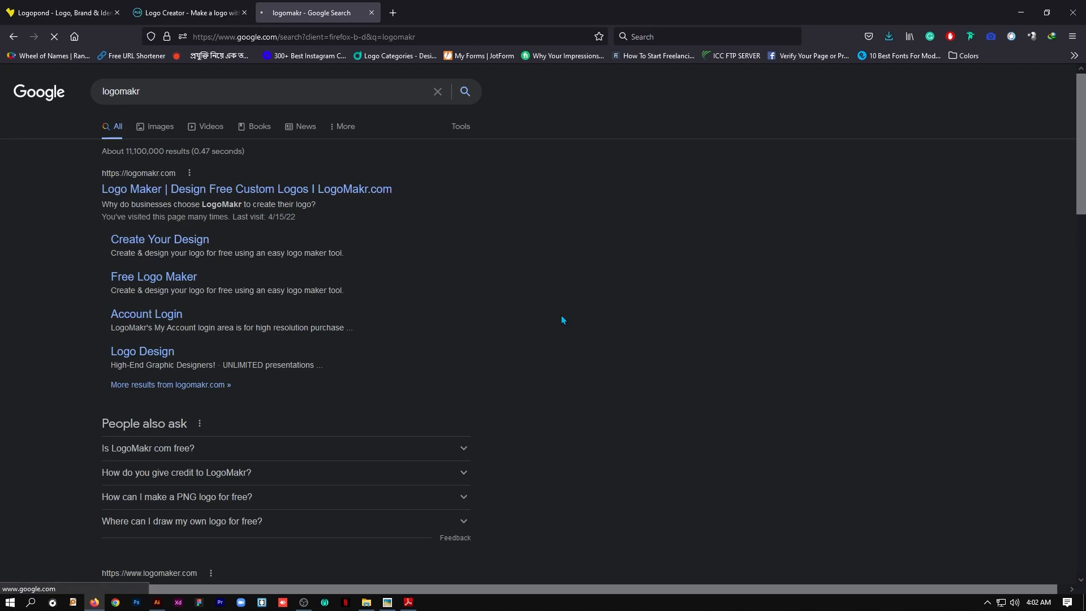
{"action": "left_click", "coordinate": [239, 190]}
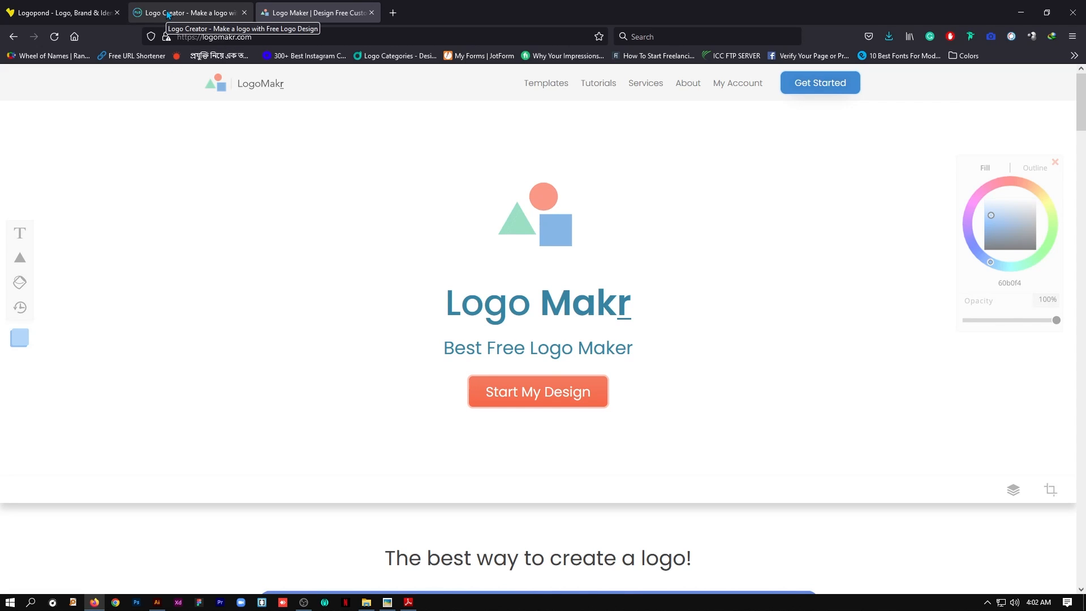
Compare the already open Logopond, Free Logo Design and LogoMakr pages, ending on the Free Logo Design template gallery
{"action": "left_click", "coordinate": [168, 14]}
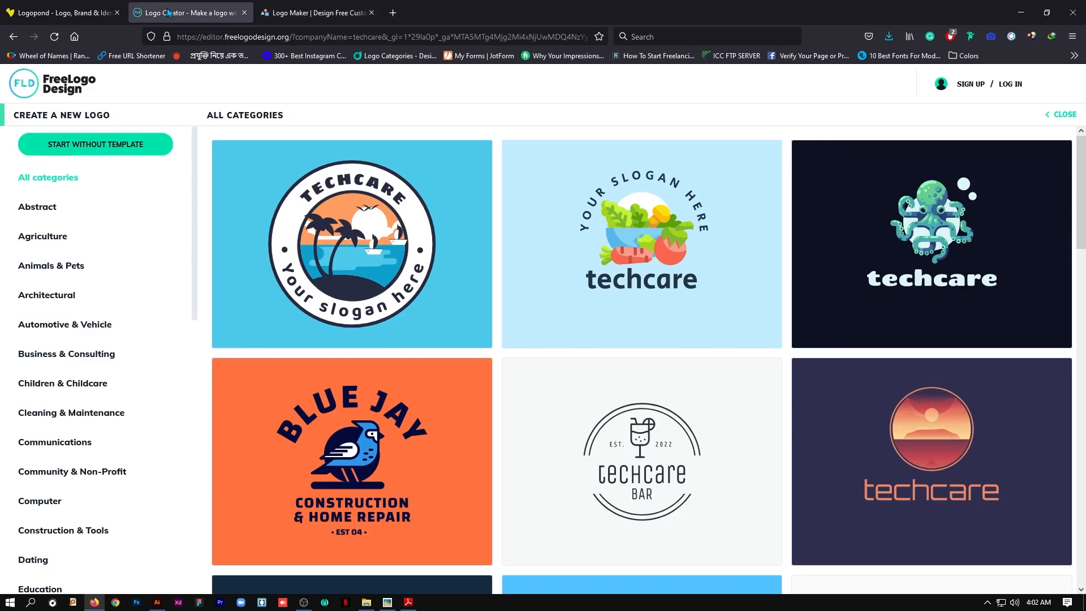
{"action": "left_click", "coordinate": [85, 11]}
{"action": "left_click", "coordinate": [287, 5]}
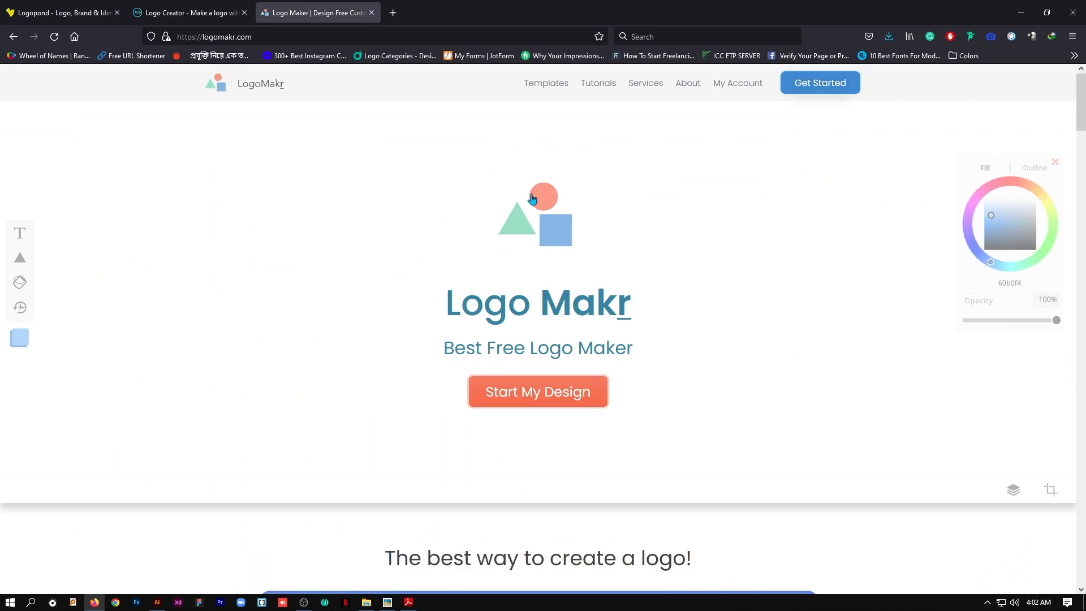
{"action": "left_click", "coordinate": [190, 12]}
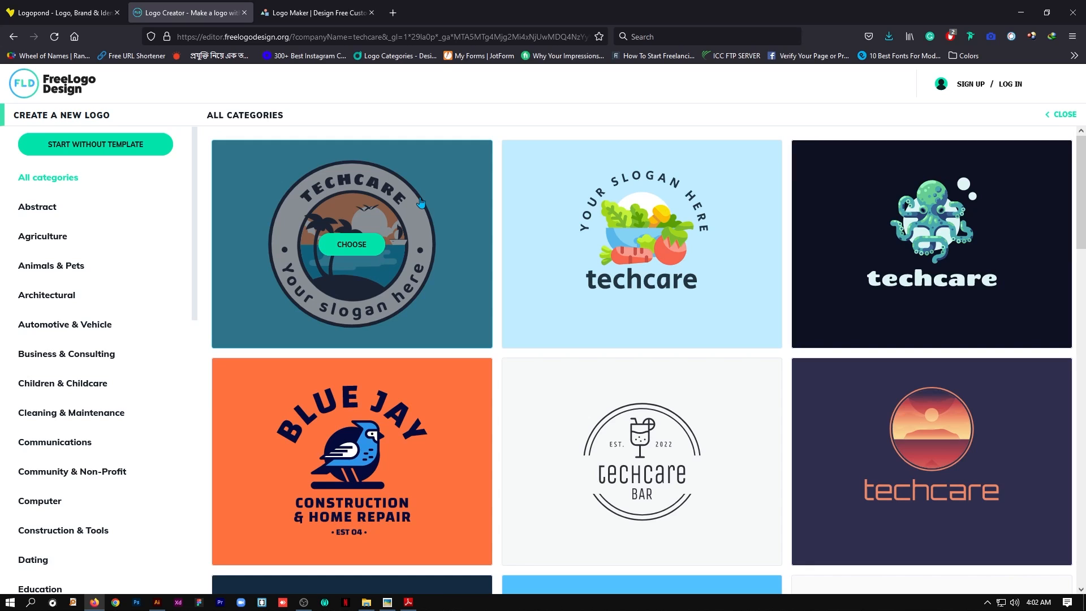
In a new tab, search Google for "beauty logo design" and show the image results
{"action": "left_click", "coordinate": [393, 13]}
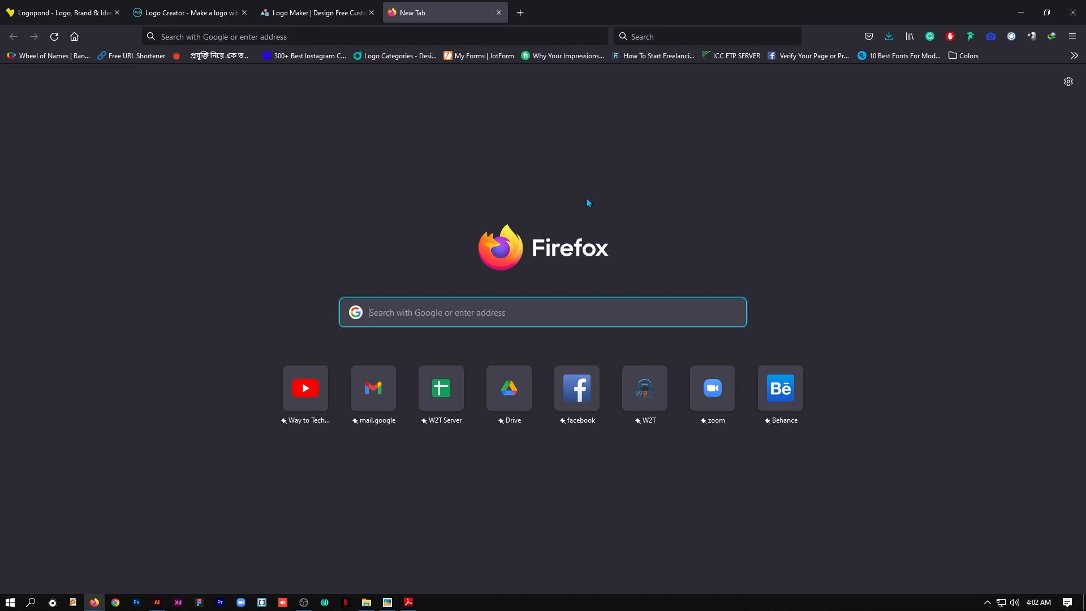
{"action": "type", "text": "bea"}
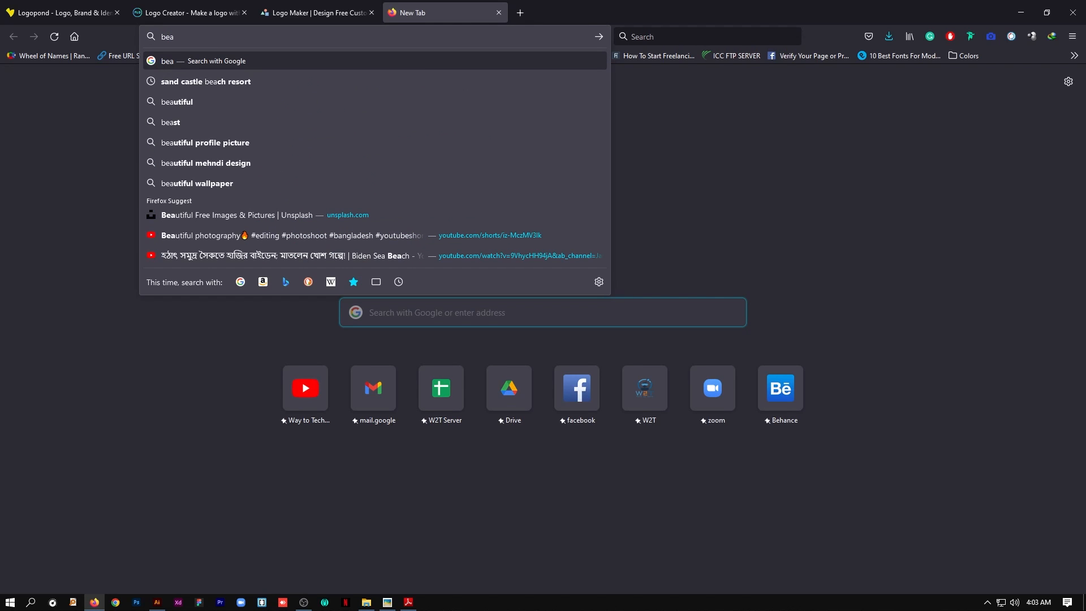
{"action": "type", "text": "uty logo"}
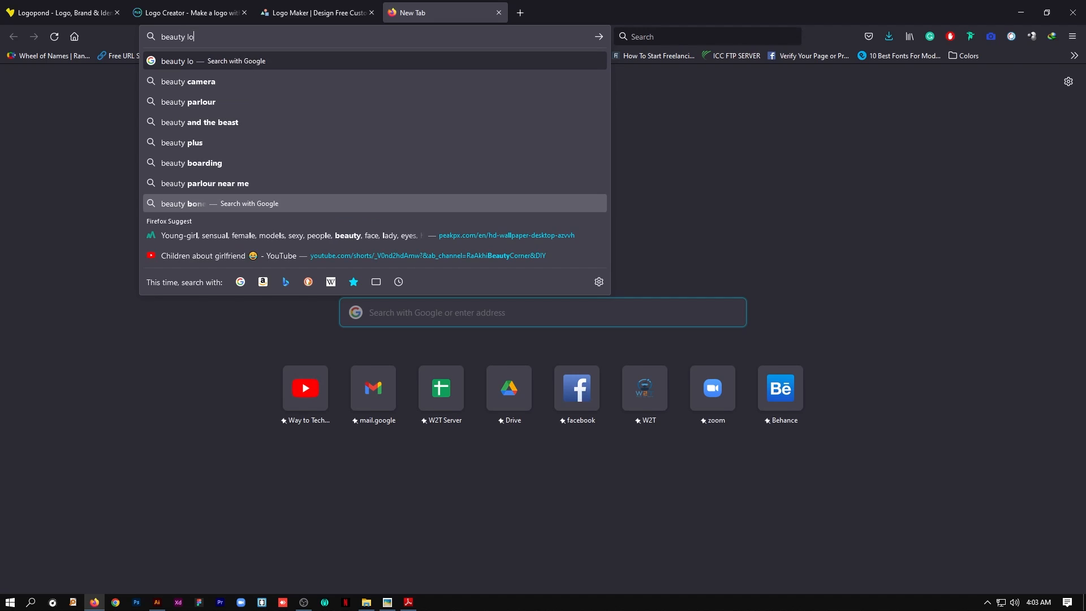
{"action": "key", "text": "Down"}
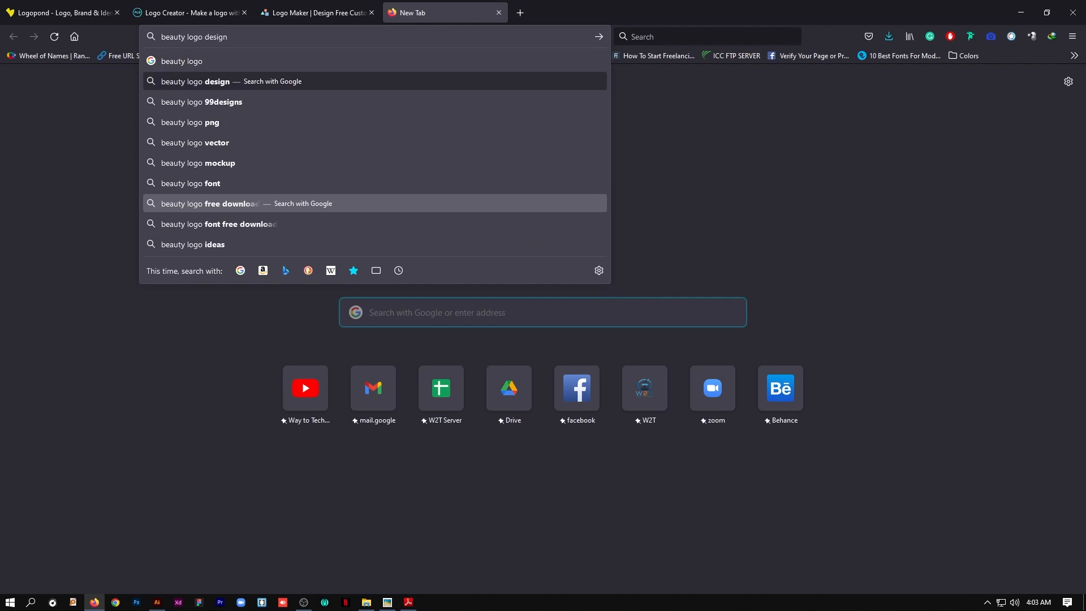
{"action": "key", "text": "Return"}
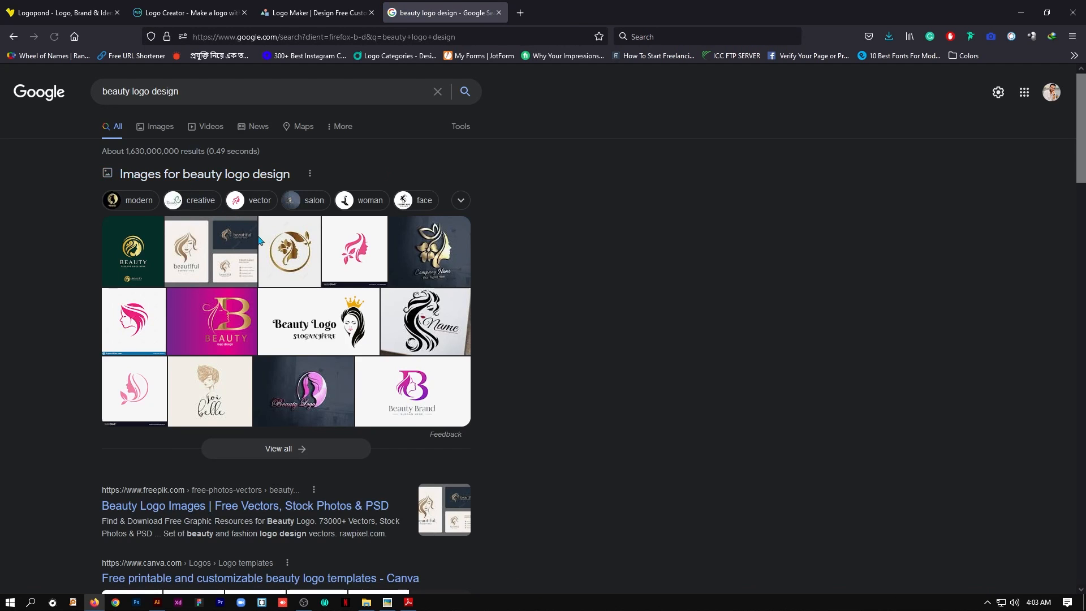
{"action": "left_click", "coordinate": [227, 218]}
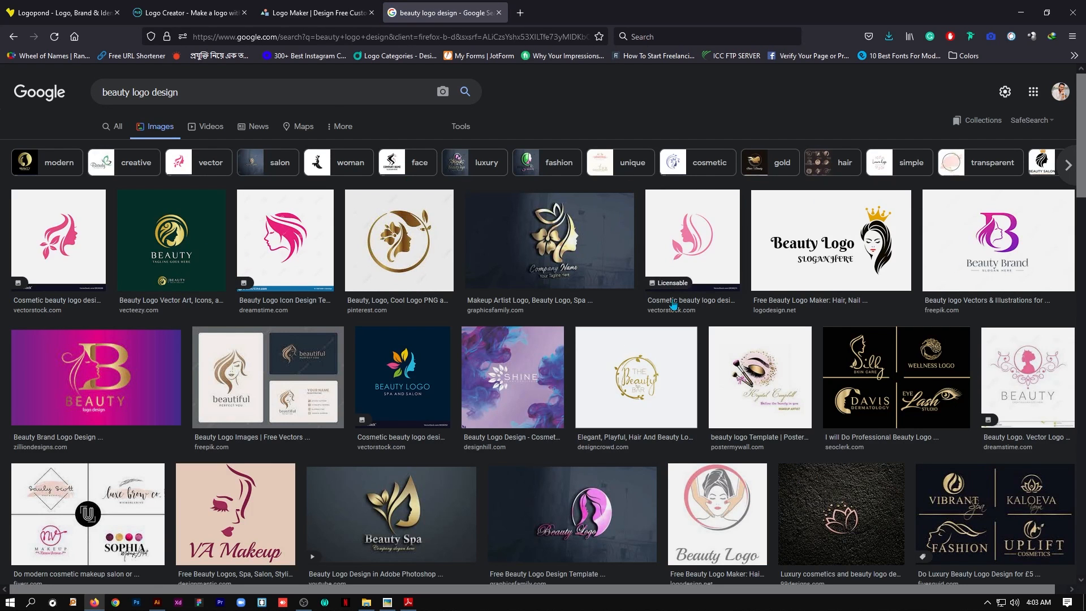
Preview the Beauty Logo with the crowned woman and examine its related images and further beauty logo results
{"action": "left_click", "coordinate": [812, 260]}
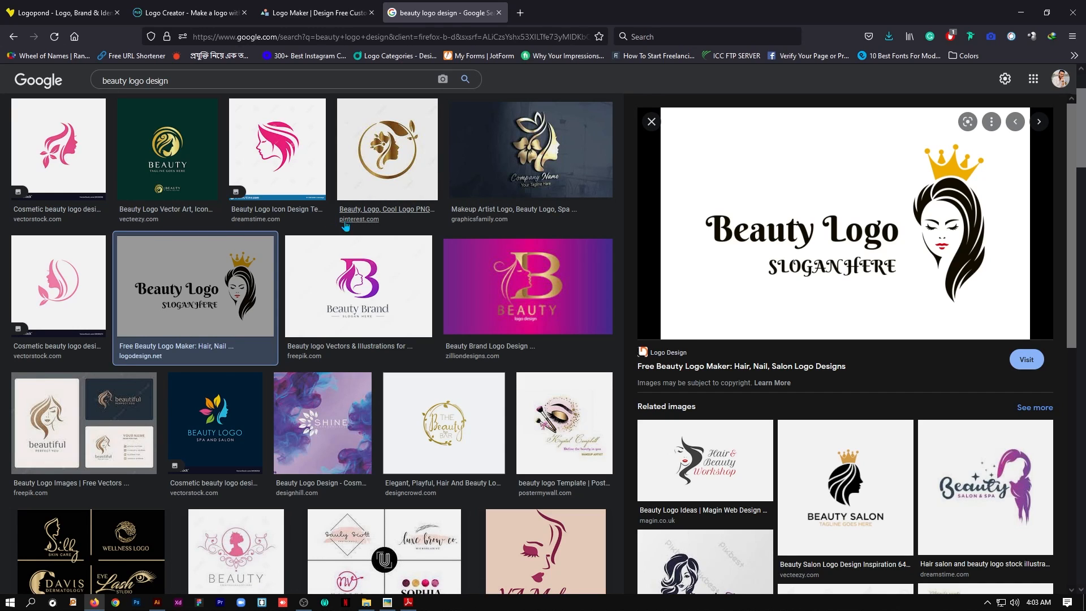
{"action": "scroll", "coordinate": [724, 373], "scroll_direction": "down", "scroll_amount": 3}
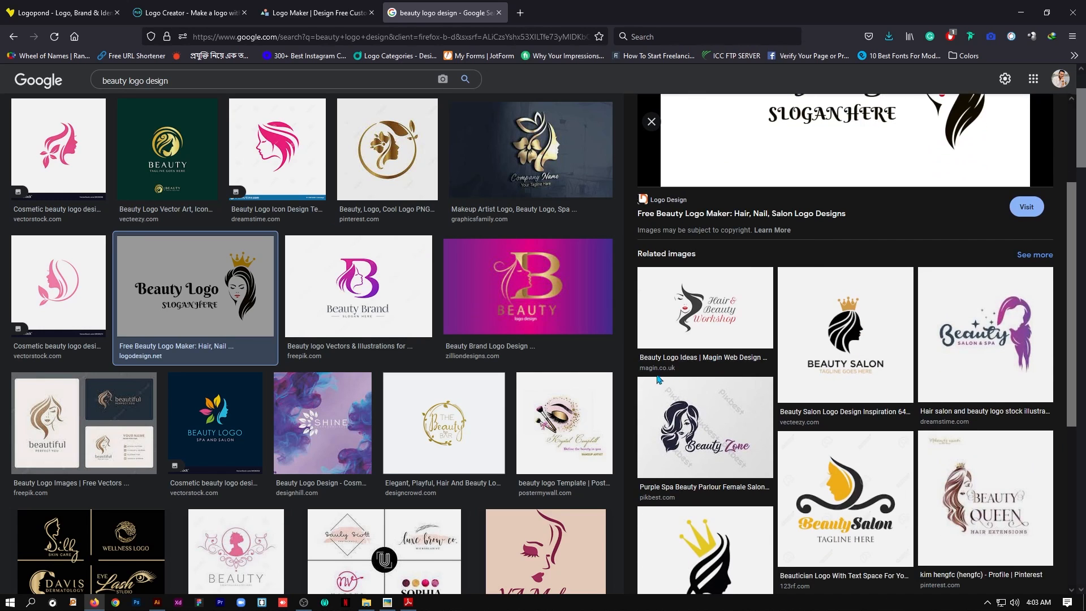
{"action": "scroll", "coordinate": [431, 327], "scroll_direction": "down", "scroll_amount": 6}
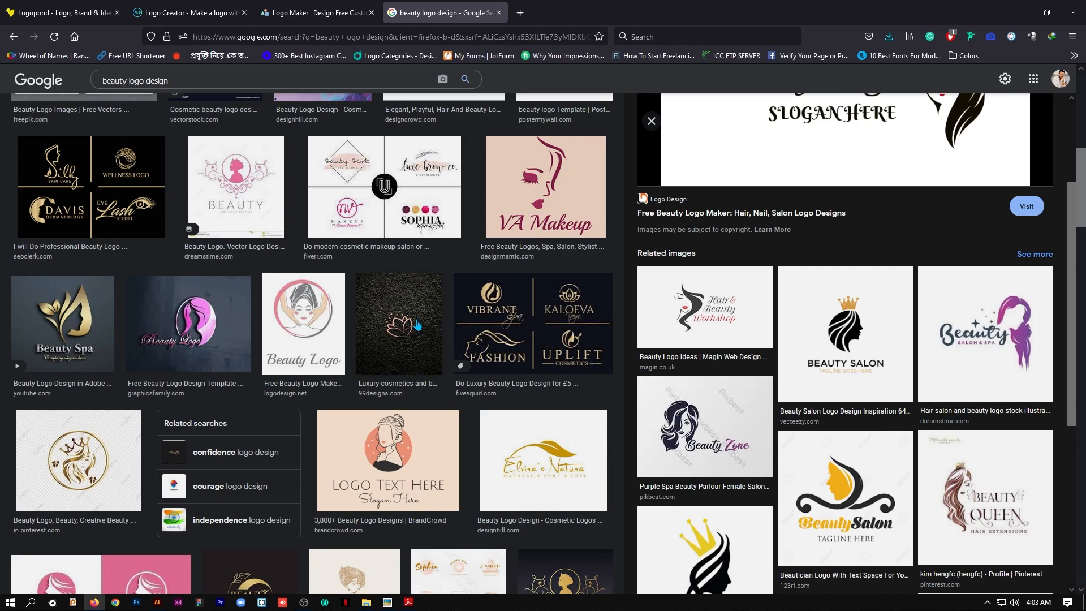
{"action": "scroll", "coordinate": [427, 328], "scroll_direction": "down", "scroll_amount": 5}
{"action": "scroll", "coordinate": [530, 284], "scroll_direction": "down", "scroll_amount": 5}
{"action": "scroll", "coordinate": [530, 285], "scroll_direction": "down", "scroll_amount": 10}
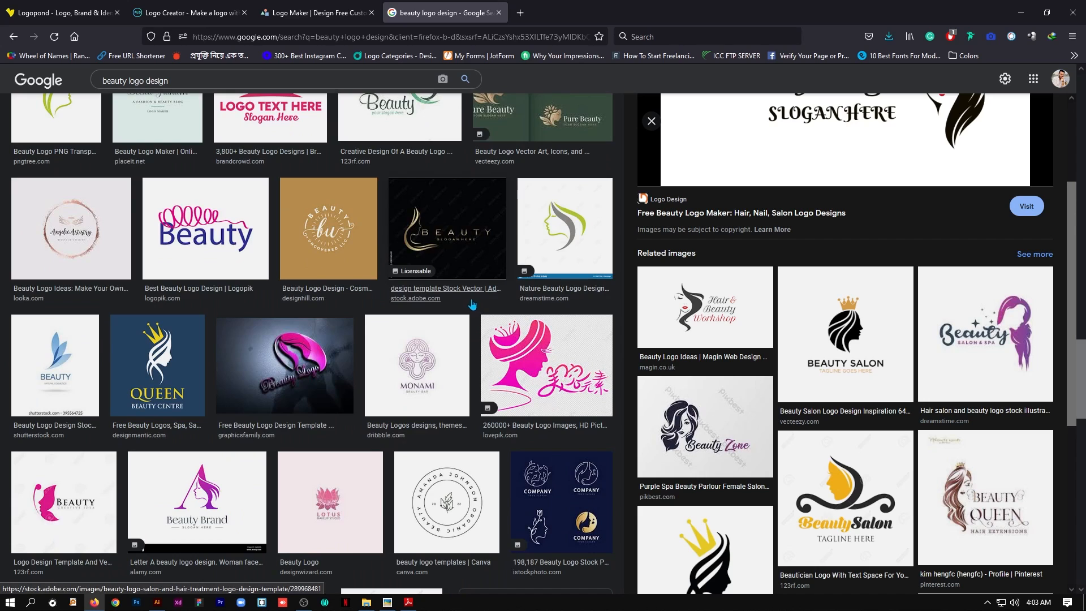
{"action": "scroll", "coordinate": [472, 306], "scroll_direction": "down", "scroll_amount": 5}
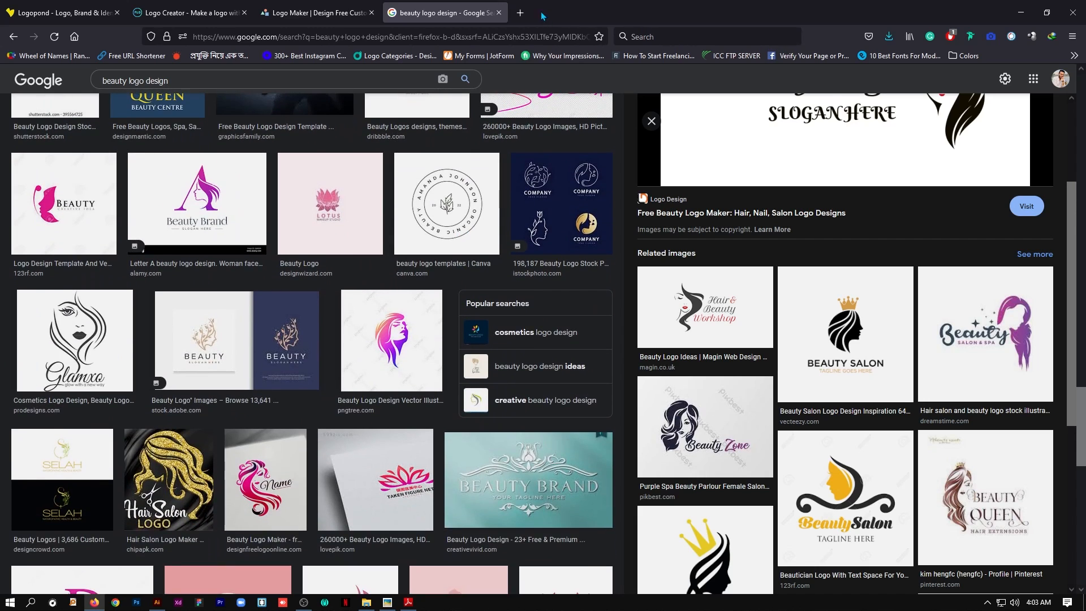
In a new tab, search Google for "gym logo" and show the image results
{"action": "left_click", "coordinate": [519, 12]}
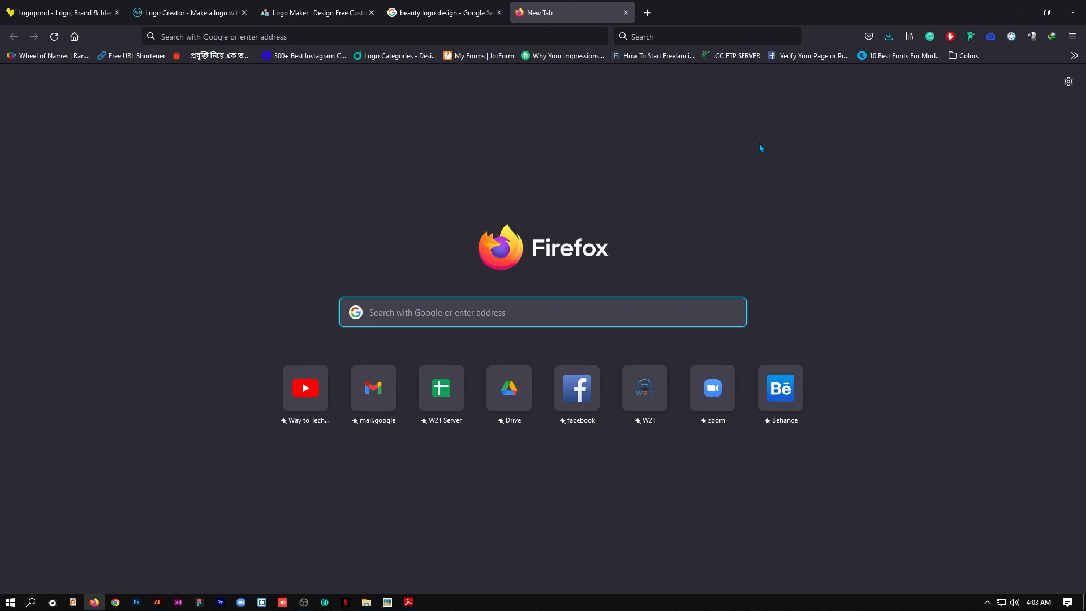
{"action": "type", "text": "gym"}
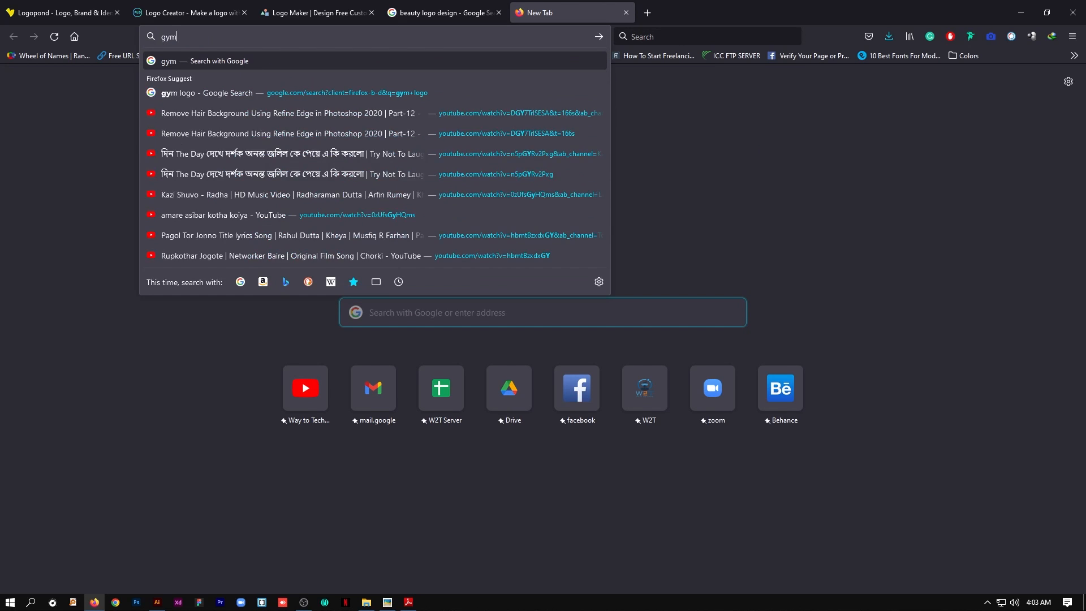
{"action": "type", "text": " logo"}
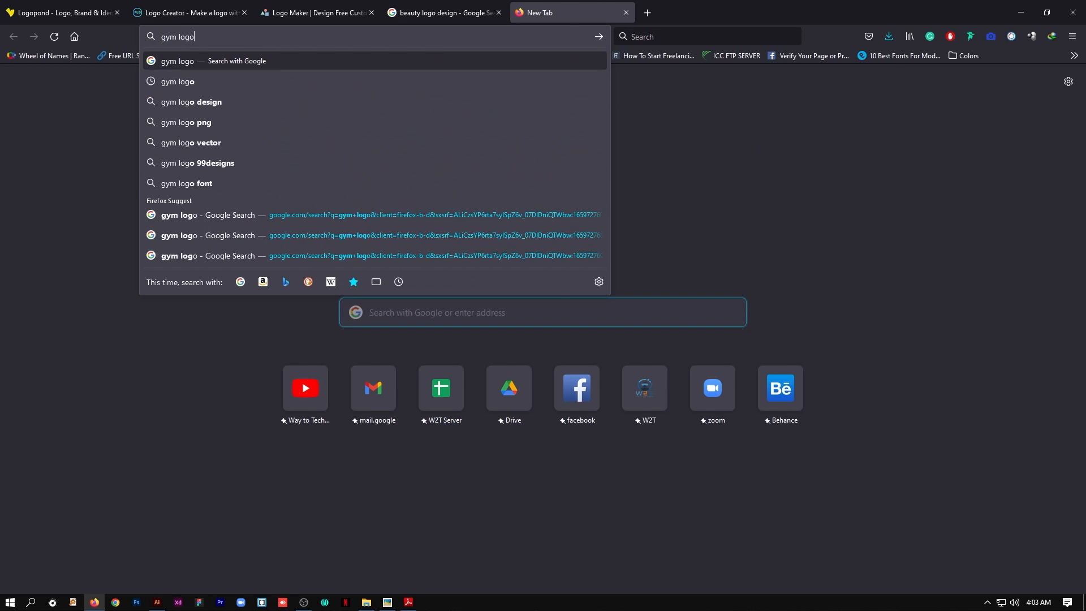
{"action": "key", "text": "Return"}
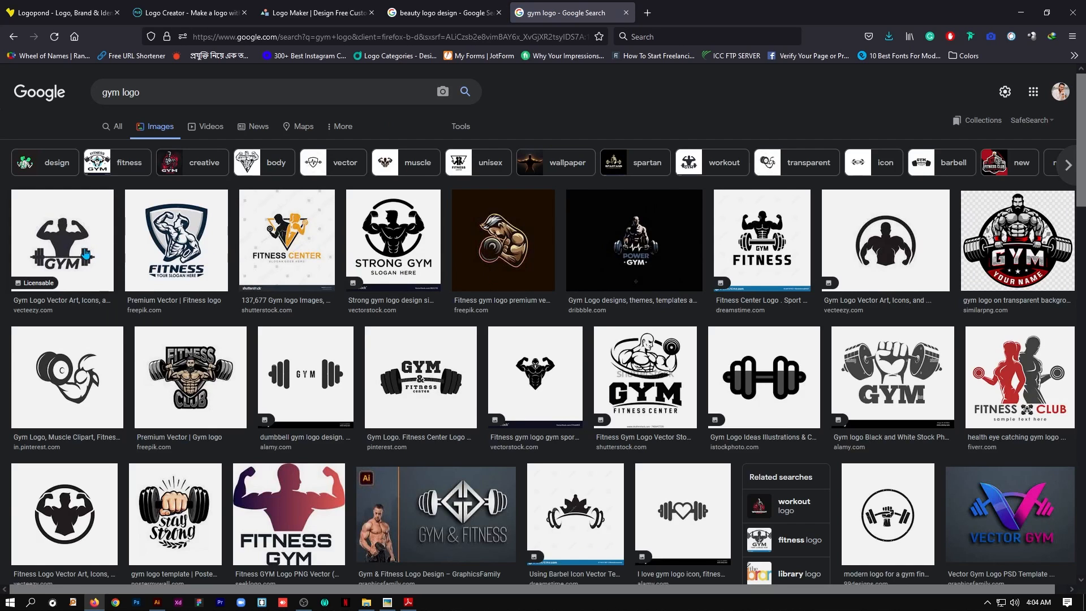
Preview the gym logo results and copy the image of the bearded bodybuilder GYM logo from Similar PNG
{"action": "left_click", "coordinate": [86, 253]}
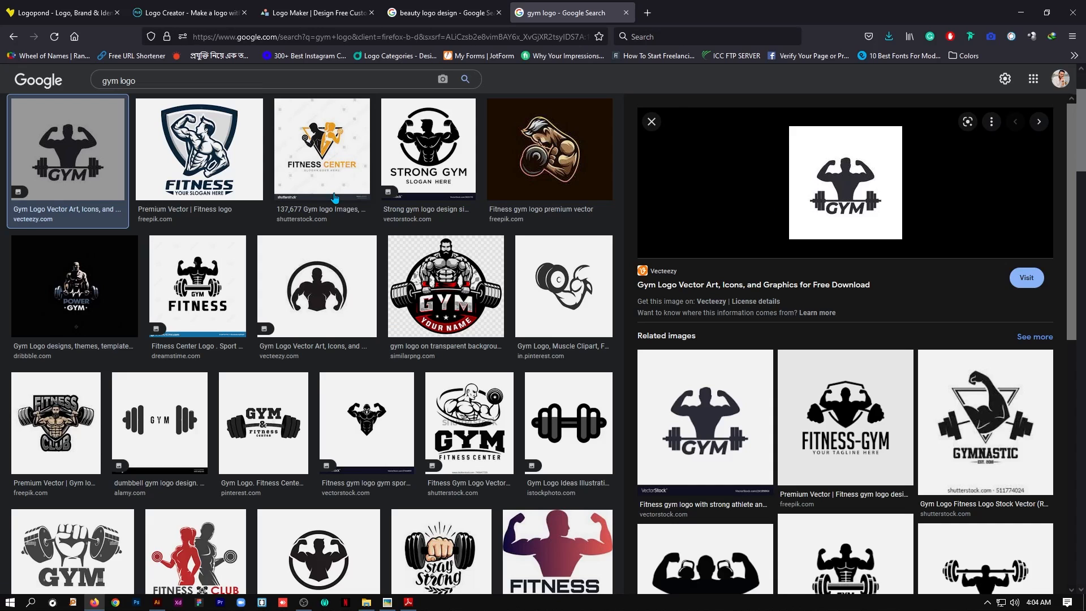
{"action": "left_click", "coordinate": [444, 284]}
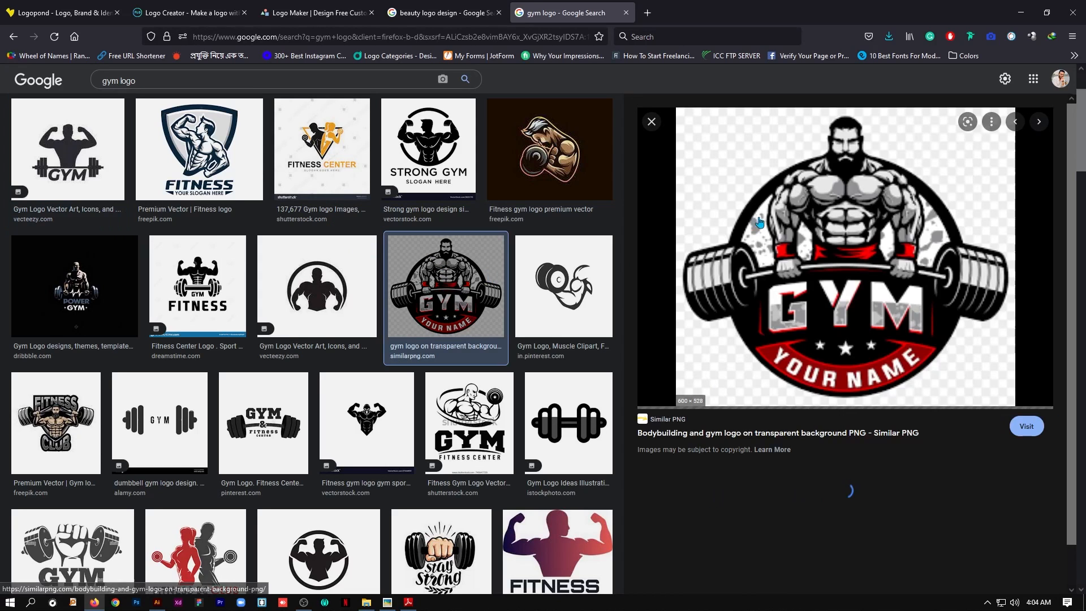
{"action": "right_click", "coordinate": [806, 236]}
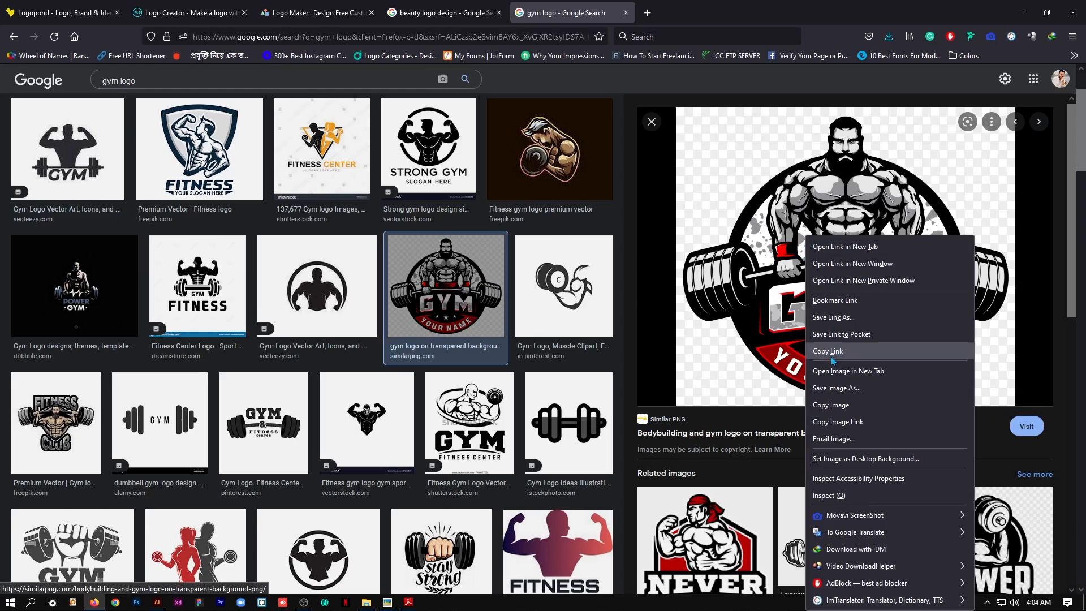
{"action": "left_click", "coordinate": [835, 405]}
Switch to Illustrator, paste the bodybuilder logo, scale it to about 298 × 262 px and place it below the title at the artboard's left
{"action": "left_click", "coordinate": [157, 601]}
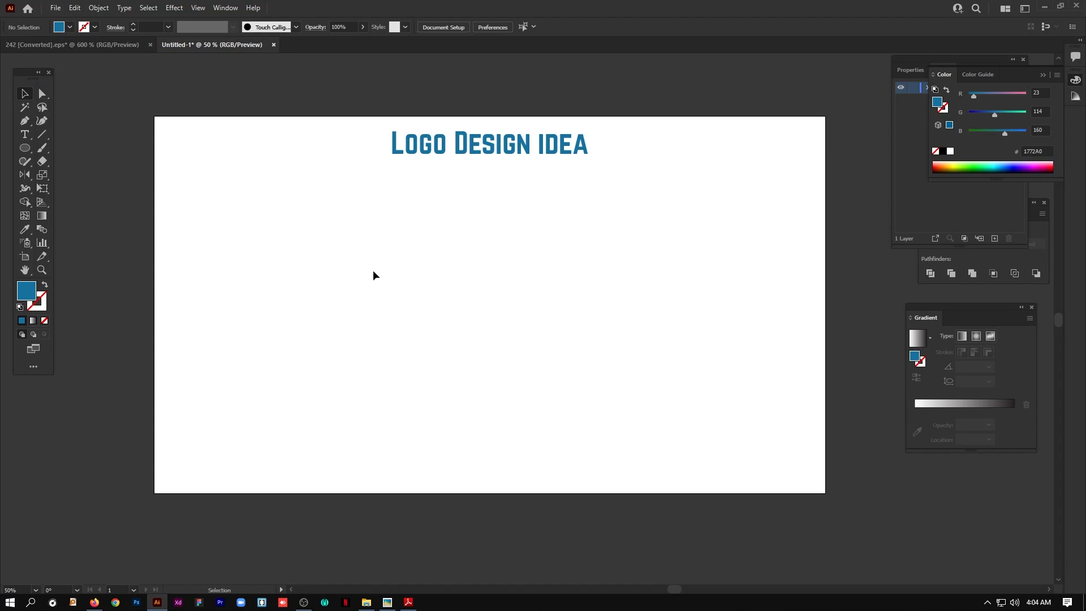
{"action": "key", "text": "ctrl+v"}
{"action": "left_click_drag", "start_coordinate": [632, 411], "coordinate": [338, 304]}
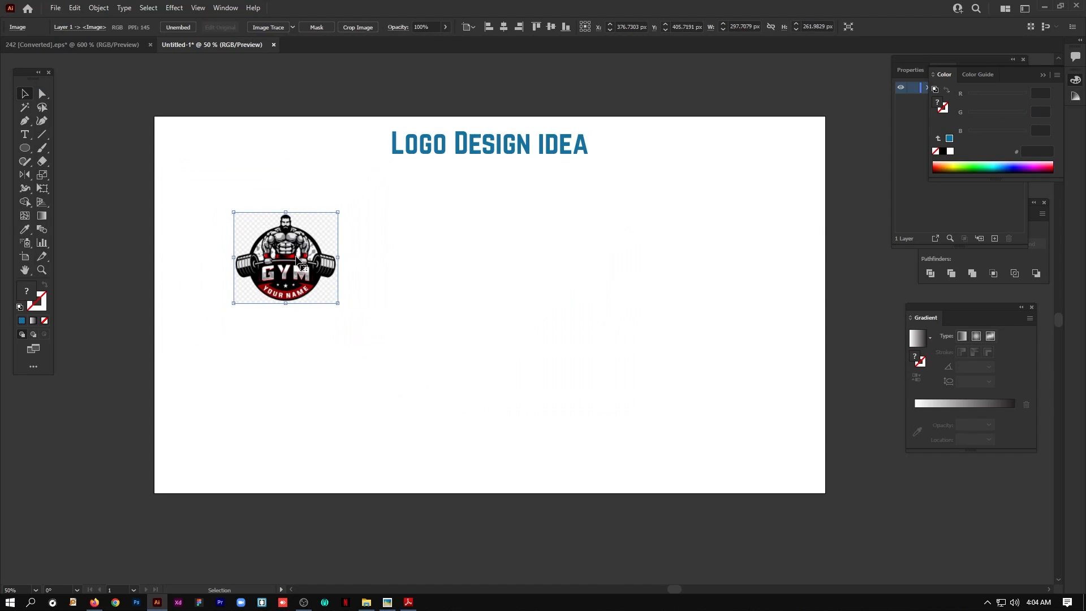
{"action": "left_click_drag", "start_coordinate": [287, 265], "coordinate": [257, 242]}
Switch to Firefox and copy the image of the black GYM FITNESS logo from Dreamstime
{"action": "left_click", "coordinate": [90, 599]}
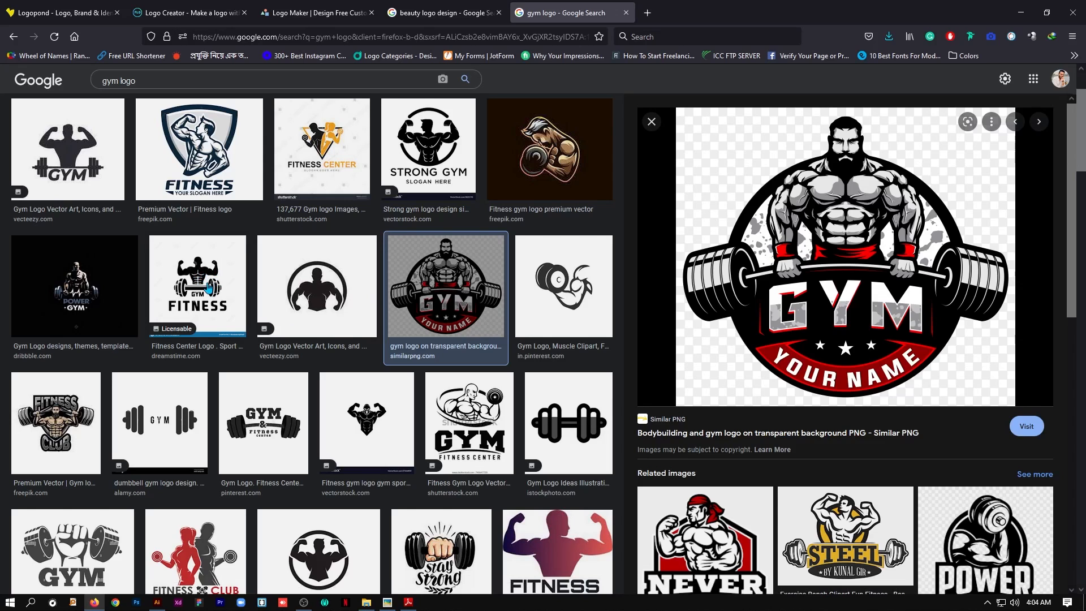
{"action": "left_click", "coordinate": [209, 288]}
{"action": "right_click", "coordinate": [823, 265]}
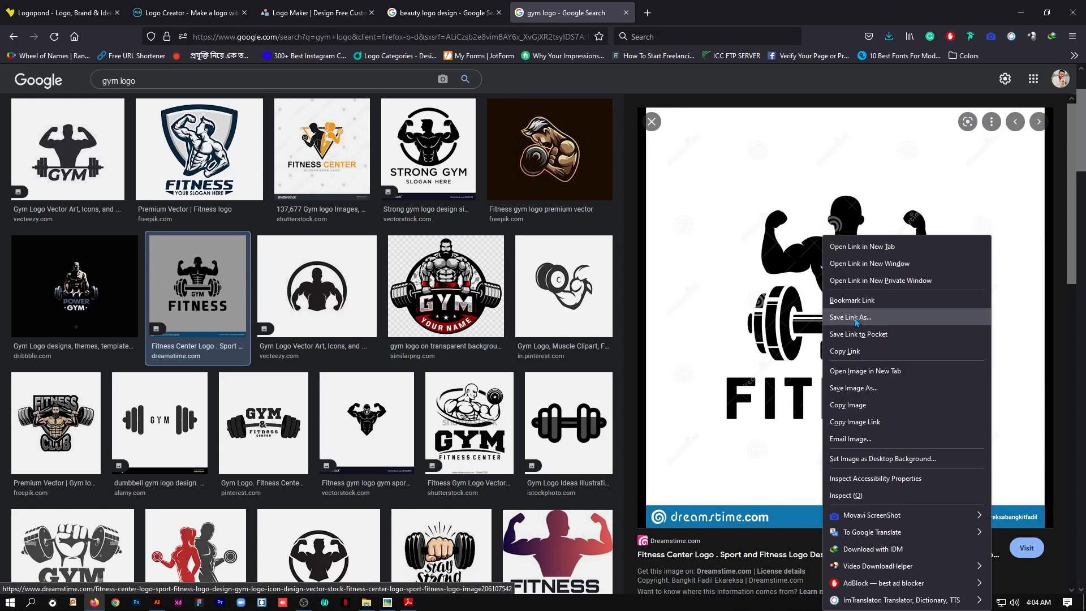
{"action": "left_click", "coordinate": [848, 406]}
Paste the GYM FITNESS logo into the Illustrator artboard, scale it to about 220 × 231 px and place it beside the bodybuilder logo
{"action": "left_click", "coordinate": [157, 602]}
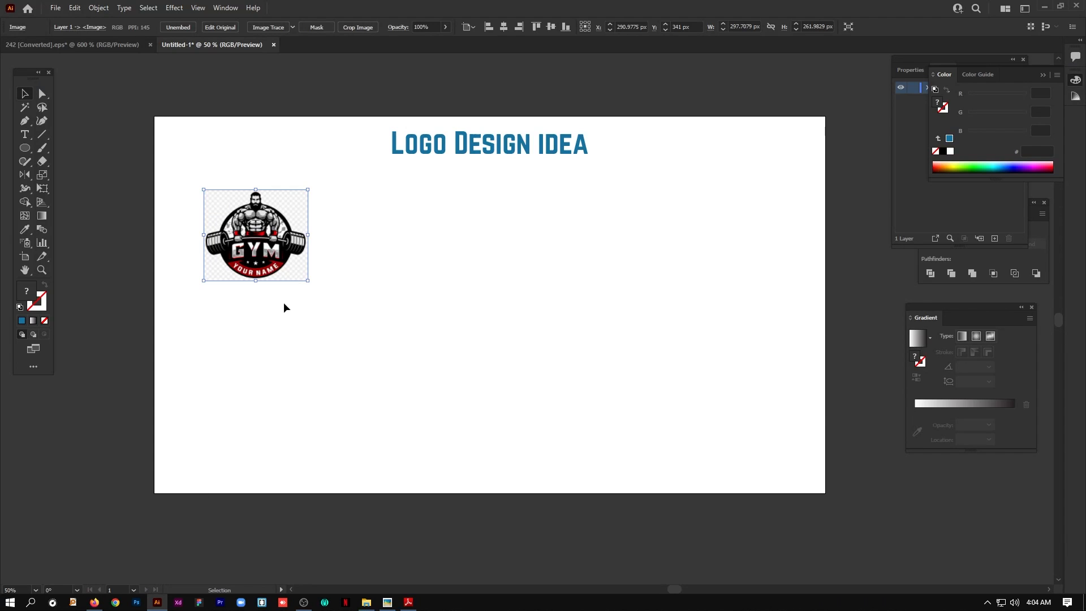
{"action": "right_click", "coordinate": [432, 256]}
{"action": "mouse_move", "coordinate": [490, 338]}
{"action": "left_click", "coordinate": [595, 232]}
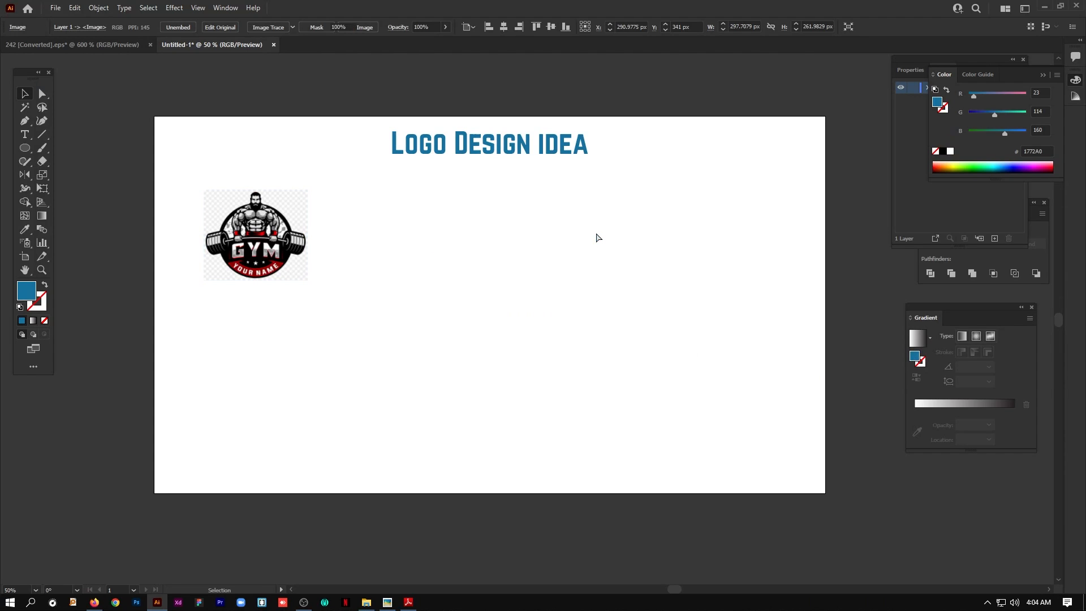
{"action": "key", "text": "ctrl+v"}
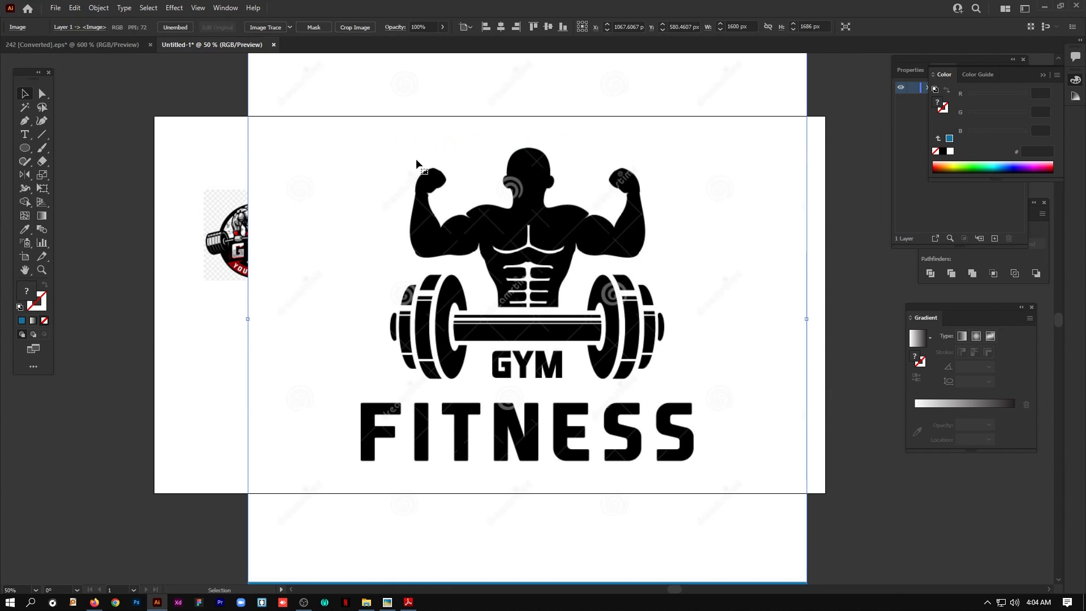
{"action": "left_click_drag", "start_coordinate": [334, 103], "coordinate": [327, 172]}
{"action": "left_click_drag", "start_coordinate": [241, 94], "coordinate": [474, 344]}
{"action": "left_click", "coordinate": [465, 343]}
{"action": "left_click_drag", "start_coordinate": [531, 390], "coordinate": [385, 229]}
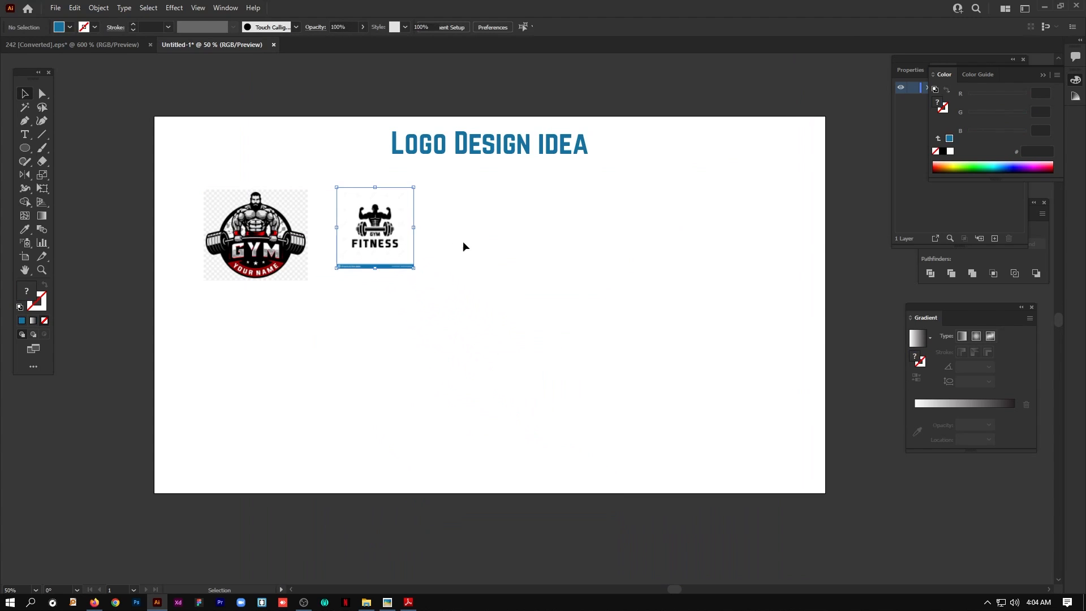
Switch to Firefox, browse more gym logo results and copy the FITNESS shield logo image with the flexed arm
{"action": "left_click", "coordinate": [94, 602]}
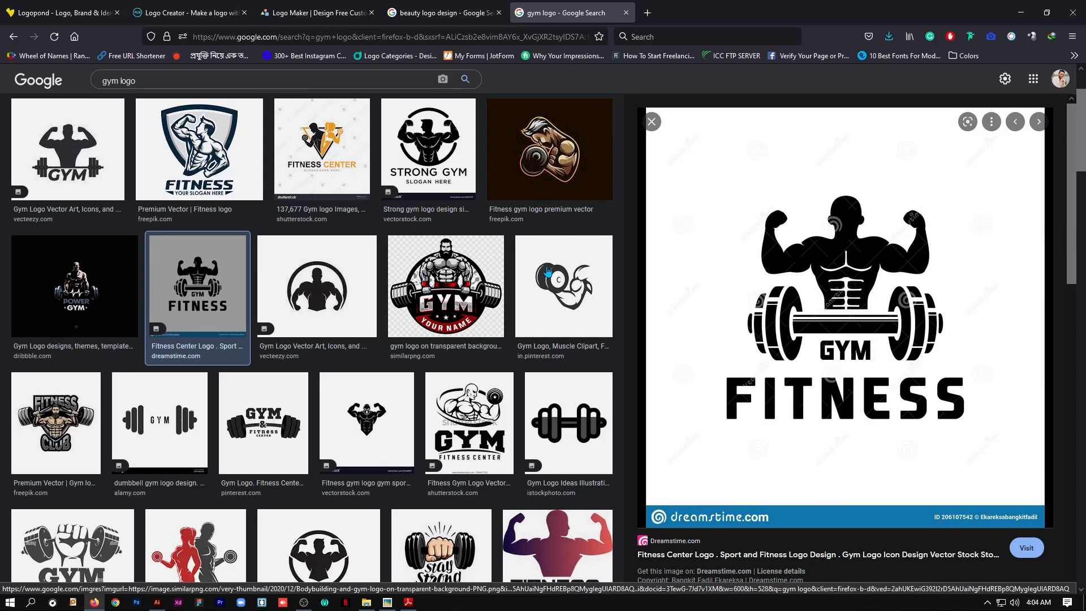
{"action": "left_click", "coordinate": [571, 285]}
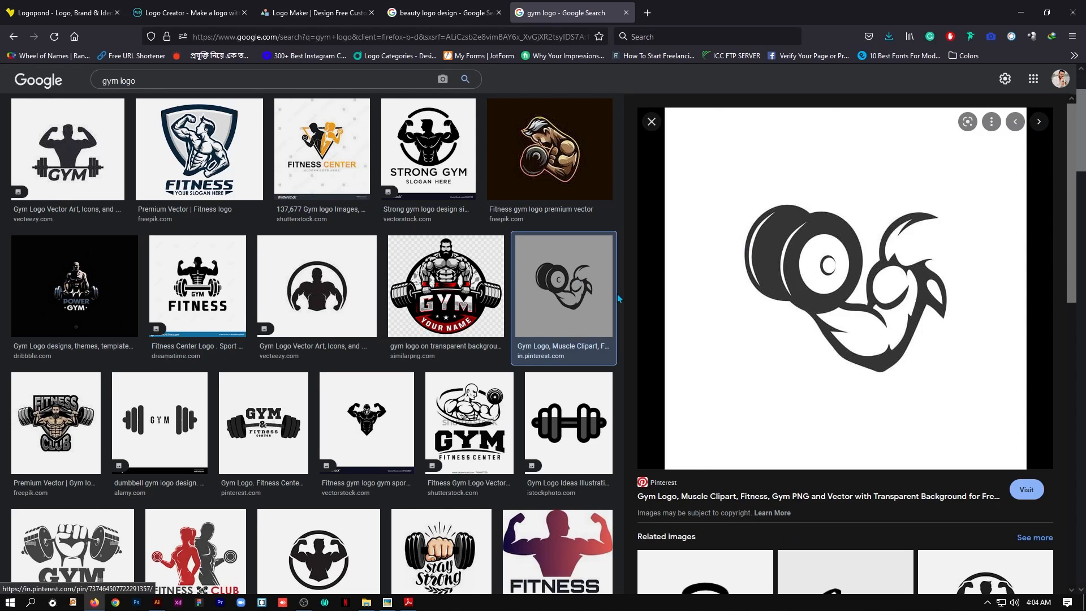
{"action": "scroll", "coordinate": [396, 327], "scroll_direction": "down", "scroll_amount": 5}
{"action": "scroll", "coordinate": [300, 392], "scroll_direction": "down", "scroll_amount": 12}
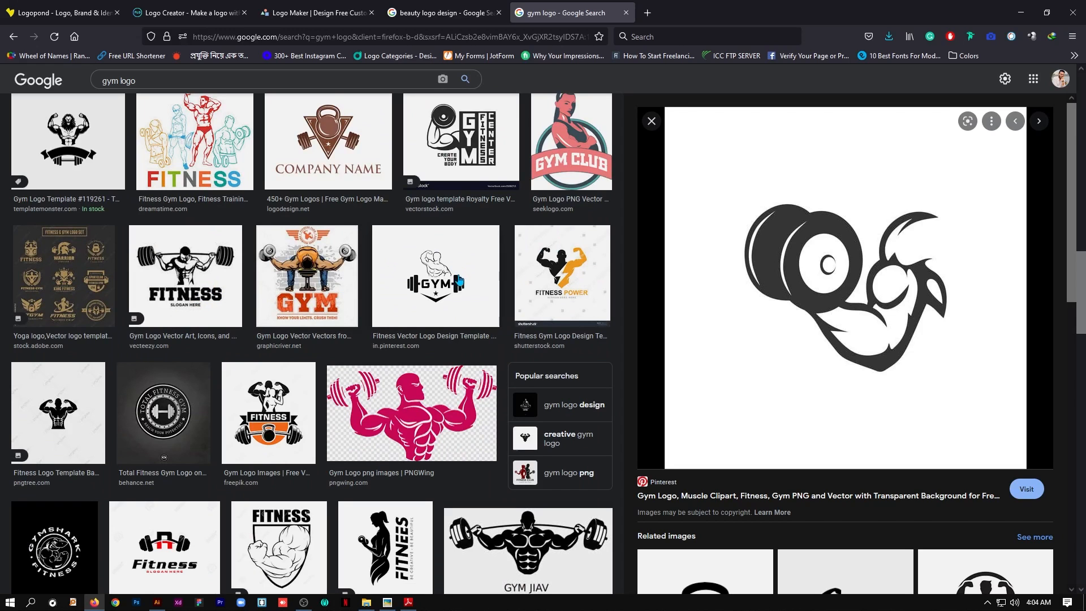
{"action": "scroll", "coordinate": [384, 285], "scroll_direction": "down", "scroll_amount": 3}
{"action": "scroll", "coordinate": [295, 314], "scroll_direction": "down", "scroll_amount": 4}
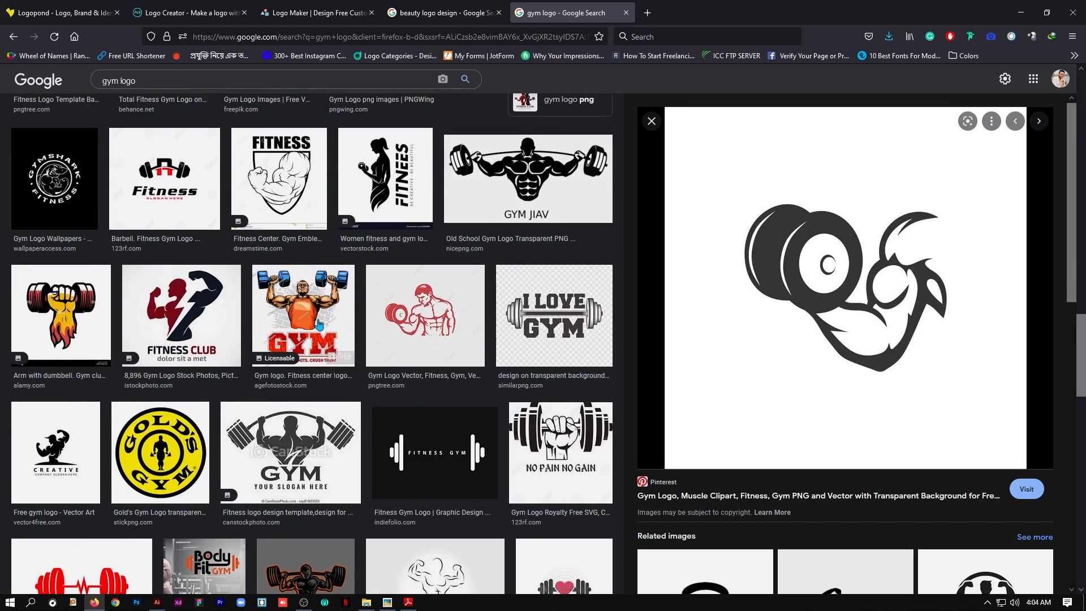
{"action": "left_click", "coordinate": [295, 174]}
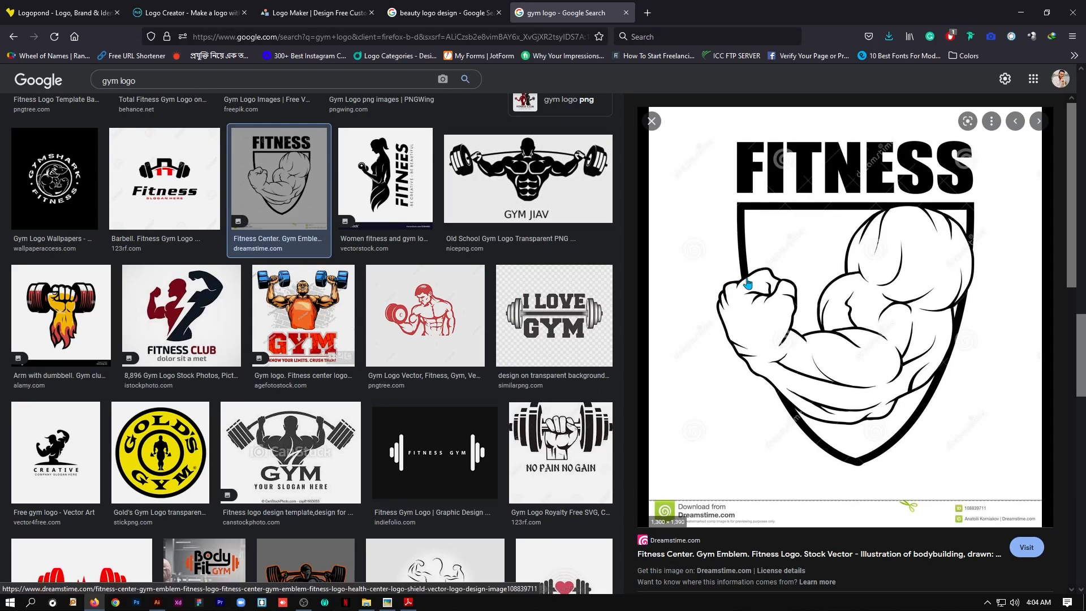
{"action": "right_click", "coordinate": [843, 256]}
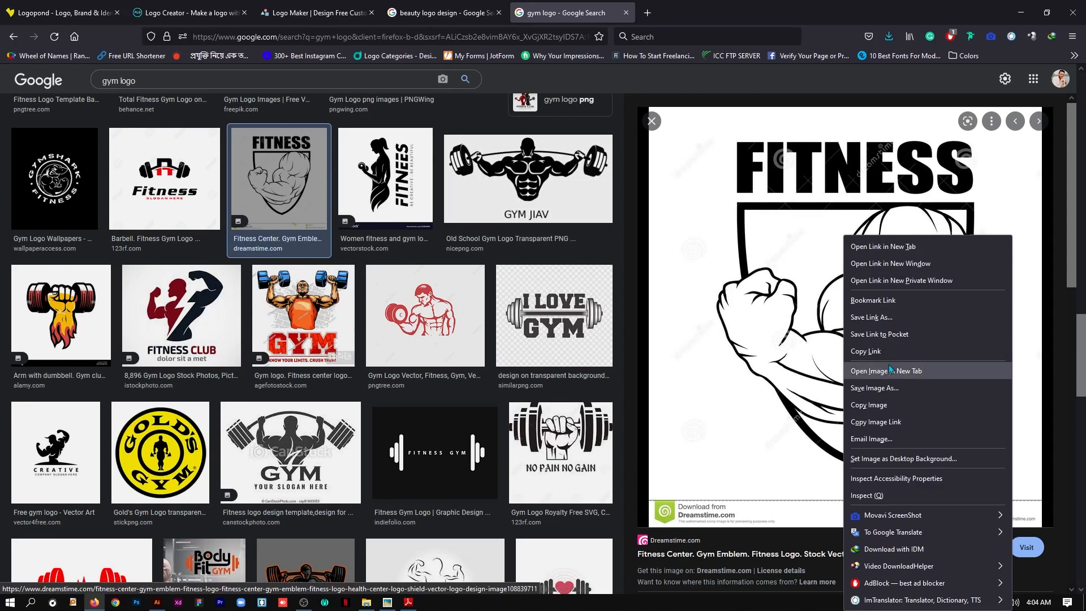
{"action": "left_click", "coordinate": [880, 404]}
Paste the FITNESS shield logo into the Illustrator artboard, scale it to about 316 × 338 px and place it third in the logo row
{"action": "left_click", "coordinate": [158, 601]}
{"action": "left_click", "coordinate": [493, 352]}
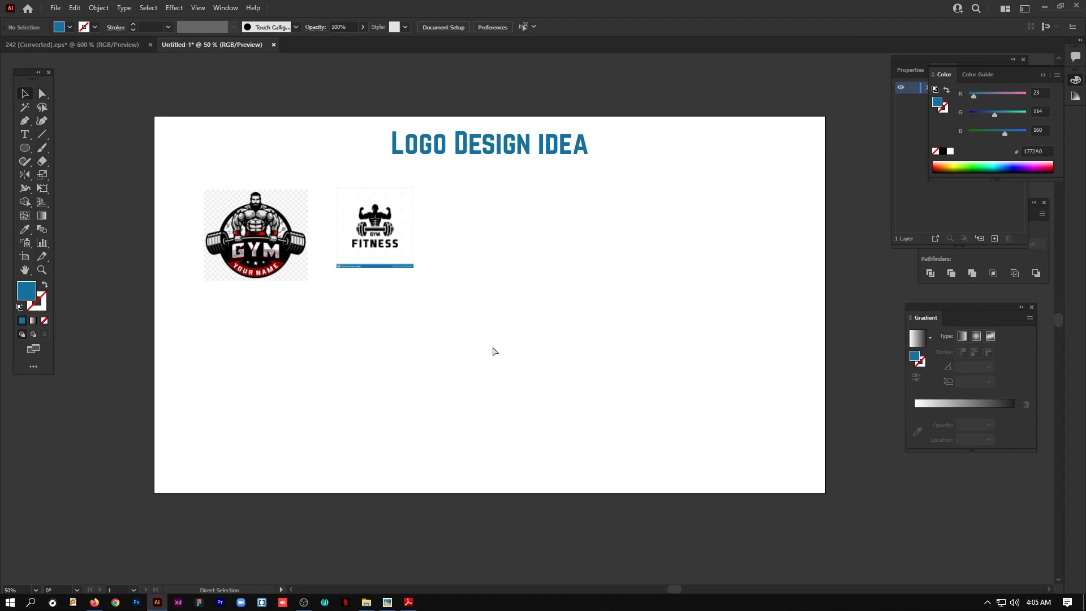
{"action": "key", "text": "ctrl+v"}
{"action": "left_click_drag", "start_coordinate": [756, 74], "coordinate": [582, 257]}
{"action": "left_click_drag", "start_coordinate": [534, 317], "coordinate": [521, 240]}
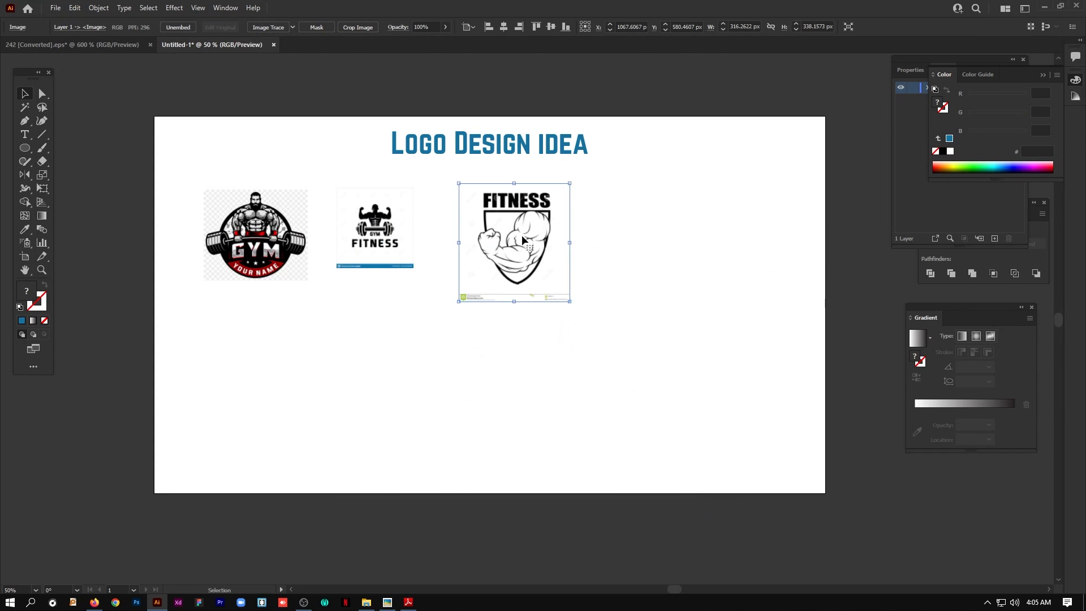
{"action": "left_click", "coordinate": [577, 235]}
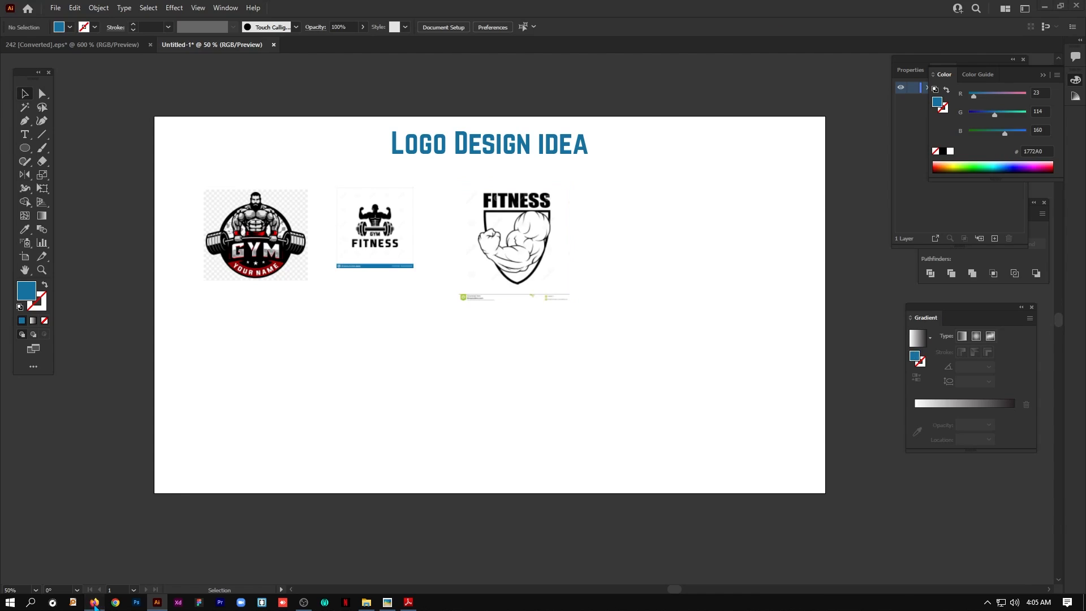
Switch to Firefox and examine further gym logo image results for another example
{"action": "left_click", "coordinate": [94, 603]}
{"action": "scroll", "coordinate": [69, 203], "scroll_direction": "down", "scroll_amount": 3}
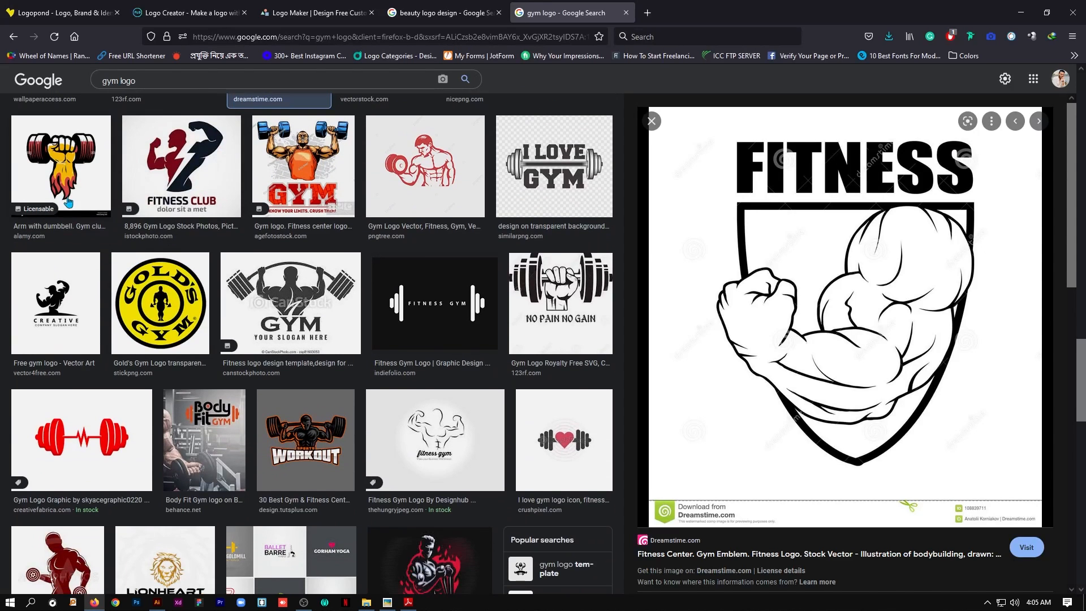
{"action": "scroll", "coordinate": [68, 204], "scroll_direction": "down", "scroll_amount": 3}
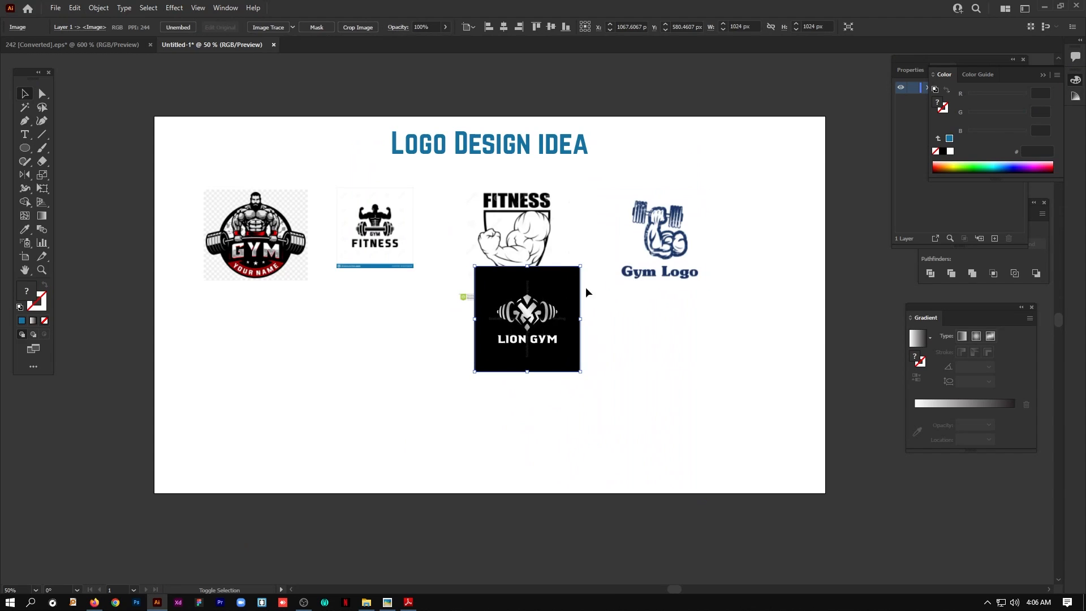
Move the pasted LION GYM logo to the end of the logo row, beside the blue Gym Logo
{"action": "left_click_drag", "start_coordinate": [571, 305], "coordinate": [817, 218]}
{"action": "left_click", "coordinate": [680, 335]}
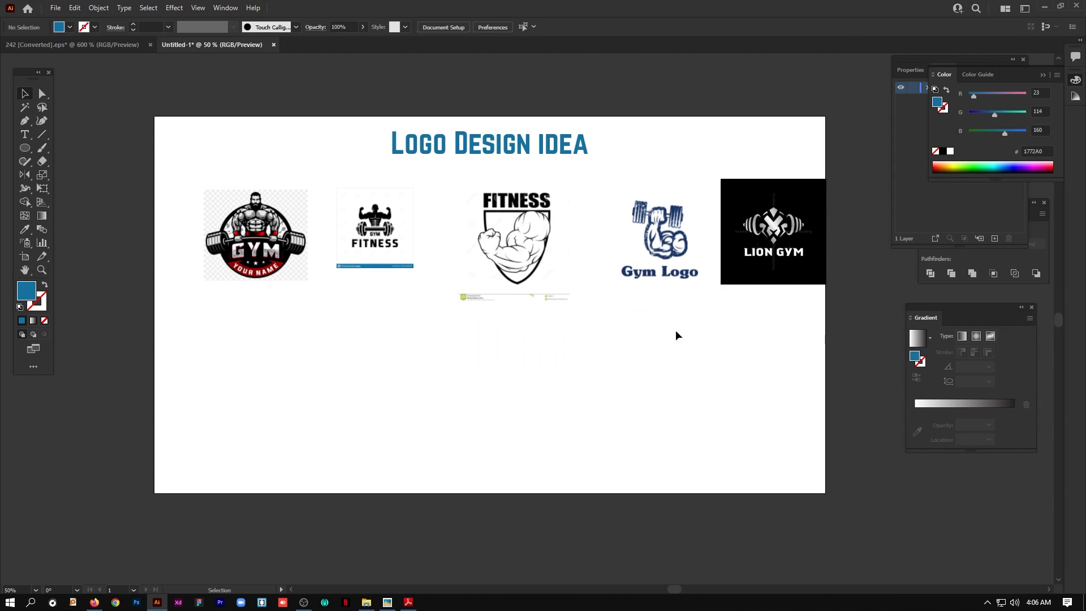
{"action": "left_click_drag", "start_coordinate": [639, 357], "coordinate": [668, 368]}
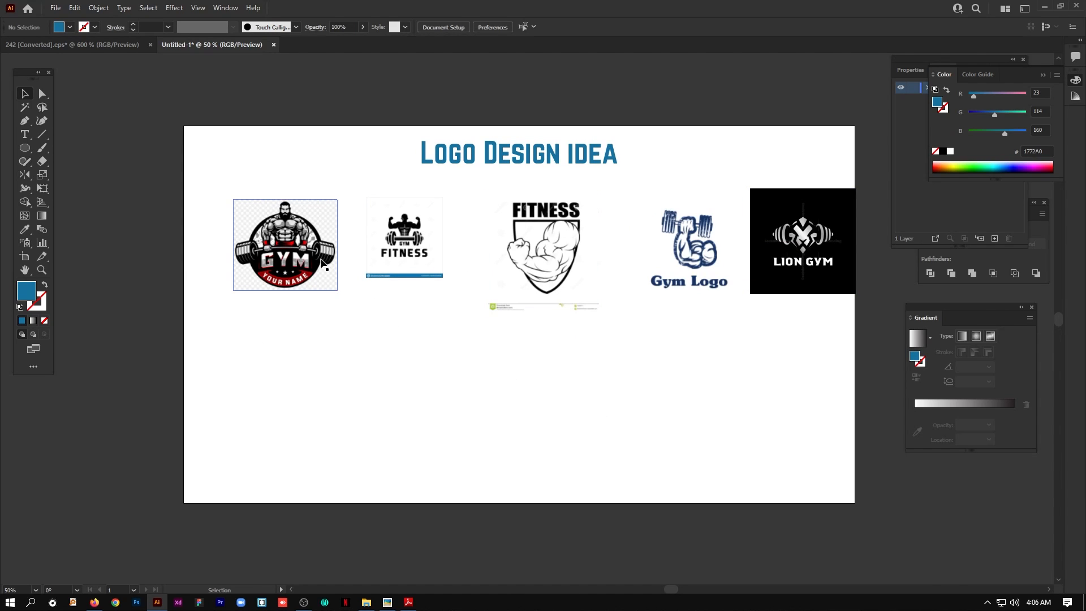
{"action": "left_click", "coordinate": [324, 263]}
{"action": "left_click", "coordinate": [394, 252]}
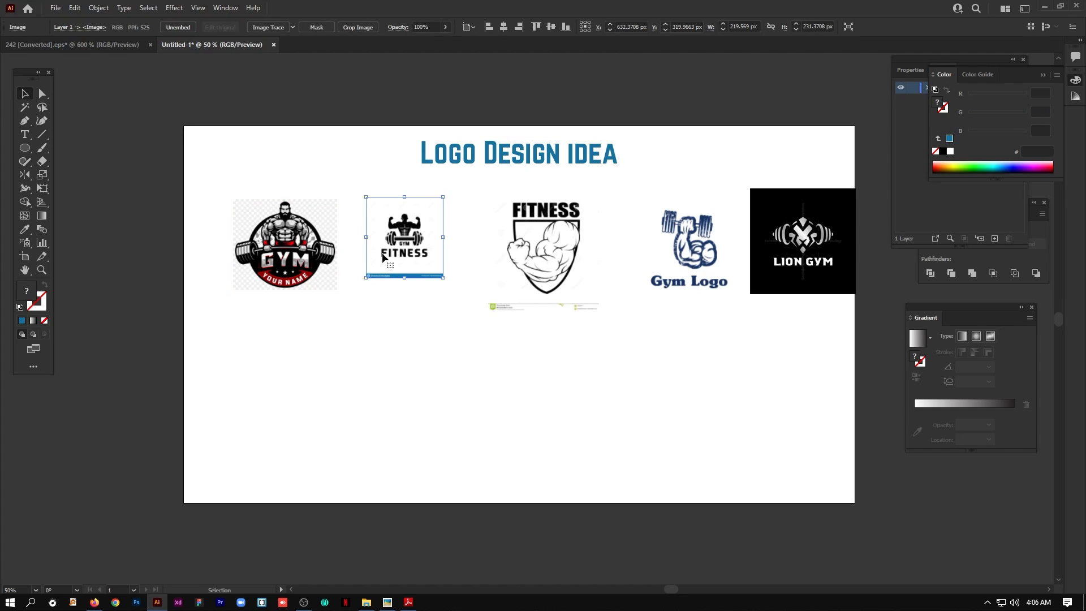
{"action": "left_click", "coordinate": [524, 344]}
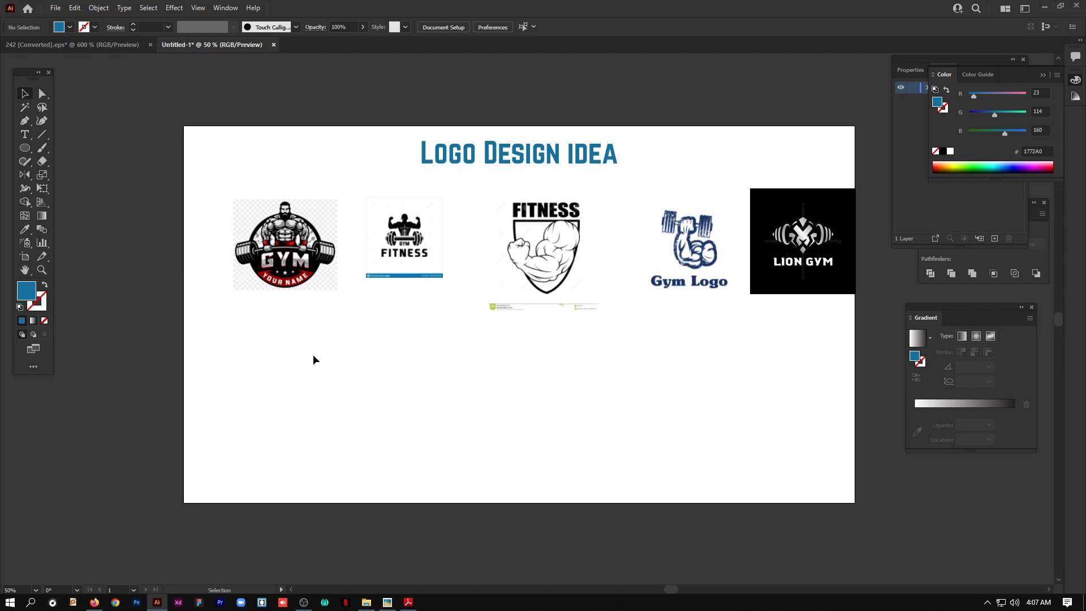
Draw a rounded rectangle about 49 × 170 px on the empty canvas beside the artboard and round its ends fully to about 24 px
{"action": "left_click_drag", "start_coordinate": [302, 346], "coordinate": [484, 368]}
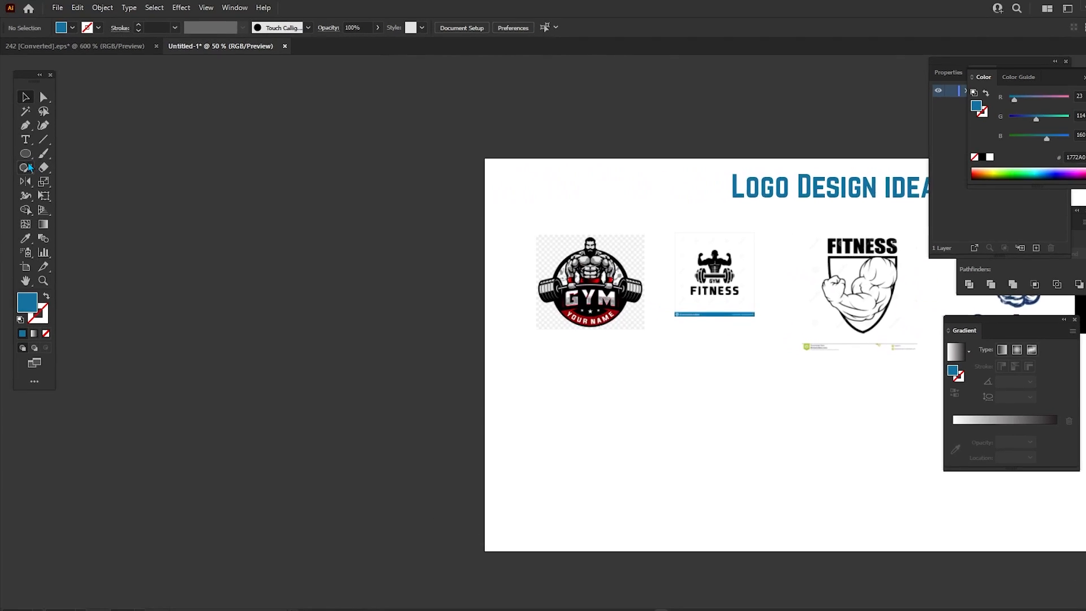
{"action": "left_click", "coordinate": [25, 153]}
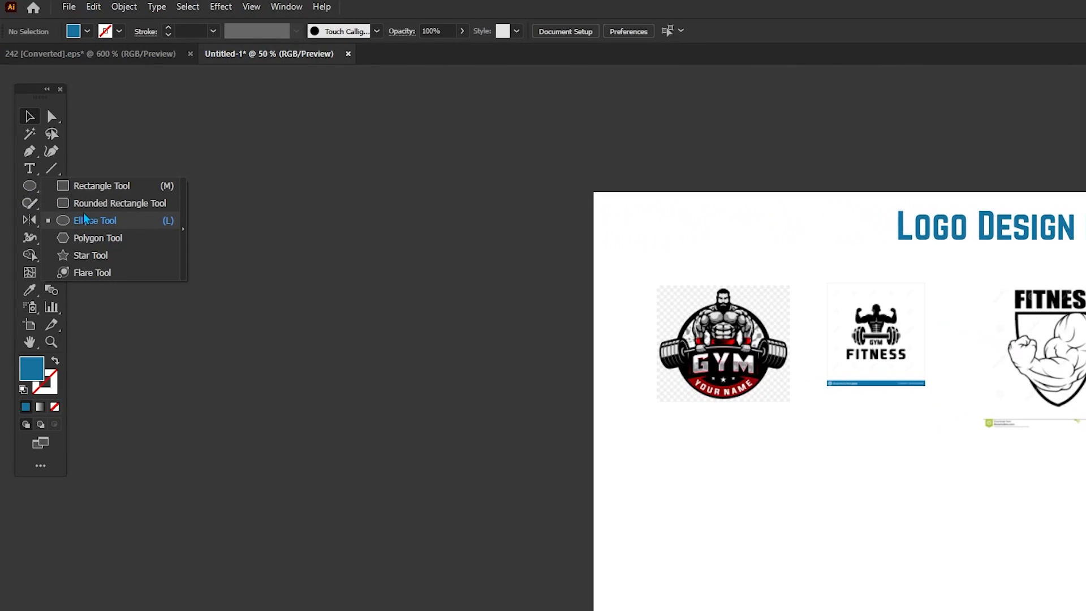
{"action": "left_click", "coordinate": [82, 165]}
{"action": "left_click_drag", "start_coordinate": [233, 332], "coordinate": [256, 409]}
{"action": "key", "text": "ctrl+plus"}
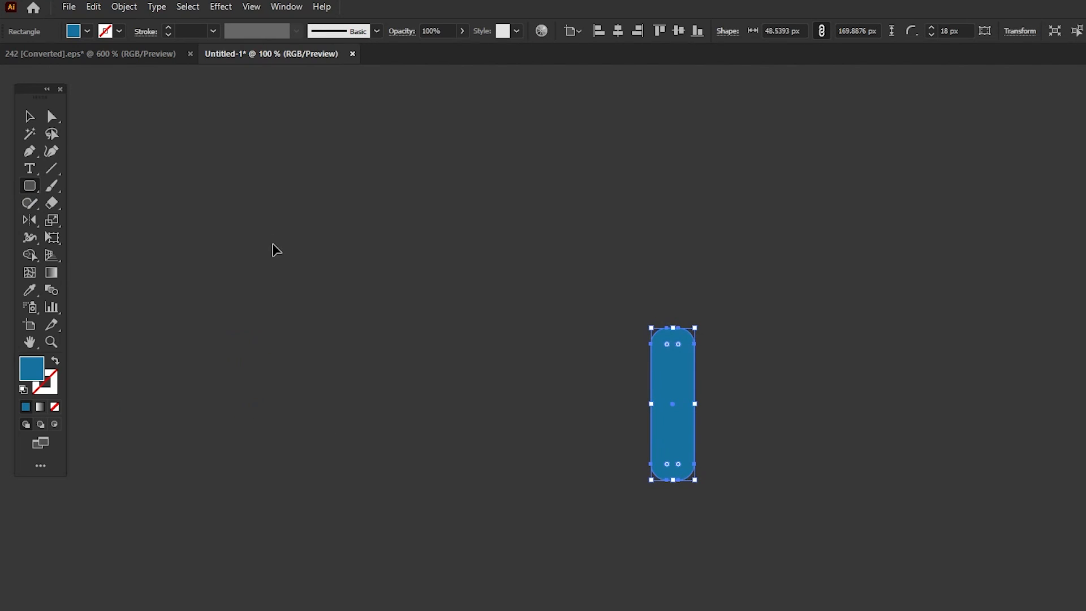
{"action": "left_click_drag", "start_coordinate": [677, 346], "coordinate": [675, 376]}
{"action": "left_click", "coordinate": [30, 115]}
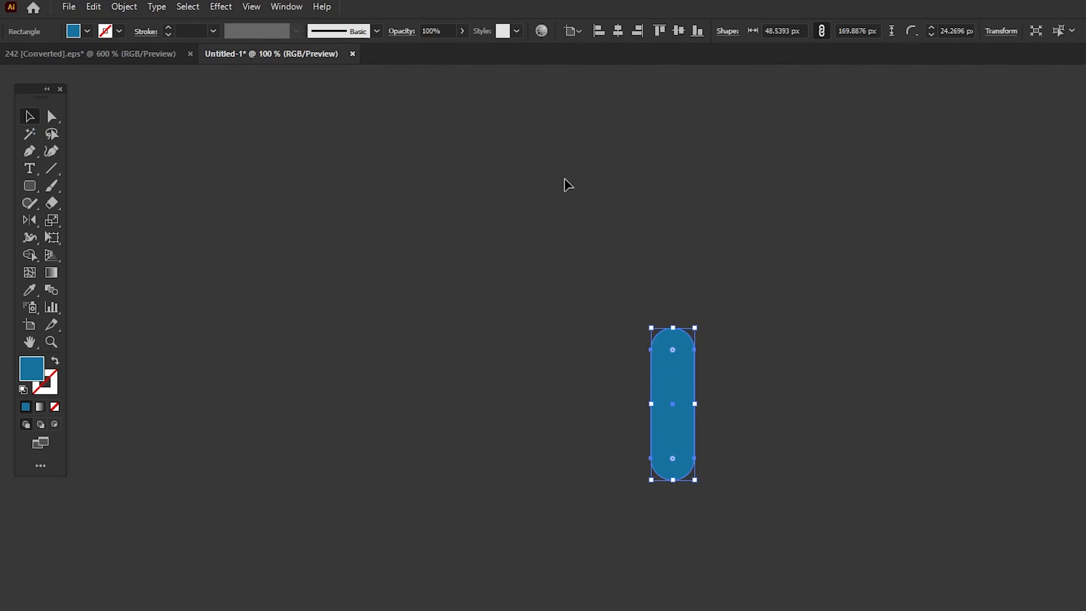
{"action": "key", "text": "ctrl+minus"}
{"action": "key", "text": "ctrl+minus"}
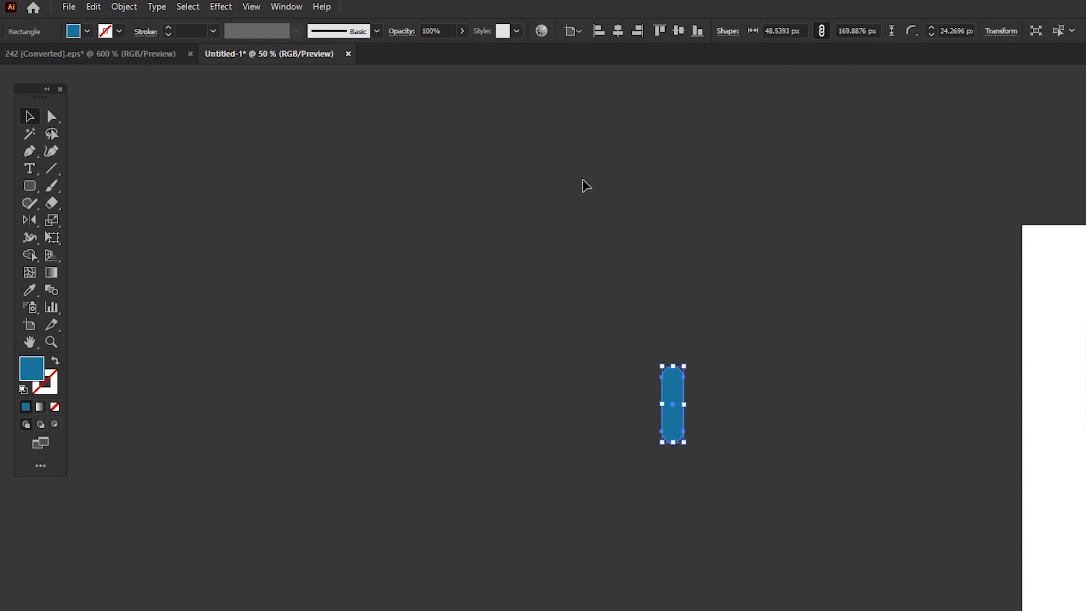
{"action": "left_click", "coordinate": [792, 456]}
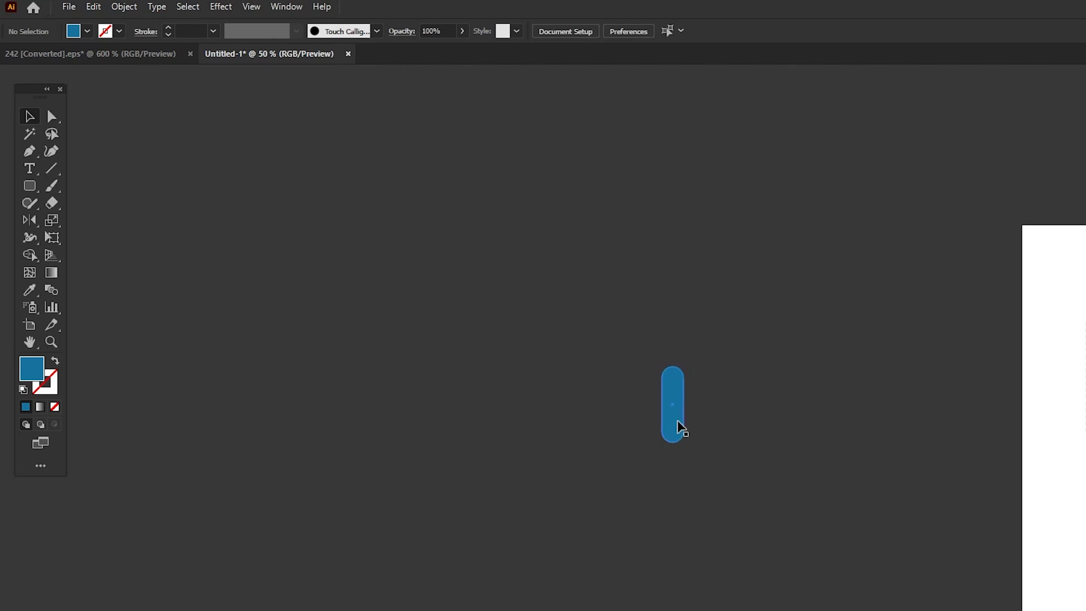
Move the rounded bar away from the artboard, fill it with white and scale it down to about 40 × 142 px
{"action": "left_click_drag", "start_coordinate": [678, 429], "coordinate": [552, 432]}
{"action": "double_click", "coordinate": [32, 371]}
{"action": "left_click", "coordinate": [504, 288]}
{"action": "left_click", "coordinate": [853, 289]}
{"action": "left_click_drag", "start_coordinate": [487, 317], "coordinate": [487, 341]}
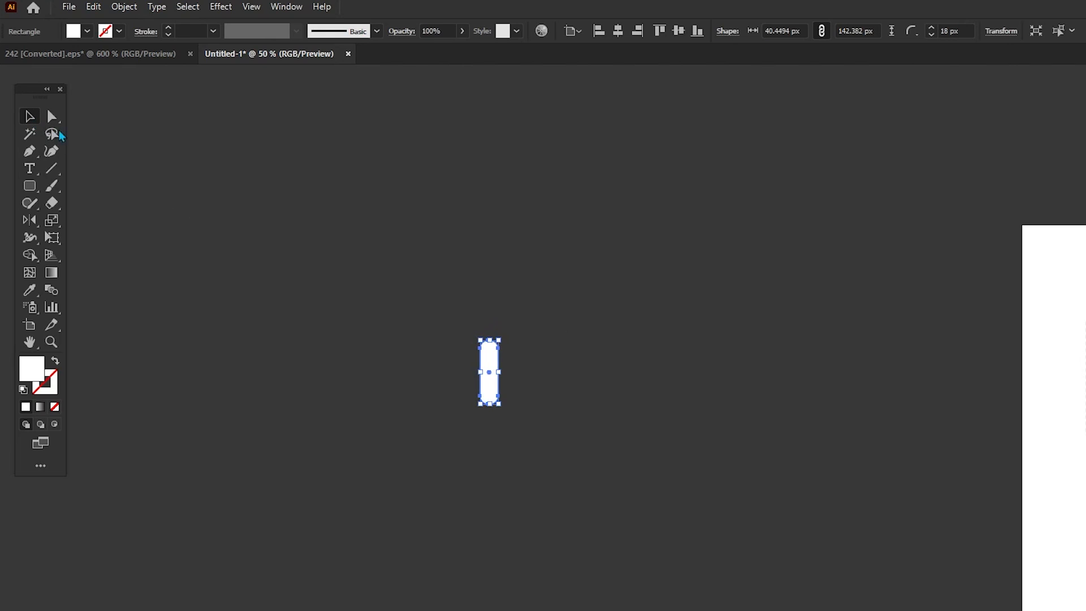
Round the white bar's corners fully, to a radius of about 20 px
{"action": "left_click", "coordinate": [473, 380]}
{"action": "left_click", "coordinate": [492, 368]}
{"action": "key", "text": "ctrl+plus"}
{"action": "key", "text": "ctrl+plus"}
{"action": "key", "text": "ctrl+plus"}
{"action": "left_click_drag", "start_coordinate": [672, 335], "coordinate": [684, 357]}
{"action": "key", "text": "ctrl+minus"}
{"action": "key", "text": "ctrl+minus"}
{"action": "key", "text": "ctrl+minus"}
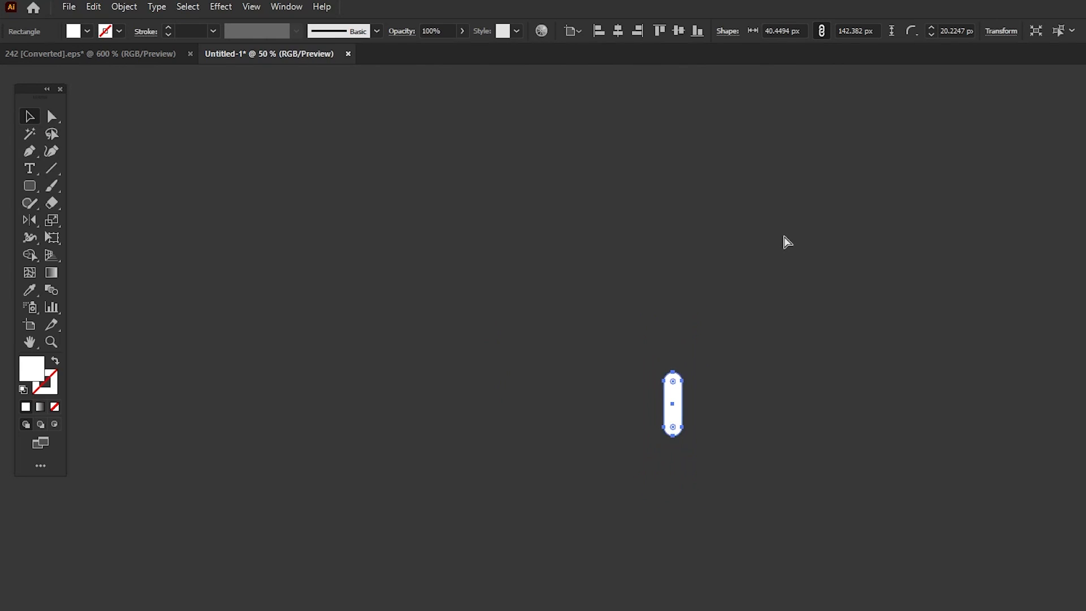
Duplicate the white bar twice in a horizontal row and stretch the copies symmetrically so each bar is taller than the previous one
{"action": "left_click_drag", "start_coordinate": [768, 371], "coordinate": [449, 405]}
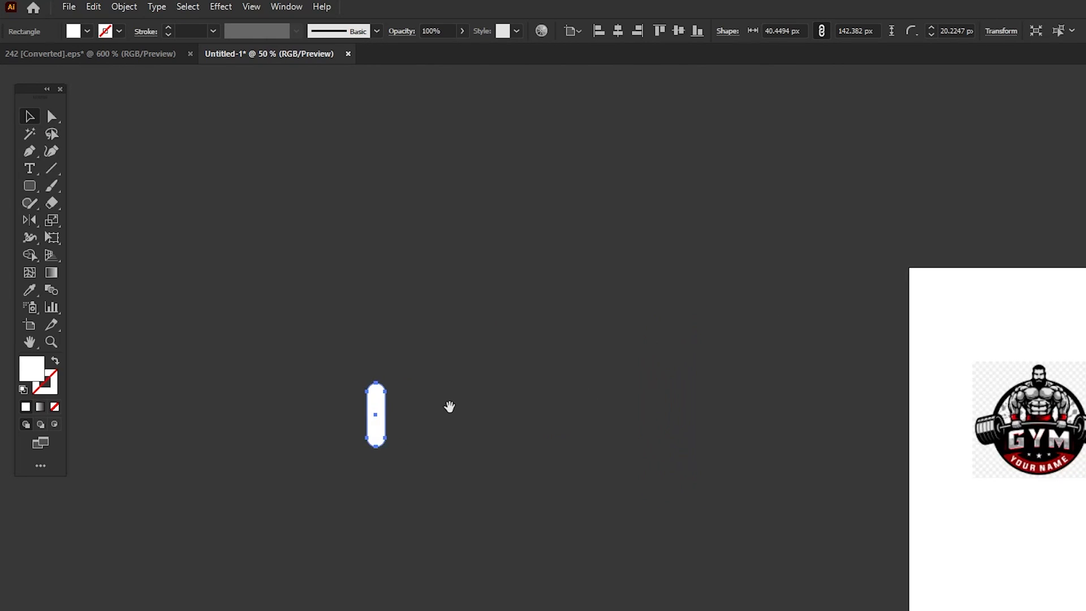
{"action": "left_click_drag", "start_coordinate": [381, 418], "coordinate": [399, 414]}
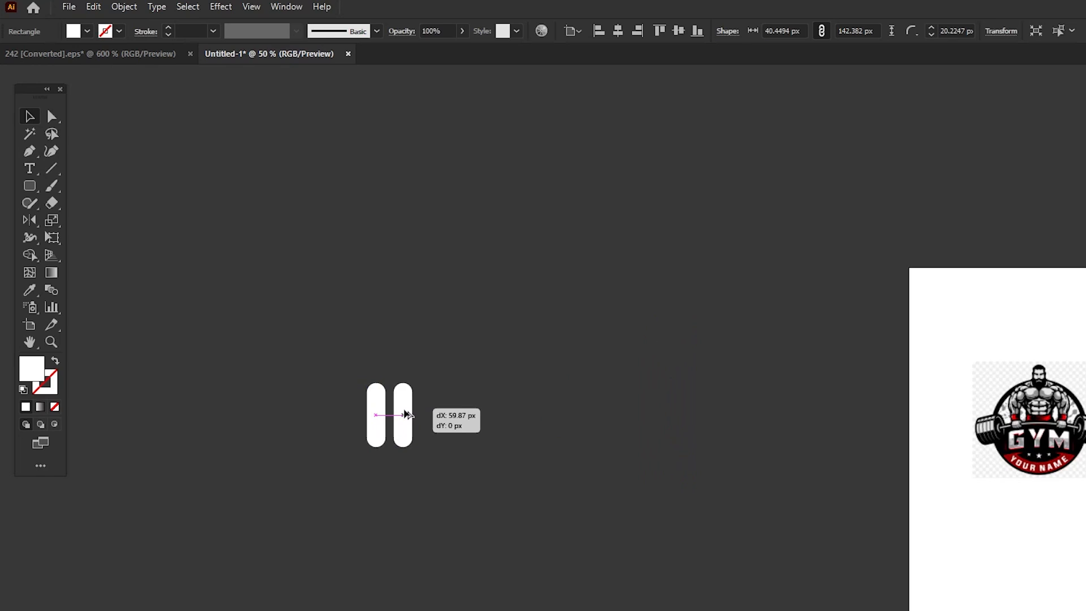
{"action": "left_click_drag", "start_coordinate": [405, 415], "coordinate": [430, 407]}
{"action": "left_click_drag", "start_coordinate": [425, 366], "coordinate": [425, 355]}
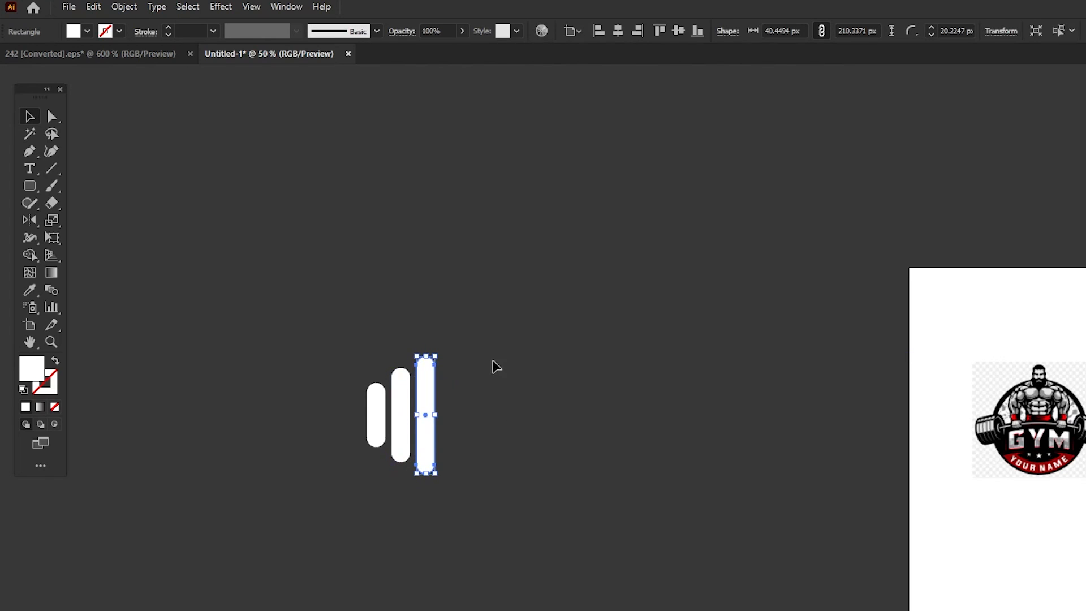
Shorten the three white bars together and narrow them to about 39 px wide each
{"action": "left_click", "coordinate": [477, 366]}
{"action": "left_click_drag", "start_coordinate": [345, 416], "coordinate": [346, 417]}
{"action": "left_click_drag", "start_coordinate": [405, 361], "coordinate": [402, 366]}
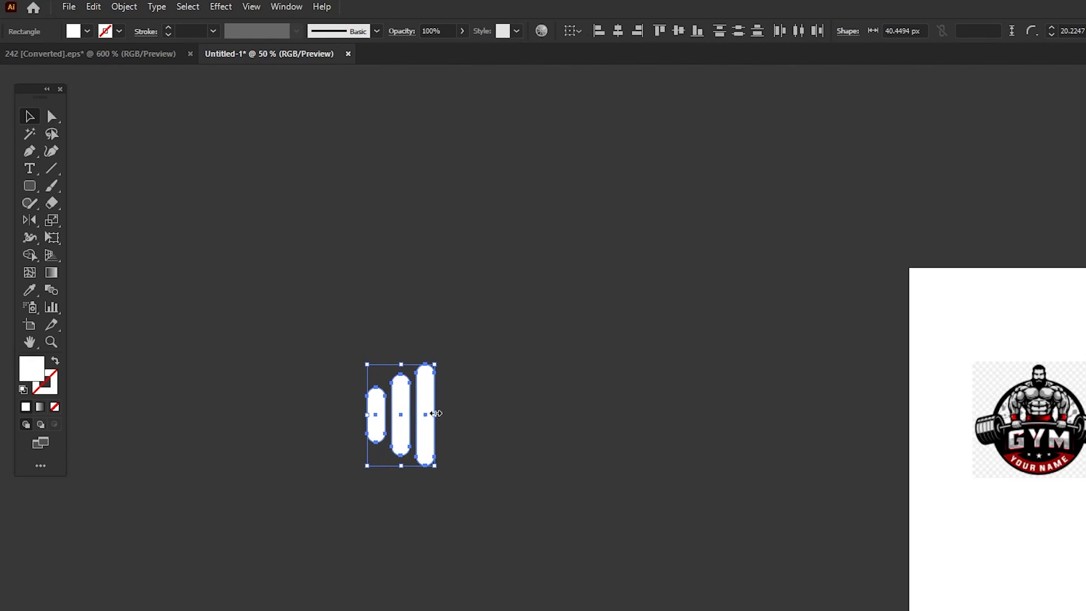
{"action": "left_click_drag", "start_coordinate": [436, 413], "coordinate": [432, 413]}
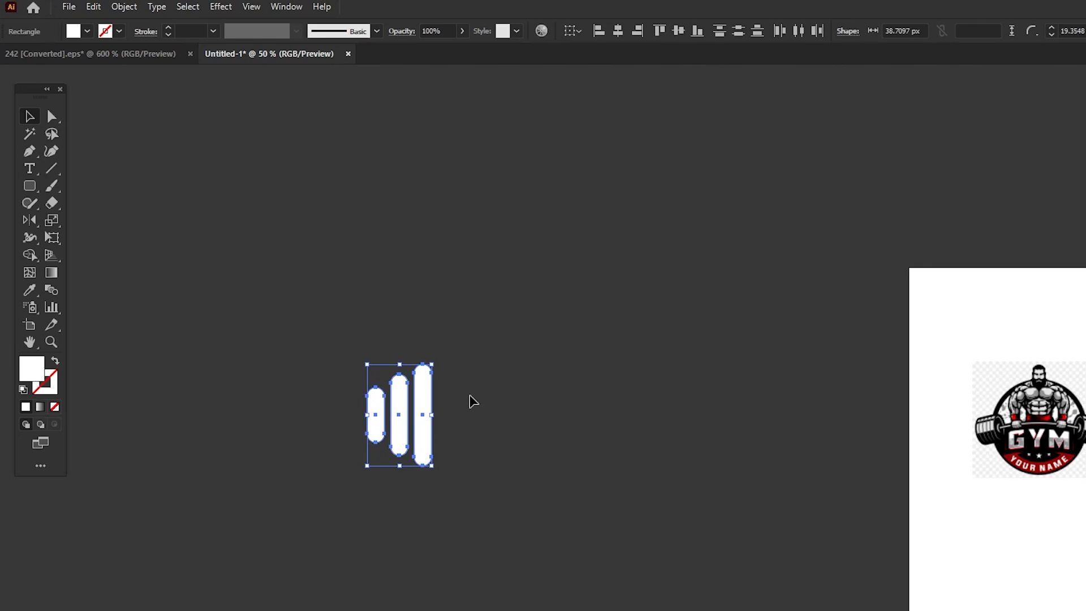
{"action": "left_click", "coordinate": [468, 396]}
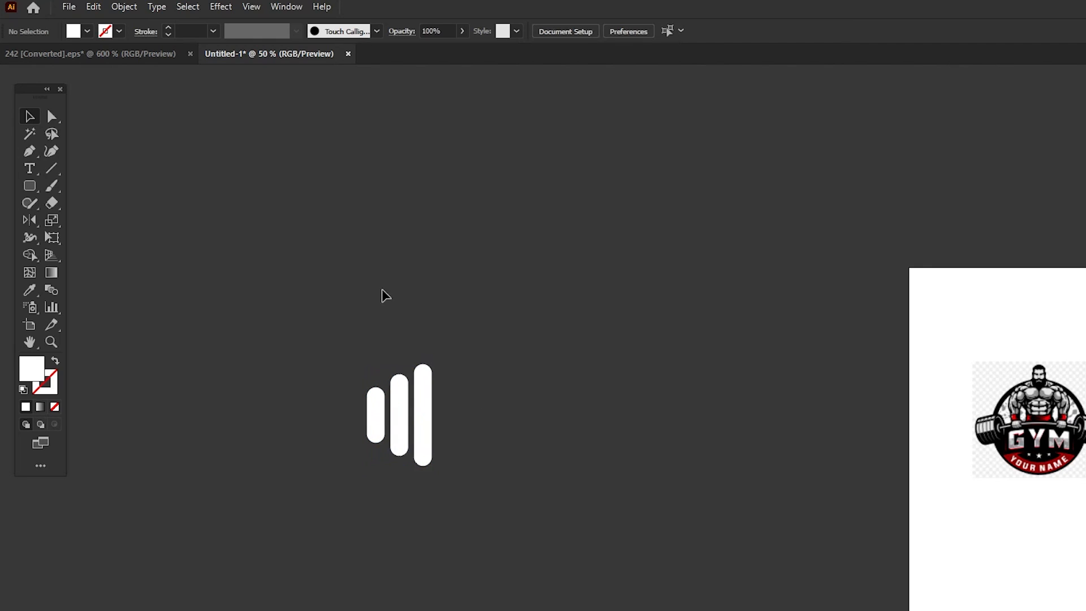
Draw a small horizontal rounded rectangle overlapping the shortest bar's outer side and align all four shapes on their vertical centers
{"action": "left_click", "coordinate": [29, 186]}
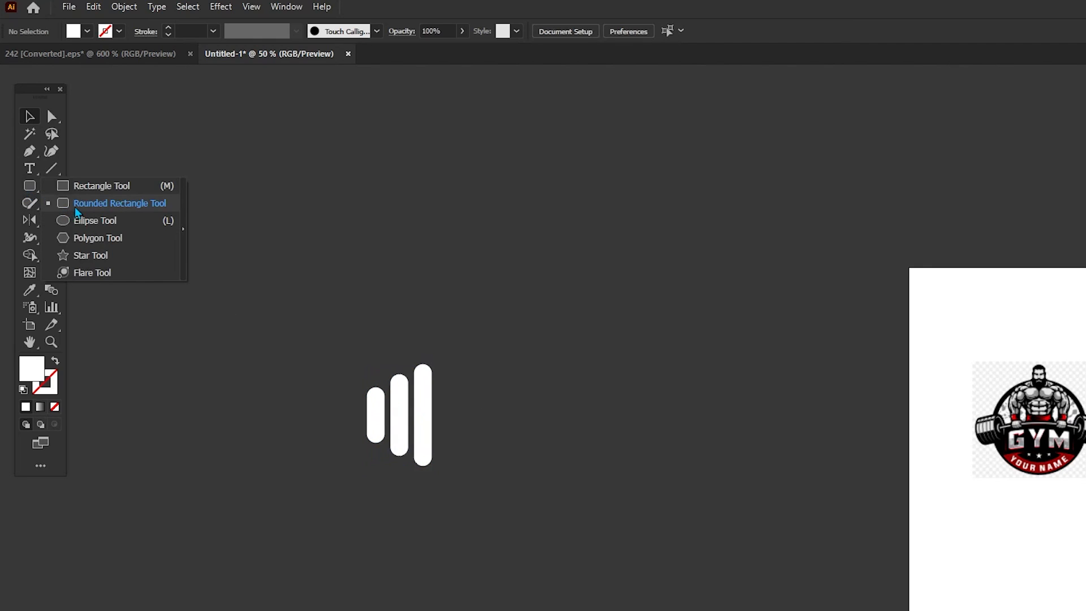
{"action": "left_click", "coordinate": [85, 202]}
{"action": "left_click_drag", "start_coordinate": [343, 405], "coordinate": [366, 429]}
{"action": "left_click", "coordinate": [30, 117]}
{"action": "left_click", "coordinate": [250, 219]}
{"action": "left_click_drag", "start_coordinate": [332, 346], "coordinate": [465, 509]}
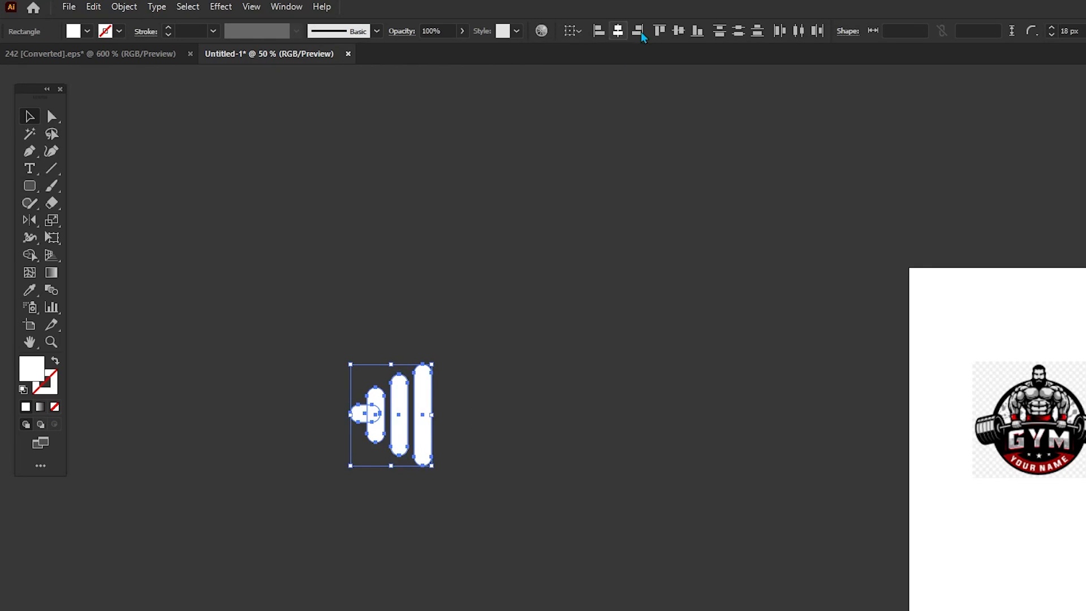
{"action": "left_click", "coordinate": [678, 31]}
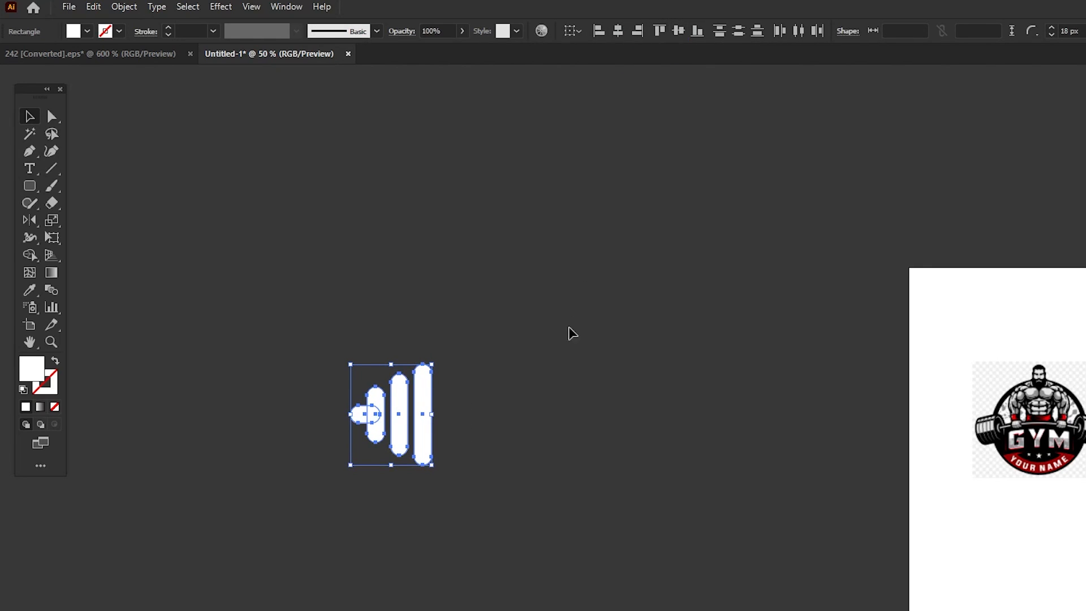
{"action": "left_click", "coordinate": [553, 328]}
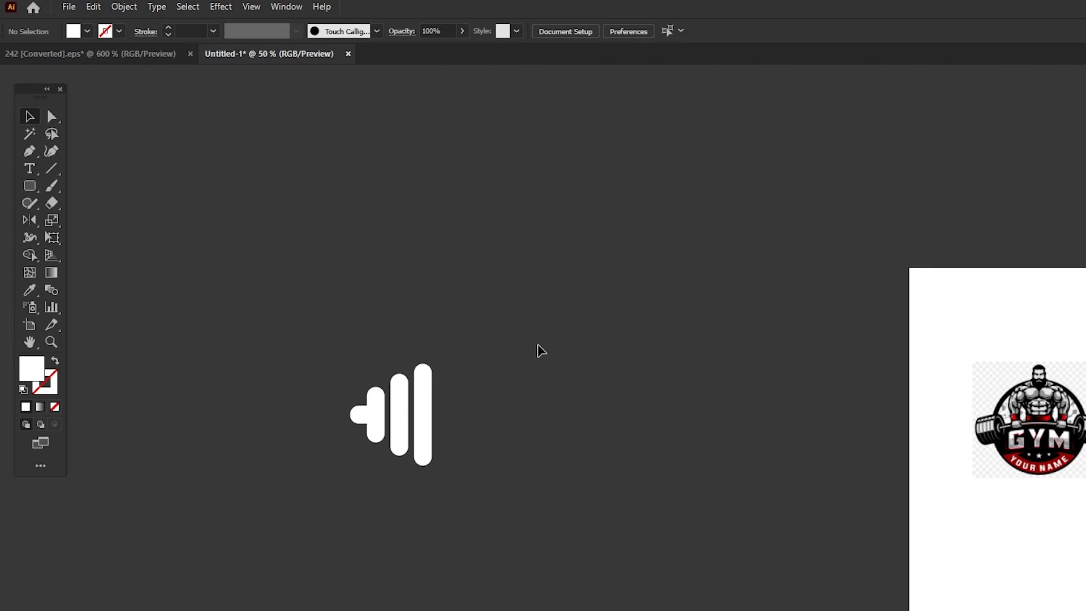
Group the three bars and the small end piece into one dumbbell half
{"action": "key", "text": "ctrl+a"}
{"action": "left_click", "coordinate": [718, 424]}
{"action": "left_click_drag", "start_coordinate": [512, 329], "coordinate": [332, 506]}
{"action": "key", "text": "a"}
{"action": "key", "text": "v"}
{"action": "key", "text": "ctrl+g"}
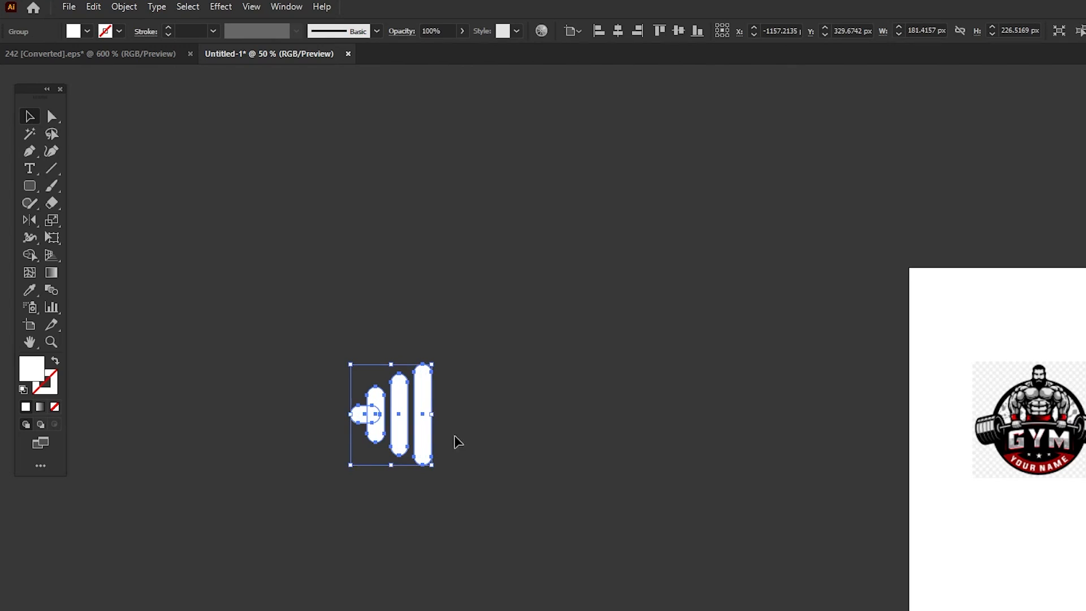
Duplicate the dumbbell half horizontally beside the original and reflect the copy across the vertical axis
{"action": "left_click_drag", "start_coordinate": [427, 438], "coordinate": [634, 438]}
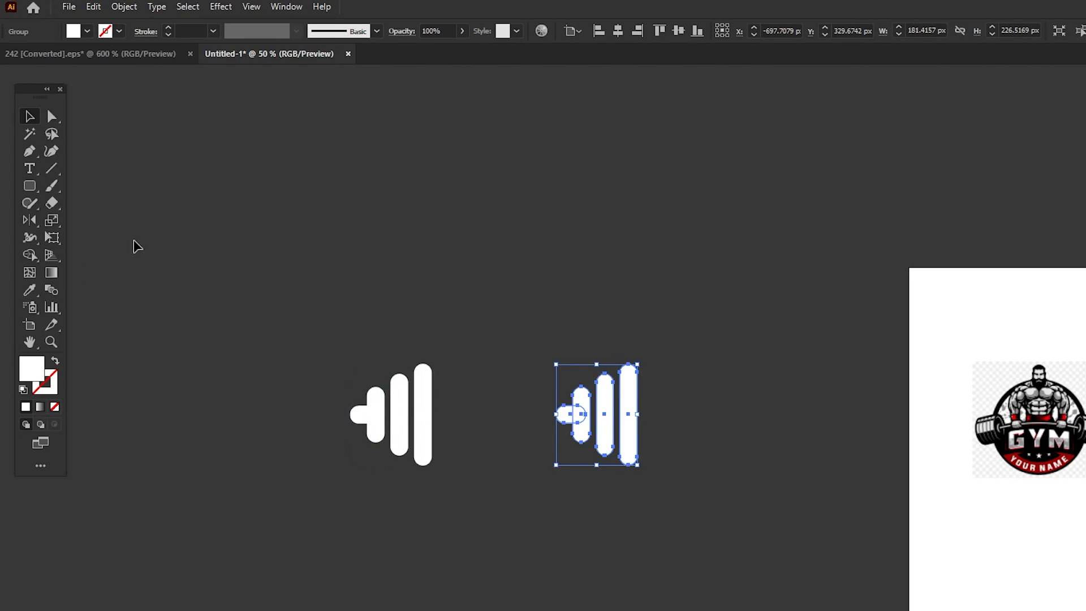
{"action": "left_click_drag", "start_coordinate": [32, 225], "coordinate": [84, 236]}
{"action": "double_click", "coordinate": [34, 224]}
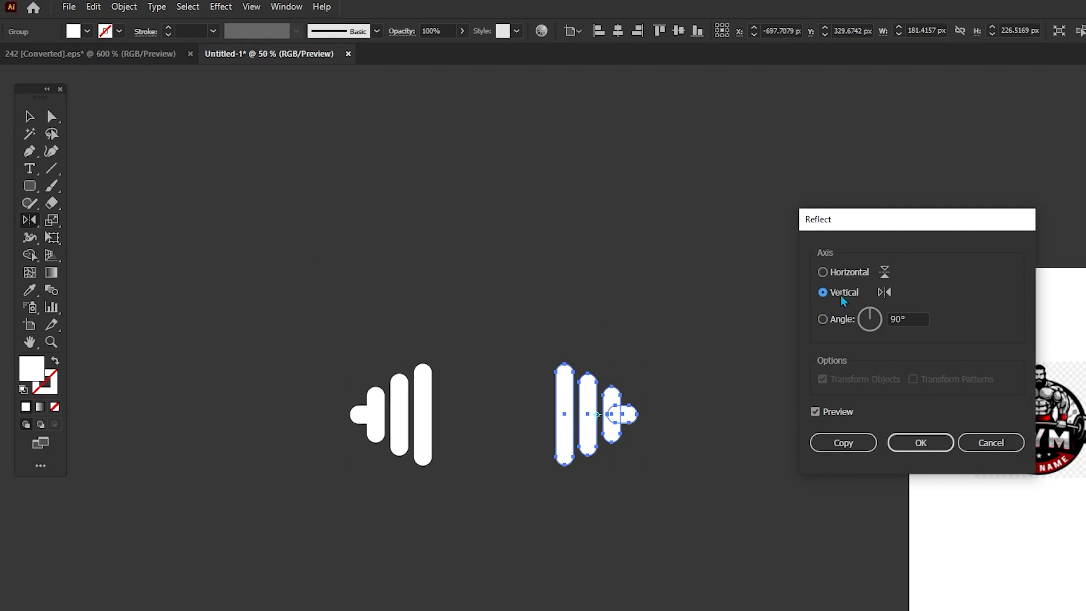
{"action": "left_click", "coordinate": [912, 442]}
{"action": "left_click", "coordinate": [29, 116]}
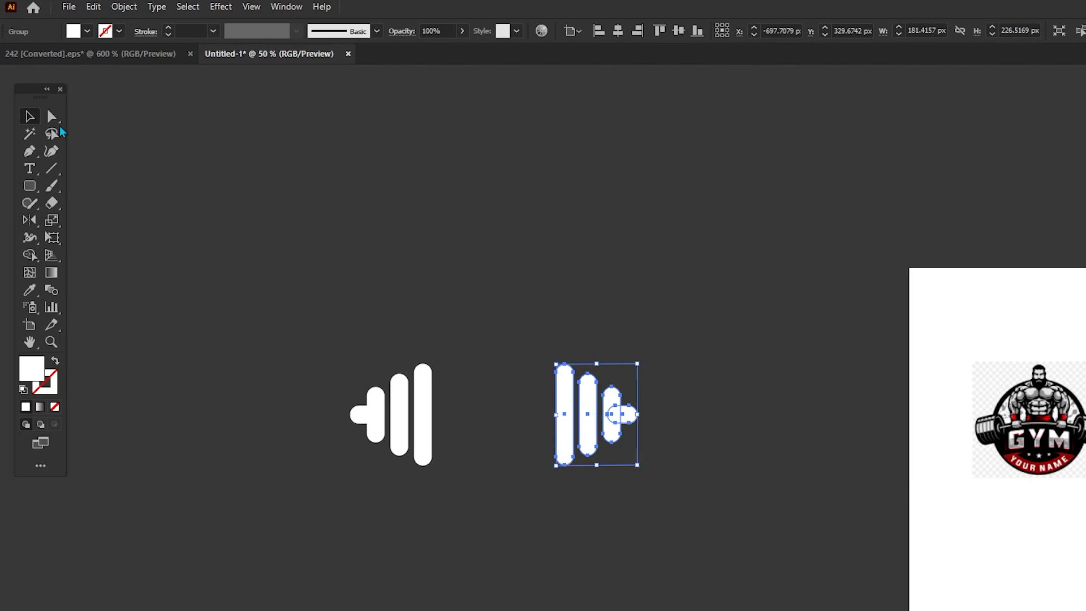
{"action": "left_click", "coordinate": [592, 302]}
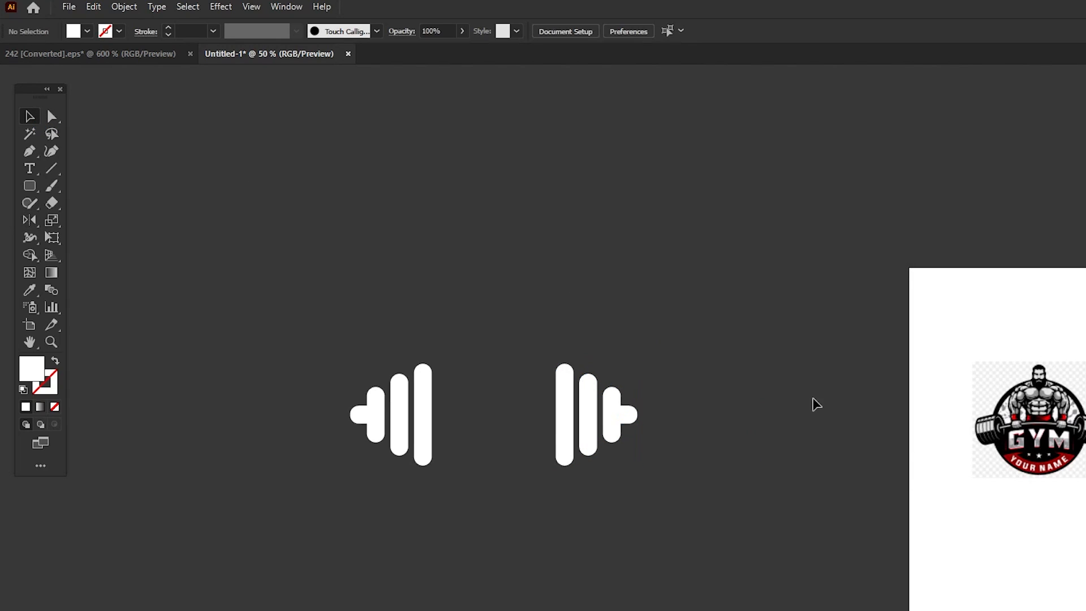
{"action": "left_click_drag", "start_coordinate": [697, 328], "coordinate": [319, 486]}
{"action": "left_click", "coordinate": [688, 475]}
{"action": "left_click_drag", "start_coordinate": [845, 420], "coordinate": [552, 375]}
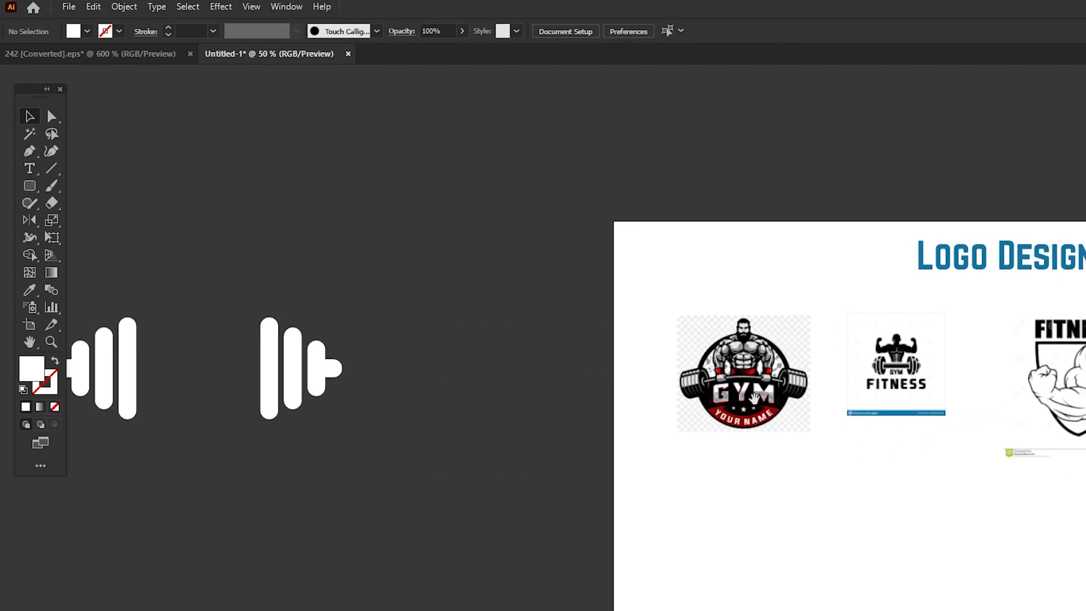
{"action": "left_click_drag", "start_coordinate": [911, 416], "coordinate": [742, 388]}
{"action": "left_click_drag", "start_coordinate": [811, 392], "coordinate": [887, 397]}
{"action": "left_click_drag", "start_coordinate": [1010, 409], "coordinate": [935, 402]}
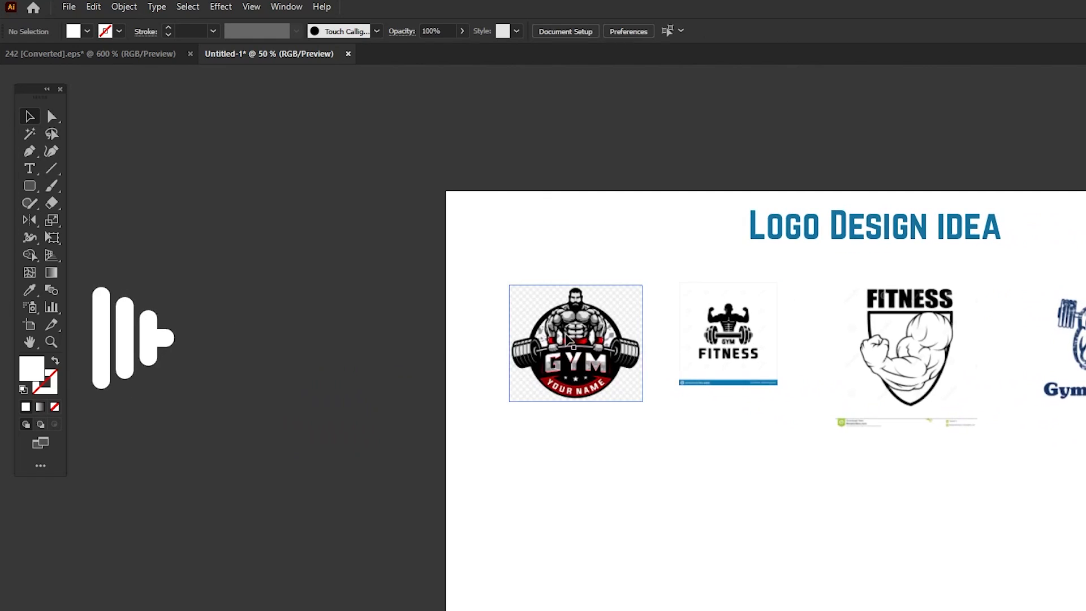
{"action": "left_click_drag", "start_coordinate": [195, 342], "coordinate": [362, 363]}
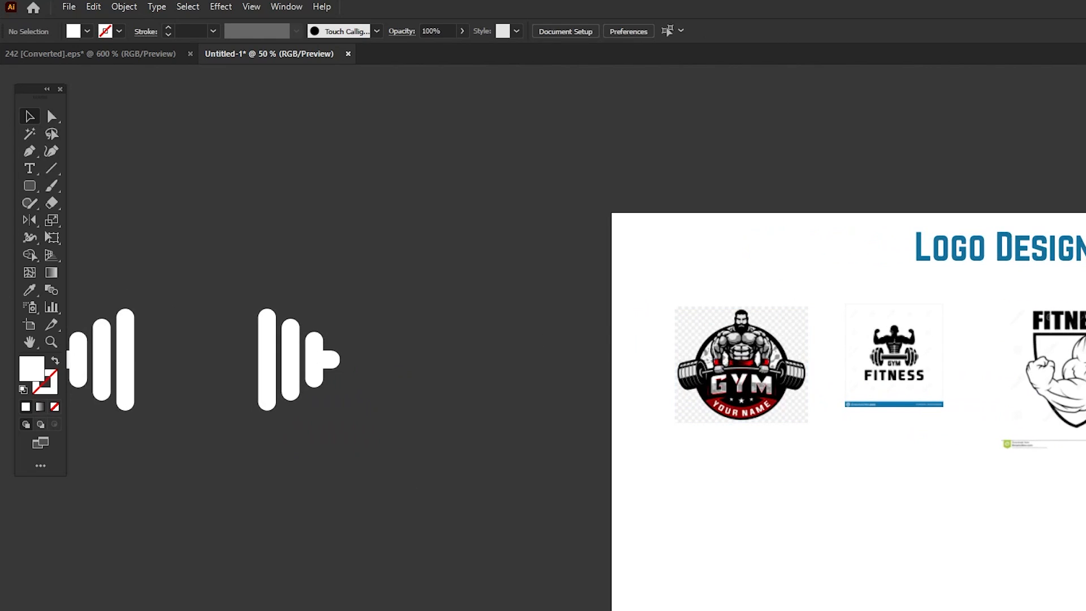
Switch to Firefox and run a Google image search for "hand art png" in a new tab
{"action": "key", "text": "alt+Tab"}
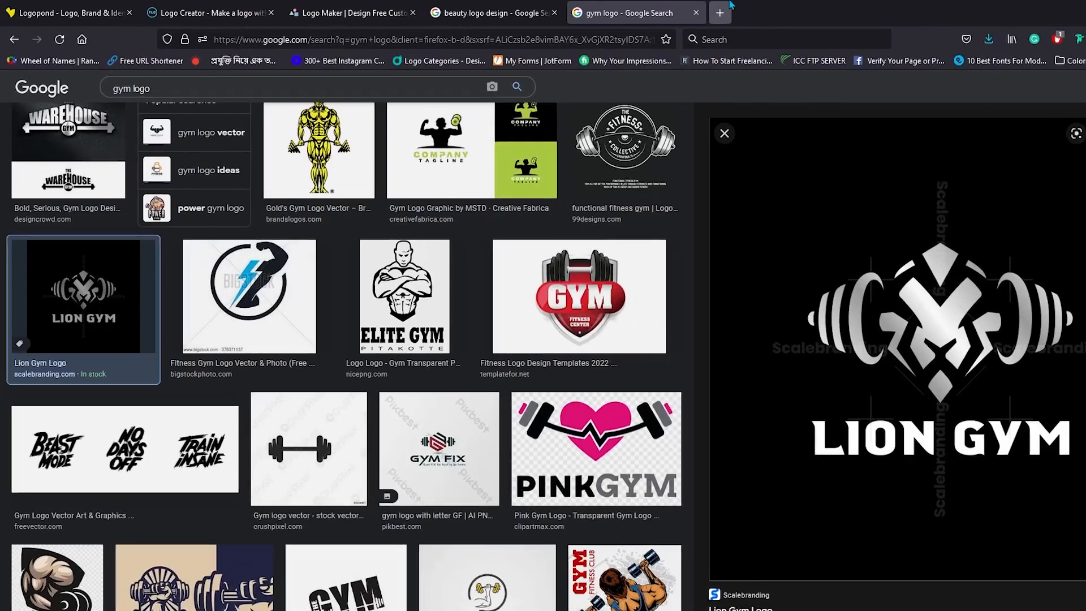
{"action": "key", "text": "ctrl+t"}
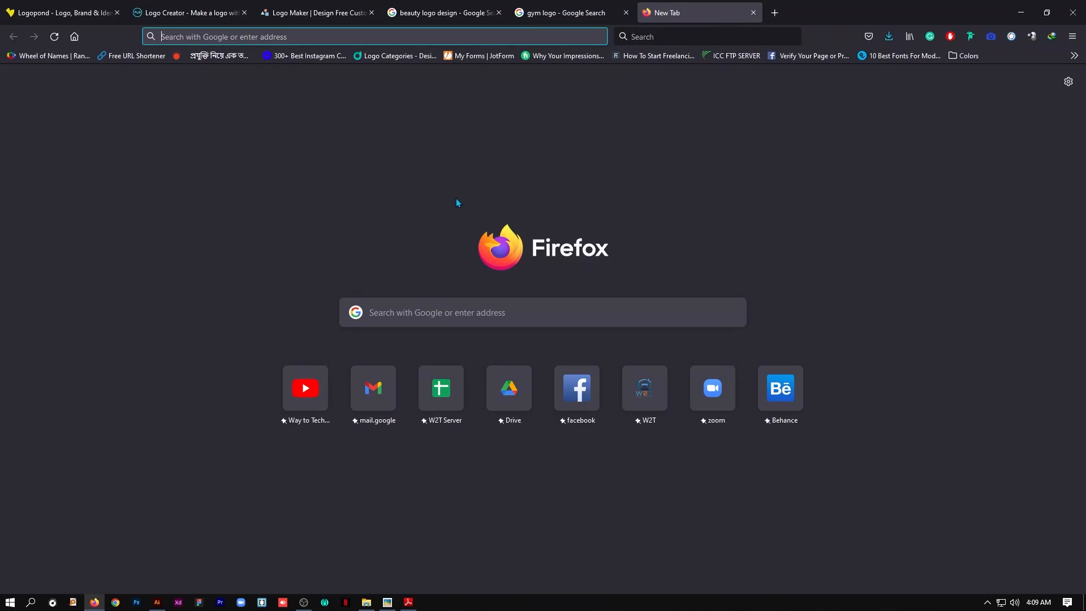
{"action": "left_click", "coordinate": [444, 312]}
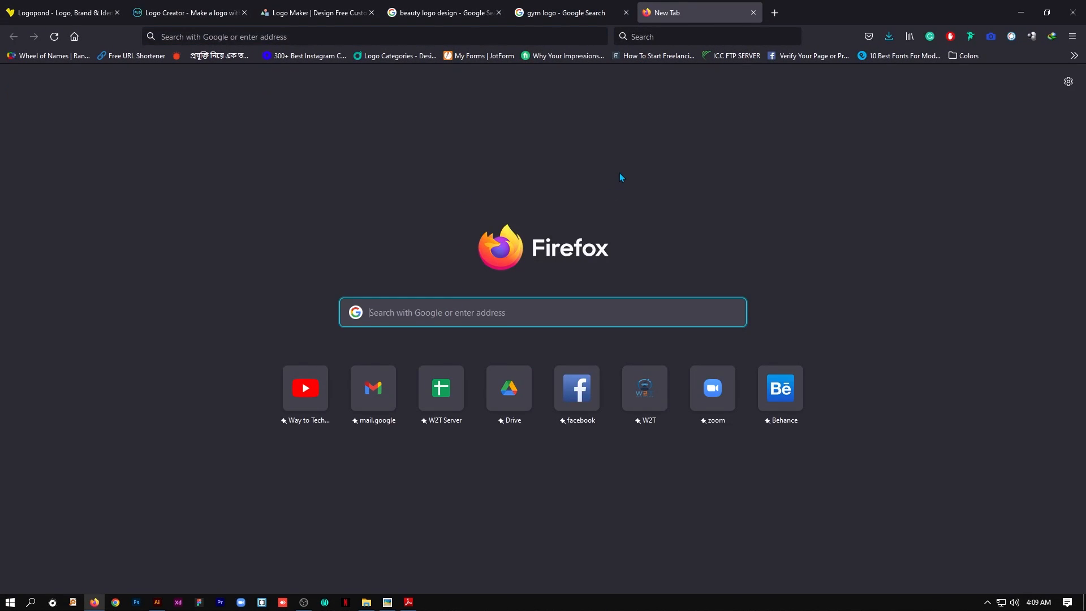
{"action": "type", "text": "hand"}
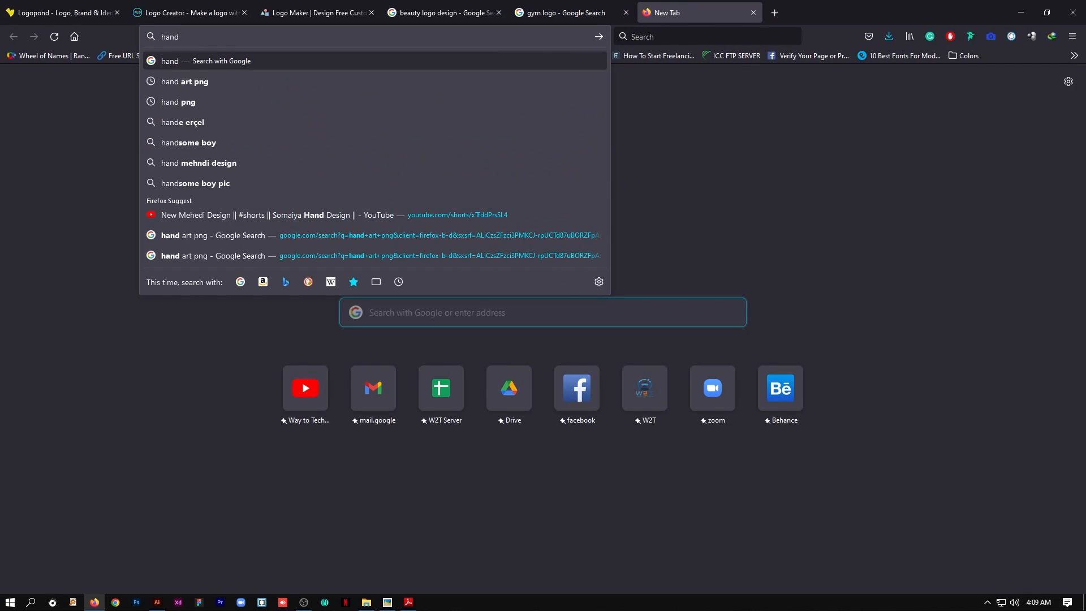
{"action": "type", "text": " art"}
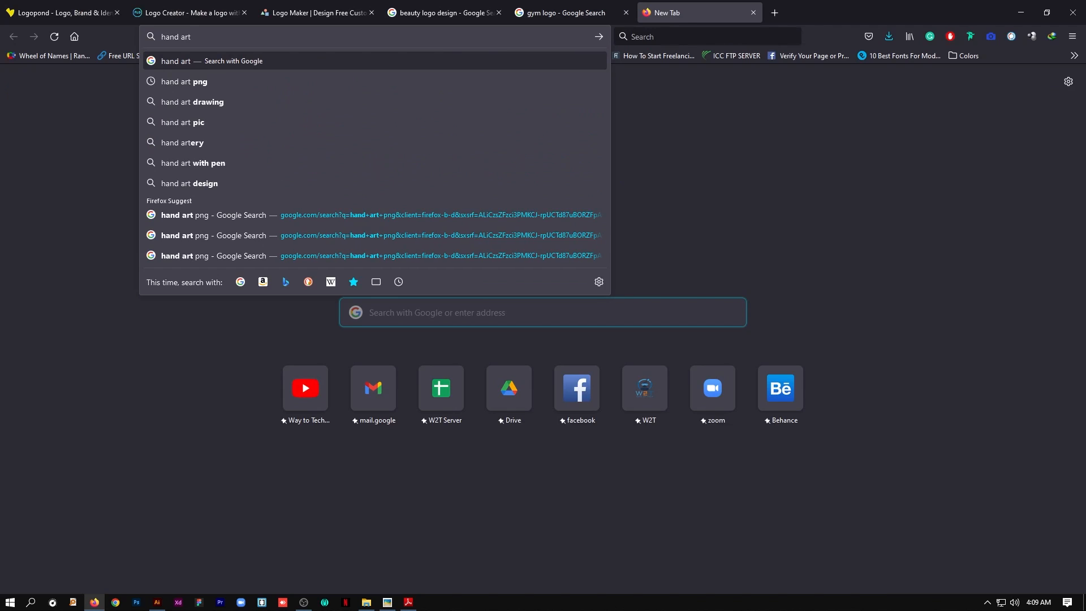
{"action": "key", "text": "Down"}
{"action": "key", "text": "Return"}
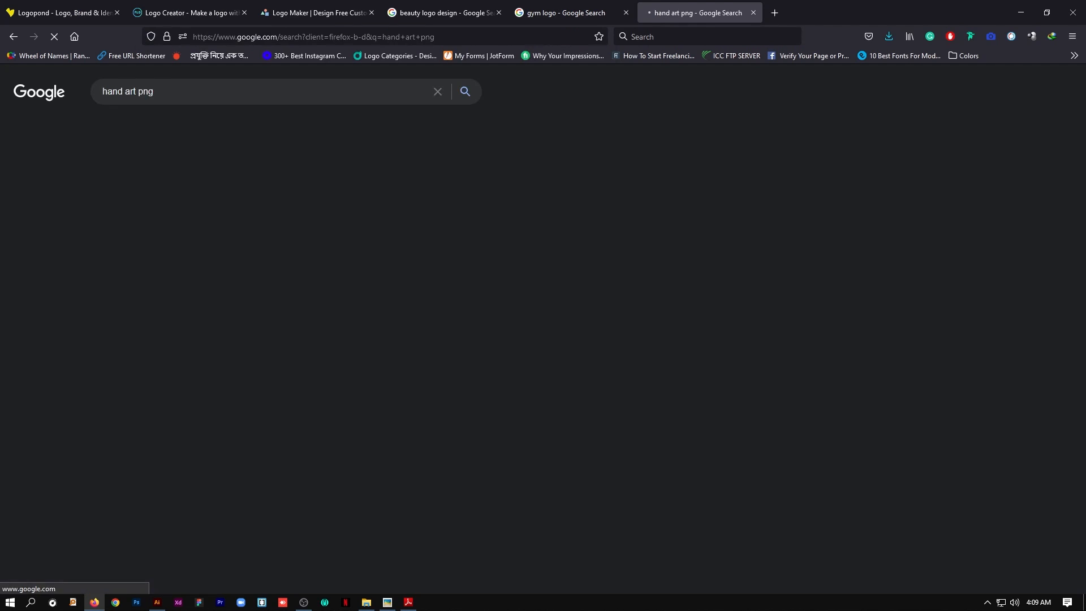
{"action": "left_click", "coordinate": [145, 129]}
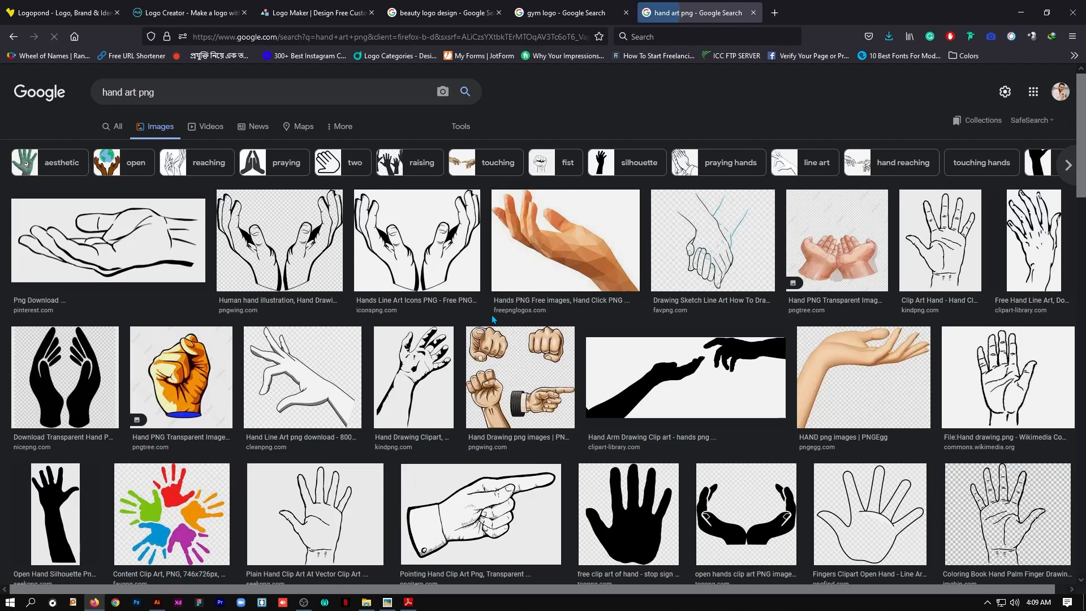
Browse the hand image results, preview the PNGWing line-art fist and look through its related images
{"action": "scroll", "coordinate": [418, 324], "scroll_direction": "down", "scroll_amount": 4}
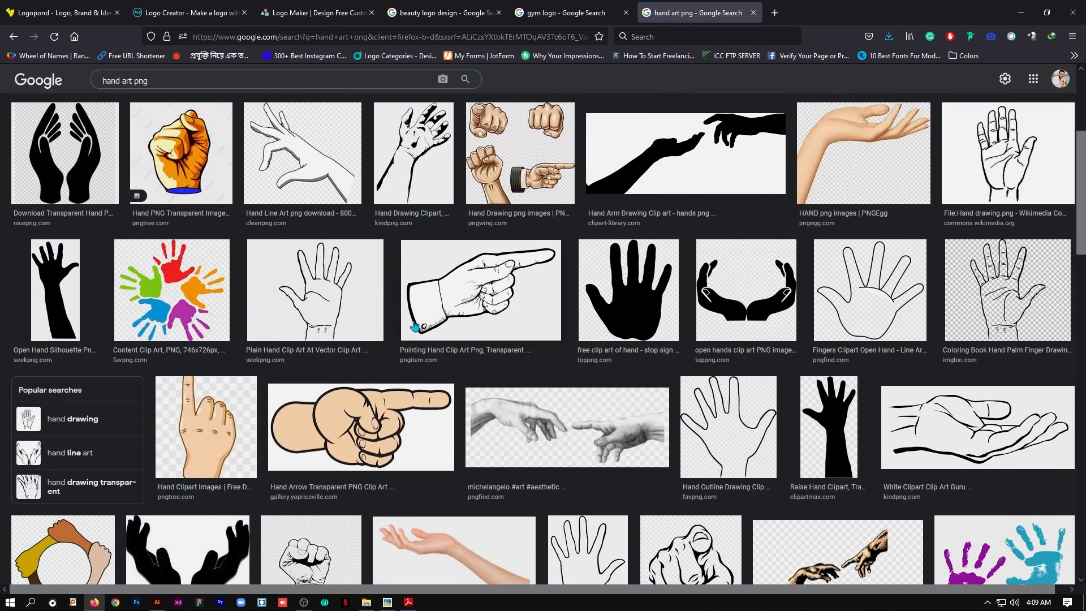
{"action": "scroll", "coordinate": [418, 323], "scroll_direction": "up", "scroll_amount": 2}
{"action": "scroll", "coordinate": [416, 320], "scroll_direction": "down", "scroll_amount": 5}
{"action": "scroll", "coordinate": [413, 317], "scroll_direction": "down", "scroll_amount": 3}
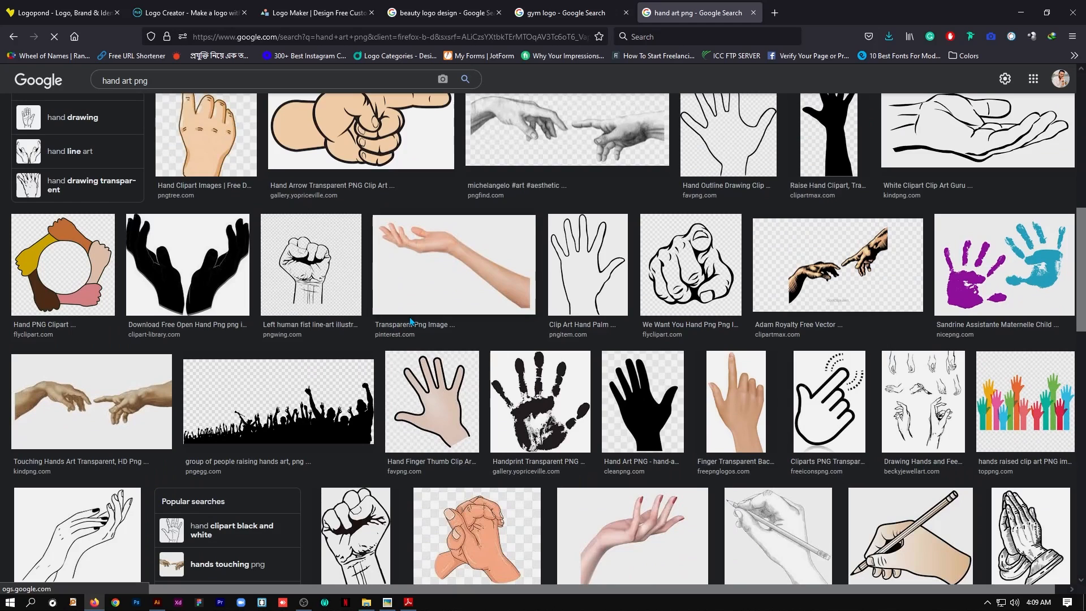
{"action": "left_click", "coordinate": [318, 286]}
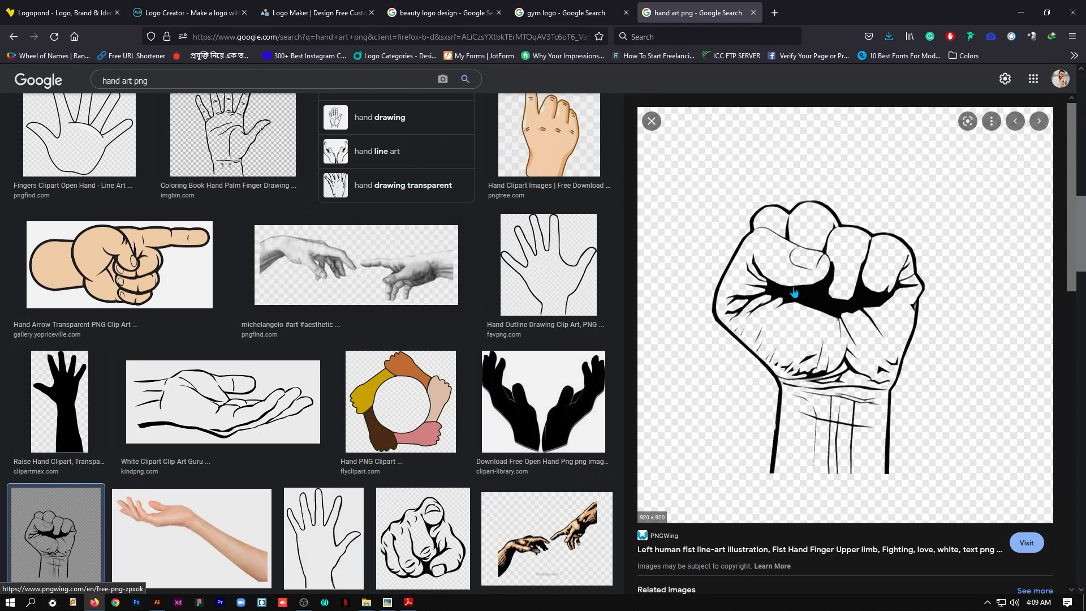
{"action": "scroll", "coordinate": [797, 275], "scroll_direction": "down", "scroll_amount": 7}
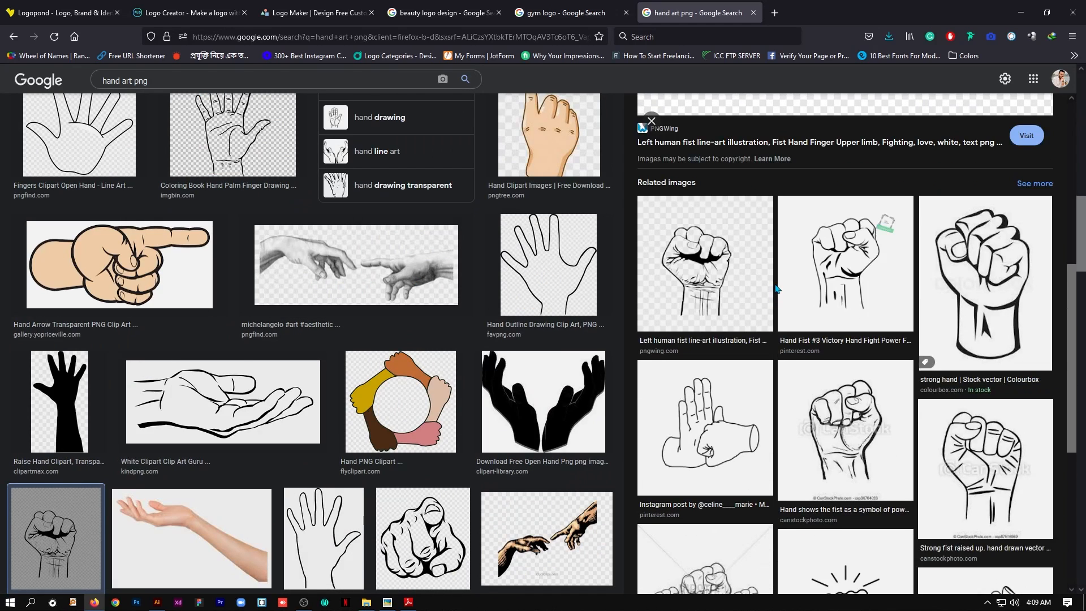
{"action": "scroll", "coordinate": [781, 290], "scroll_direction": "down", "scroll_amount": 5}
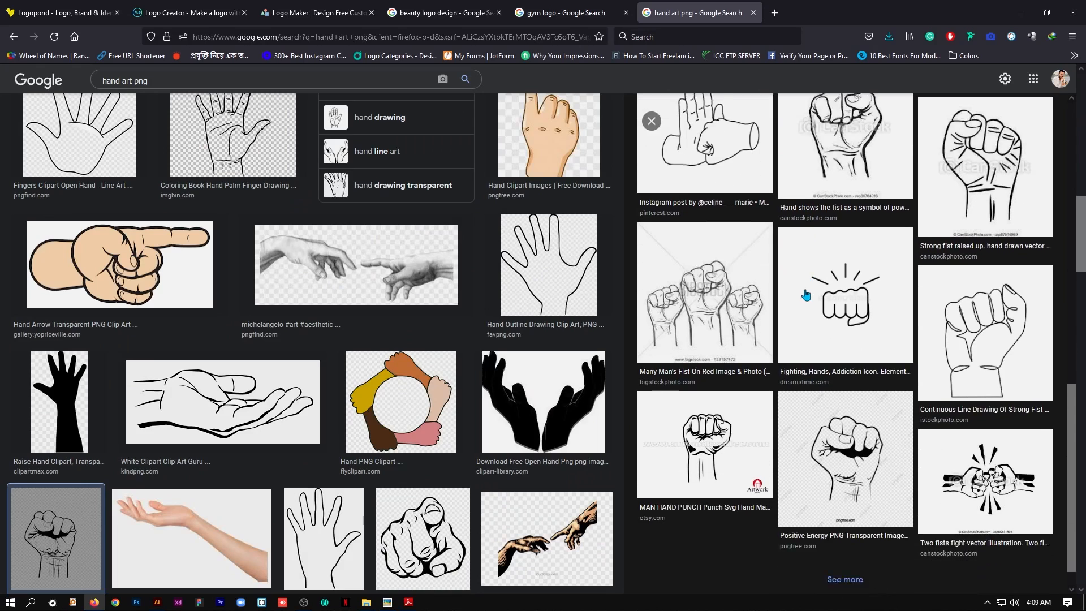
{"action": "scroll", "coordinate": [805, 294], "scroll_direction": "down", "scroll_amount": 7}
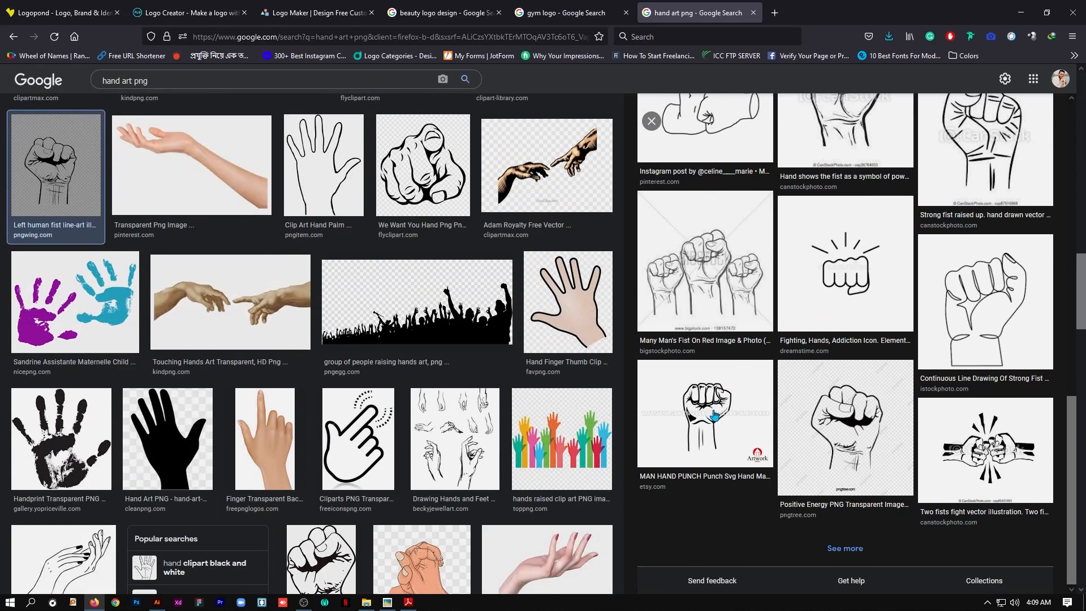
Look further through the hand image results for a suitable clenched-fist drawing
{"action": "scroll", "coordinate": [564, 357], "scroll_direction": "down", "scroll_amount": 15}
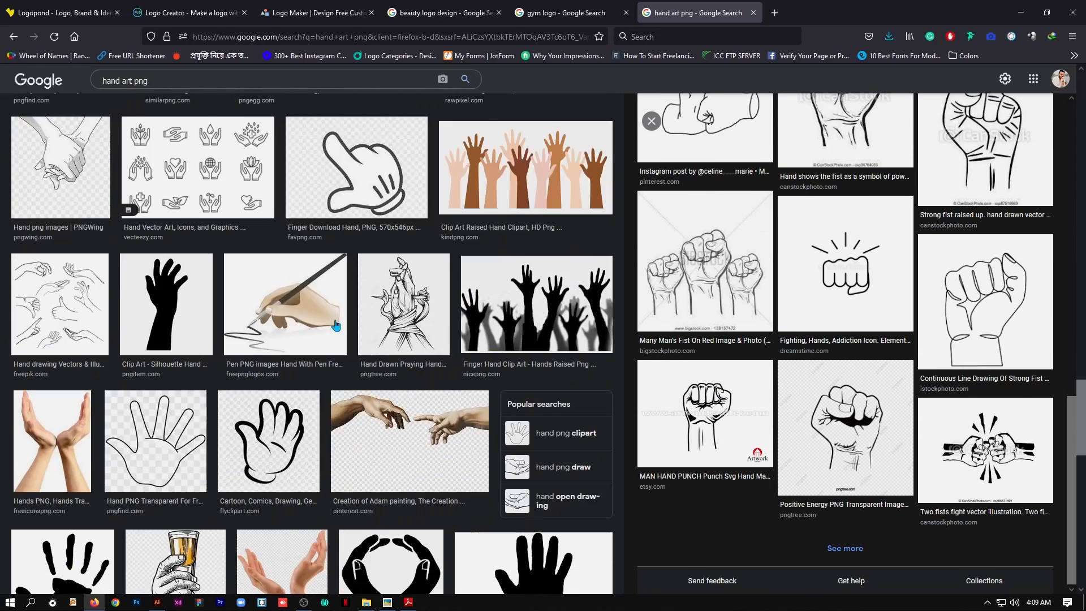
{"action": "scroll", "coordinate": [336, 323], "scroll_direction": "down", "scroll_amount": 15}
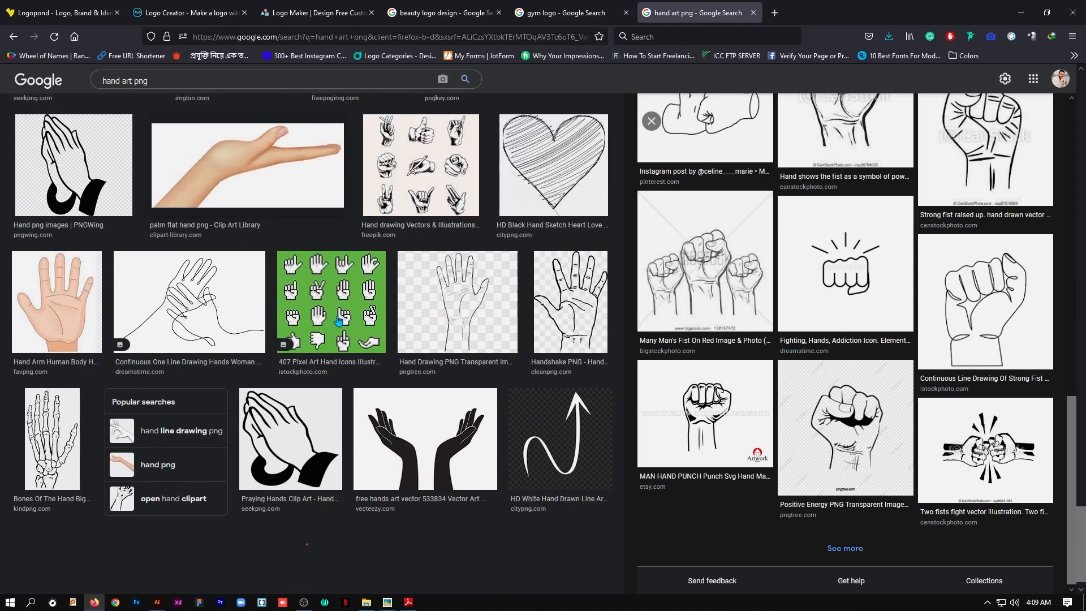
{"action": "scroll", "coordinate": [337, 320], "scroll_direction": "down", "scroll_amount": 7}
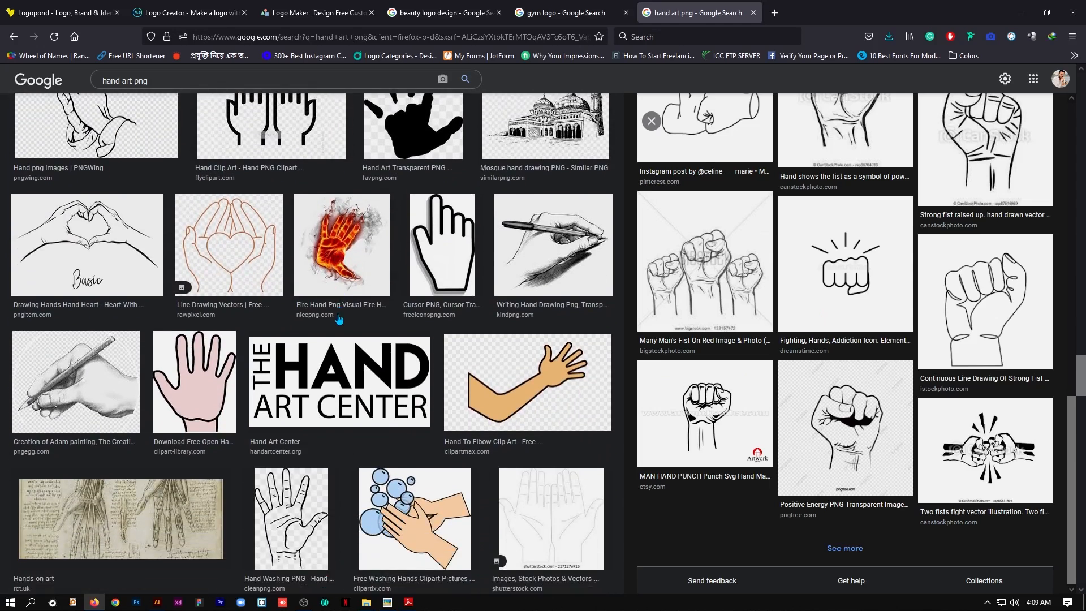
{"action": "scroll", "coordinate": [334, 324], "scroll_direction": "down", "scroll_amount": 15}
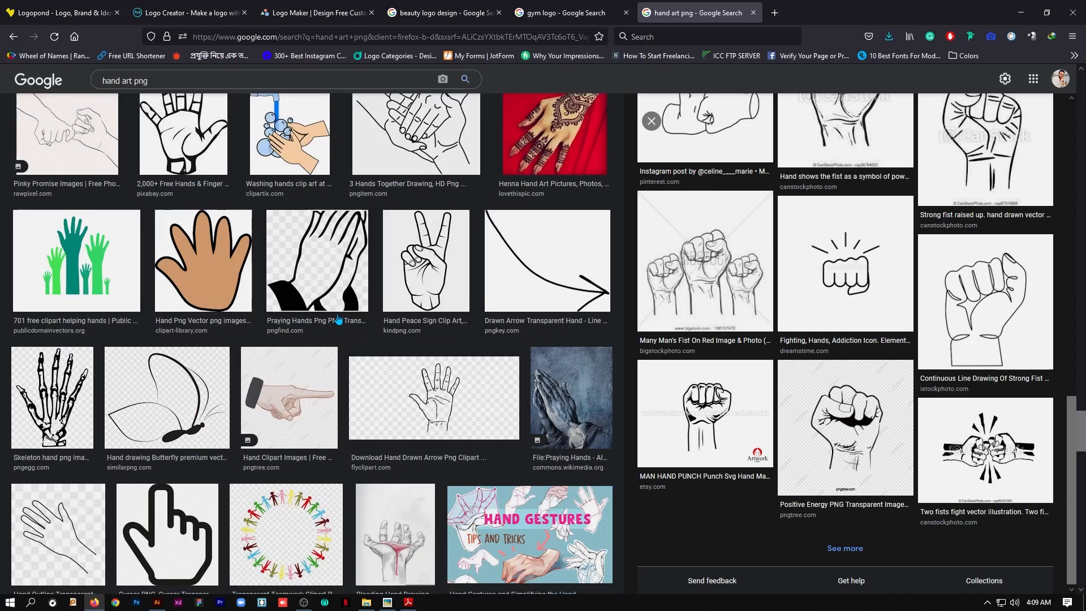
{"action": "scroll", "coordinate": [338, 320], "scroll_direction": "down", "scroll_amount": 12}
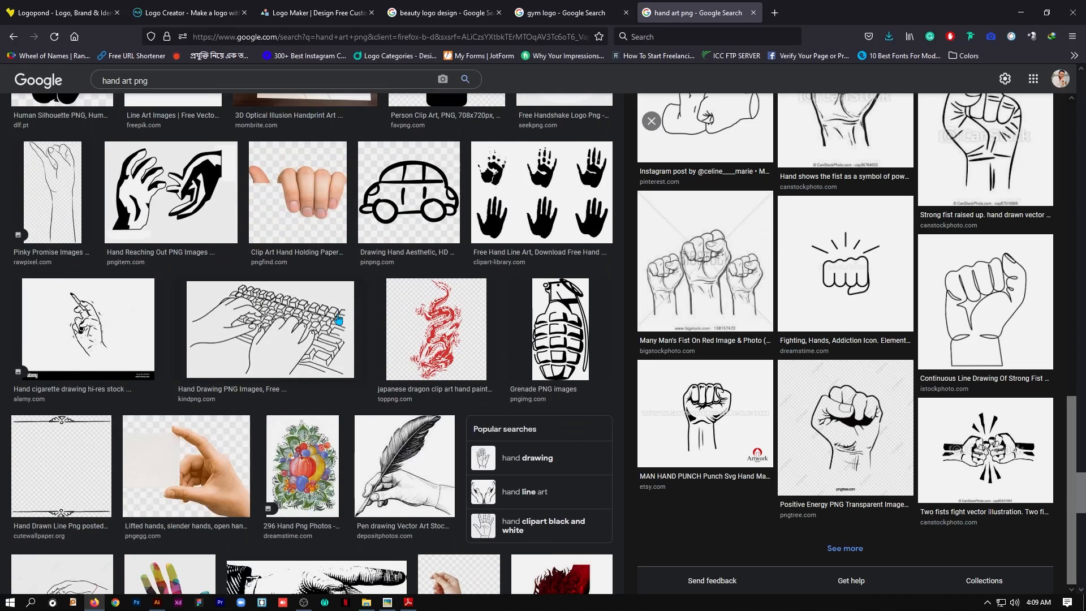
{"action": "scroll", "coordinate": [338, 319], "scroll_direction": "down", "scroll_amount": 15}
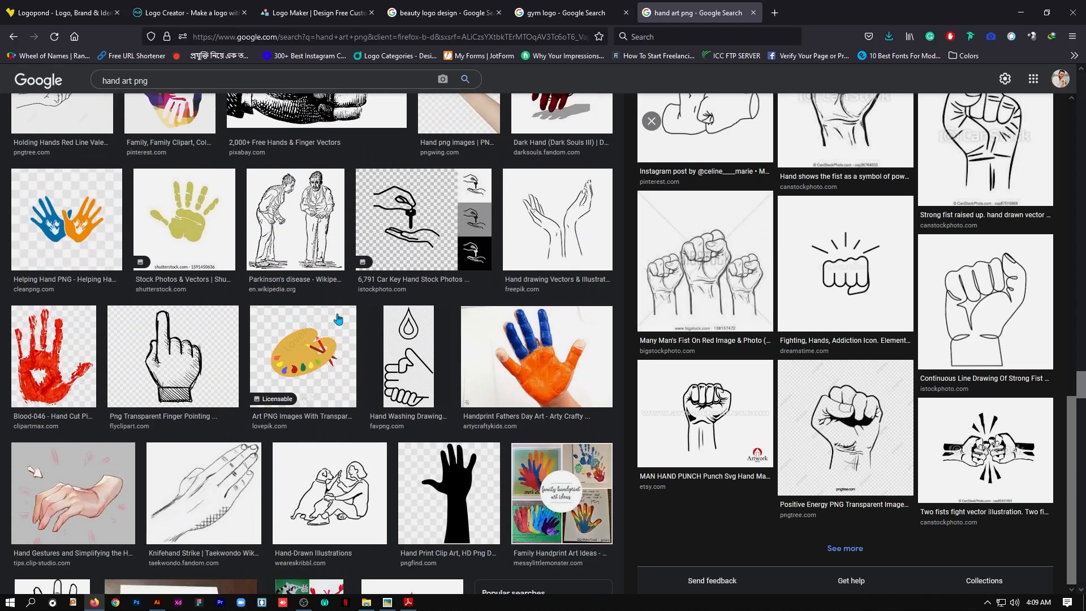
{"action": "scroll", "coordinate": [338, 319], "scroll_direction": "down", "scroll_amount": 7}
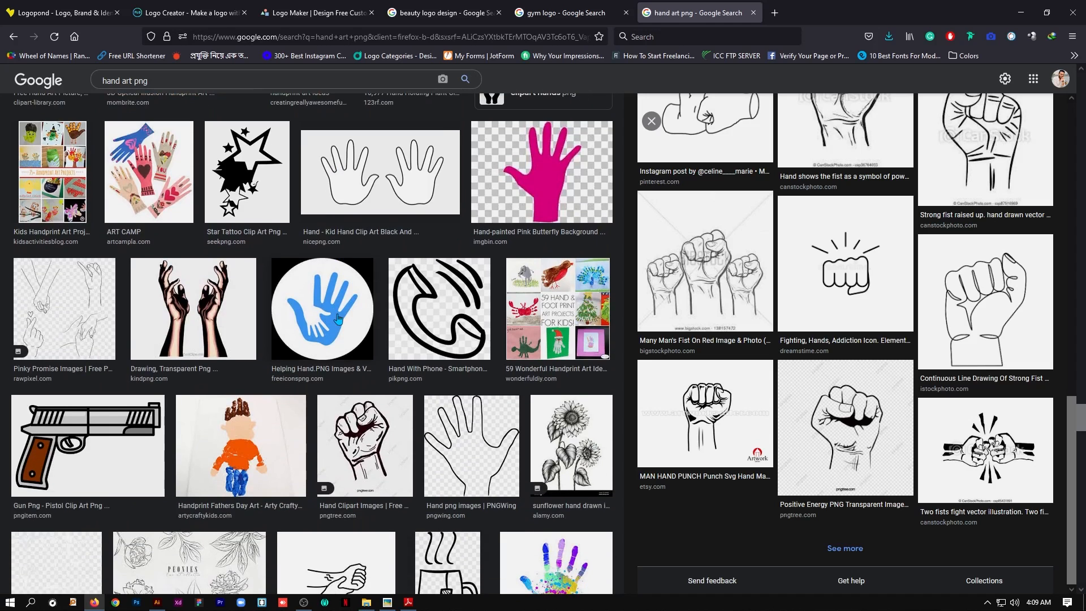
{"action": "scroll", "coordinate": [338, 319], "scroll_direction": "down", "scroll_amount": 4}
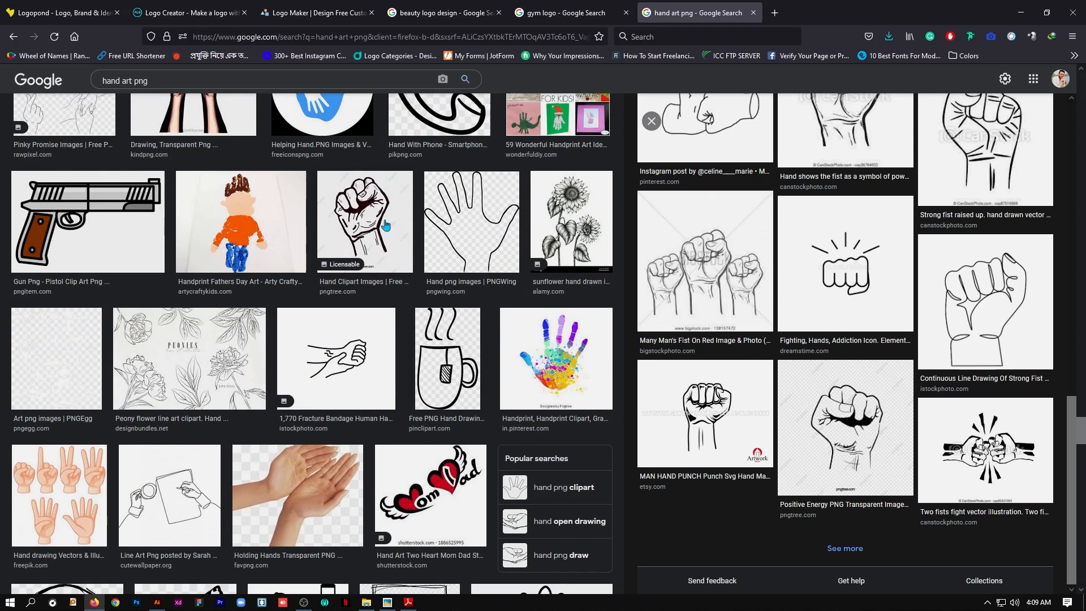
Open the clenched-fist clipart from pngtree.com, preview the related Crushpixel raised-fist illustration and copy that image
{"action": "left_click", "coordinate": [353, 243]}
{"action": "scroll", "coordinate": [797, 284], "scroll_direction": "down", "scroll_amount": 5}
{"action": "scroll", "coordinate": [797, 284], "scroll_direction": "down", "scroll_amount": 6}
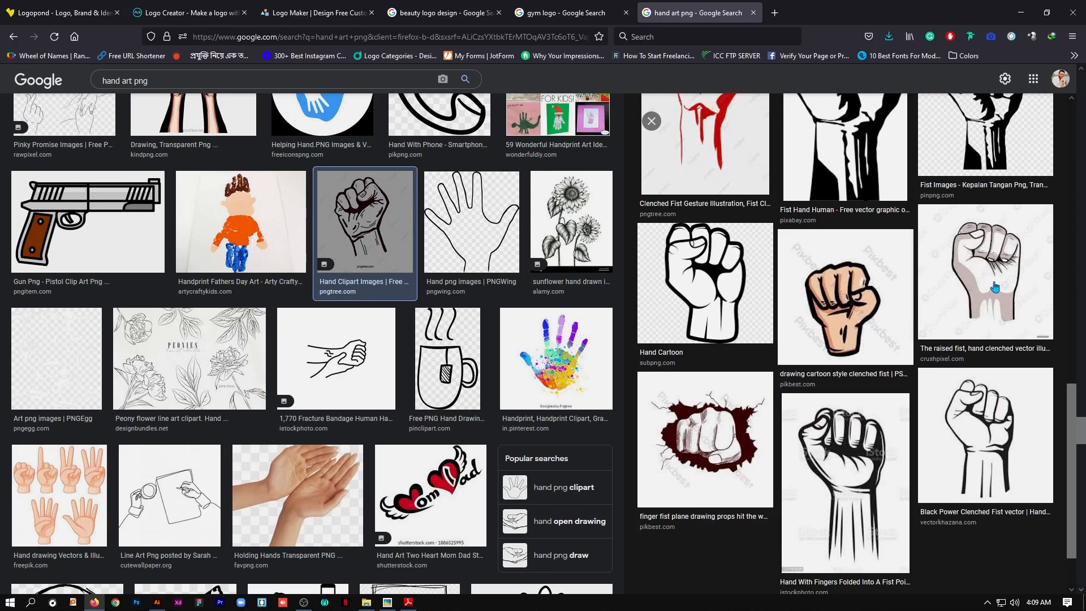
{"action": "left_click", "coordinate": [984, 368]}
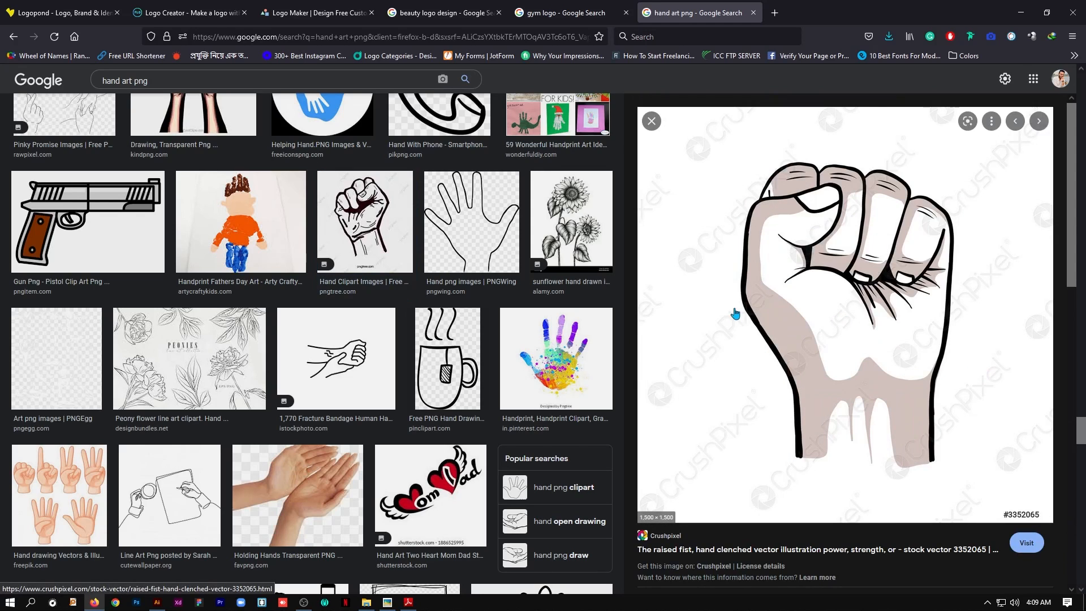
{"action": "right_click", "coordinate": [786, 286]}
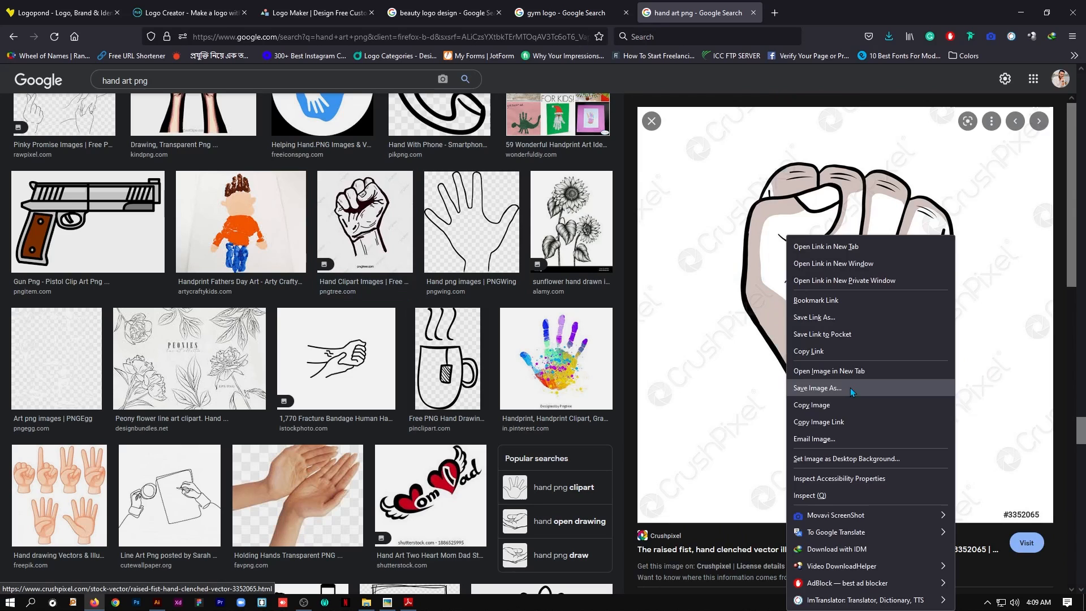
{"action": "left_click", "coordinate": [842, 400]}
Switch to Illustrator, paste the raised-fist image and place it on the empty canvas to the left of the dumbbell halves
{"action": "left_click", "coordinate": [158, 603]}
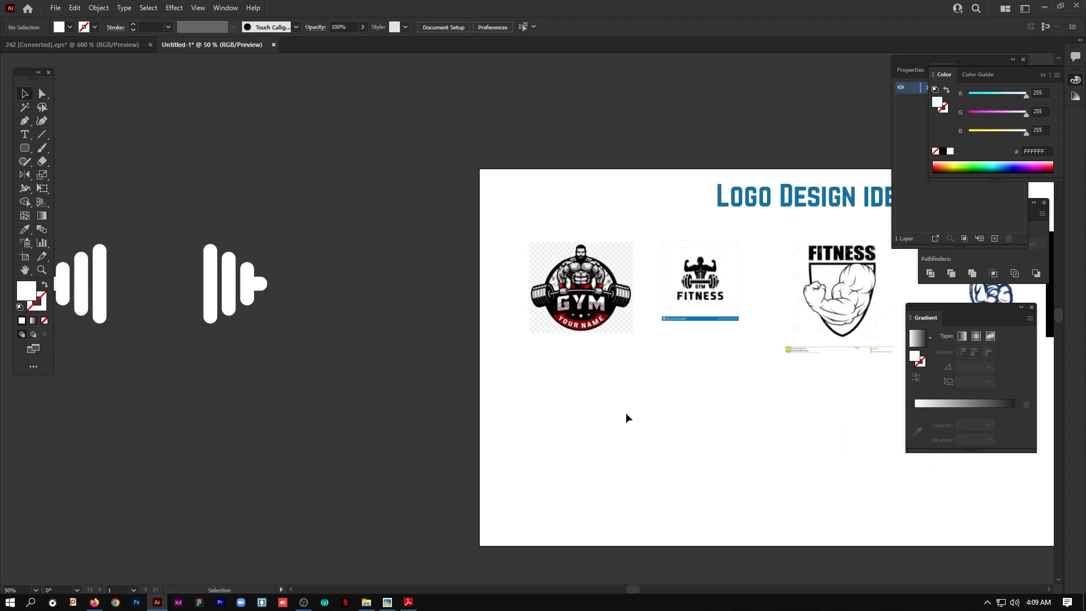
{"action": "scroll", "coordinate": [625, 417], "scroll_direction": "down", "scroll_amount": 3}
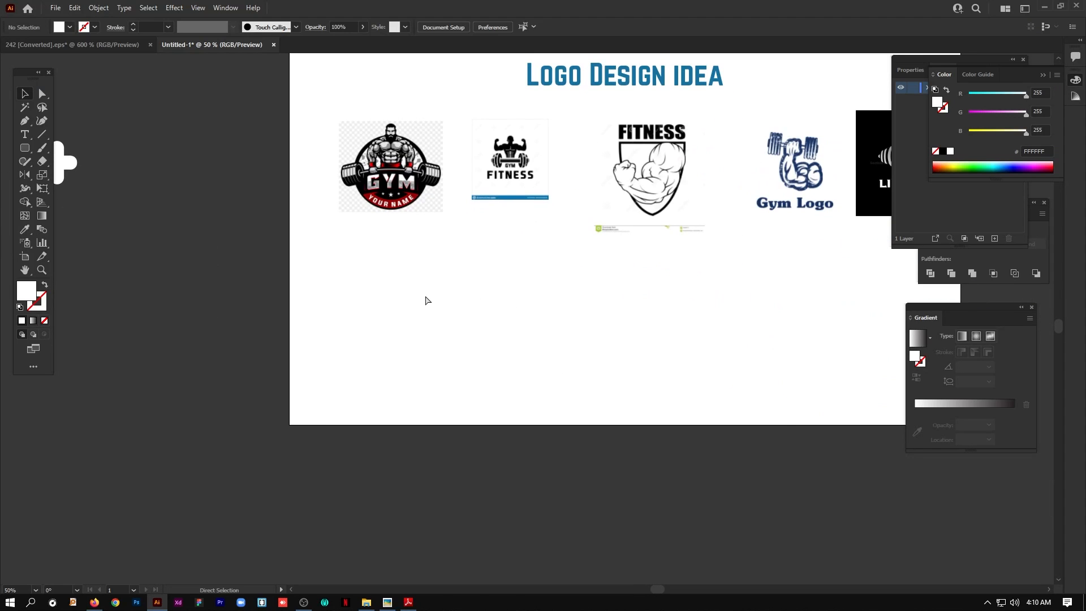
{"action": "key", "text": "ctrl+v"}
{"action": "left_click_drag", "start_coordinate": [467, 294], "coordinate": [523, 345]}
{"action": "left_click_drag", "start_coordinate": [845, 107], "coordinate": [726, 227]}
{"action": "left_click_drag", "start_coordinate": [591, 360], "coordinate": [471, 371]}
{"action": "left_click_drag", "start_coordinate": [484, 353], "coordinate": [189, 434]}
{"action": "left_click_drag", "start_coordinate": [198, 430], "coordinate": [385, 249]}
{"action": "left_click_drag", "start_coordinate": [450, 255], "coordinate": [396, 327]}
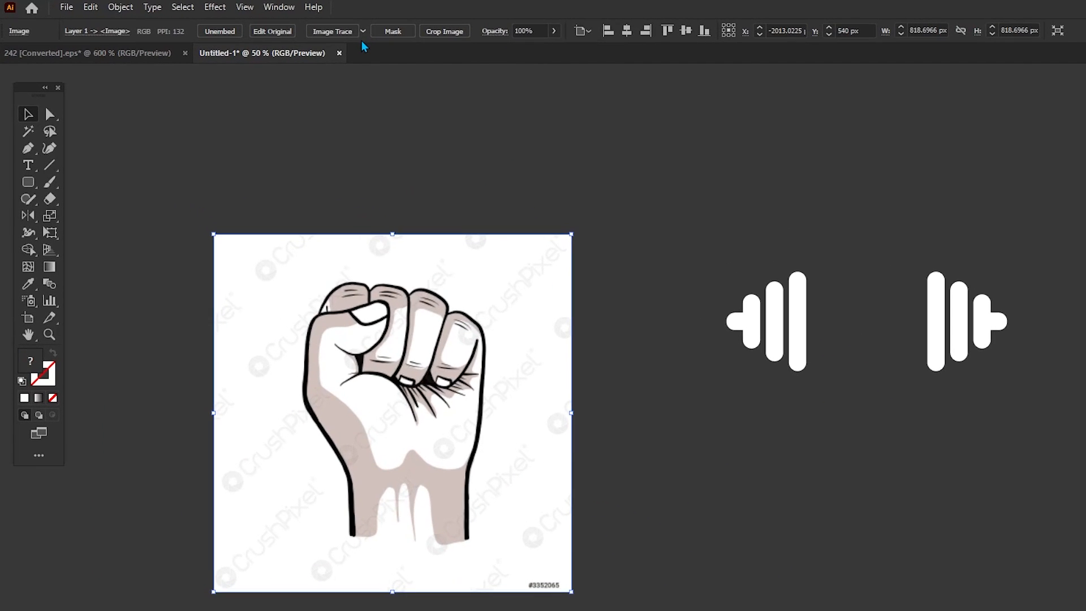
Trace the fist image with the High Fidelity Photo preset and expand the tracing into vector paths
{"action": "left_click", "coordinate": [362, 31]}
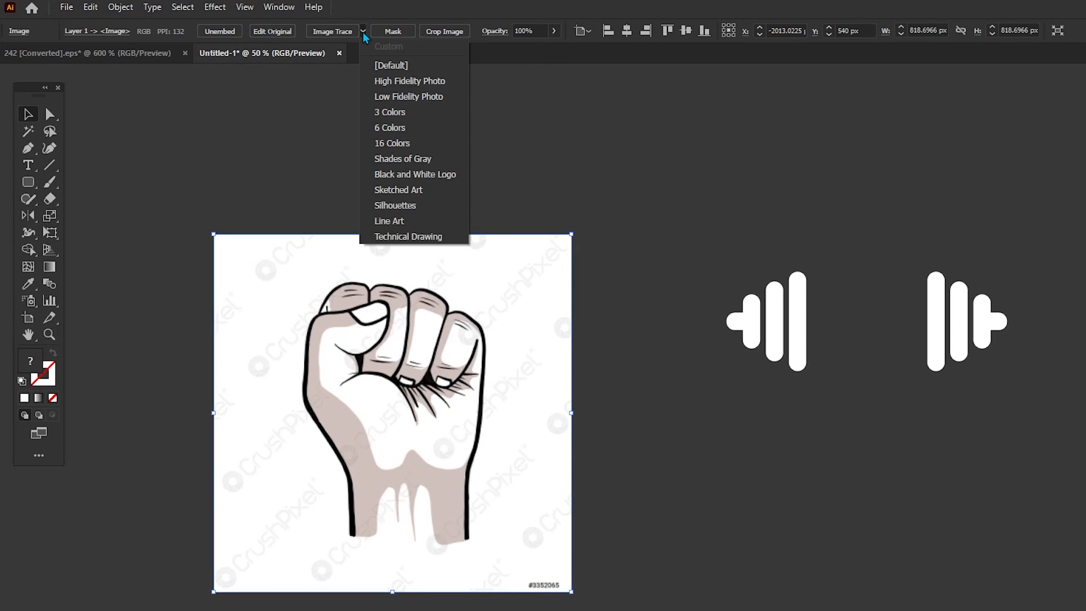
{"action": "left_click", "coordinate": [390, 86]}
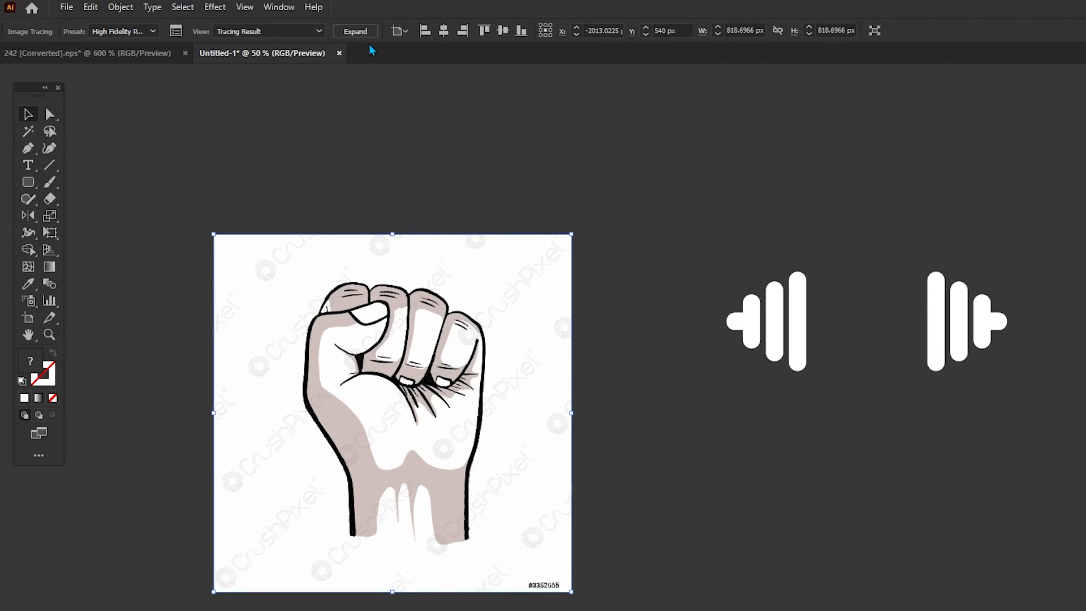
{"action": "left_click", "coordinate": [355, 31]}
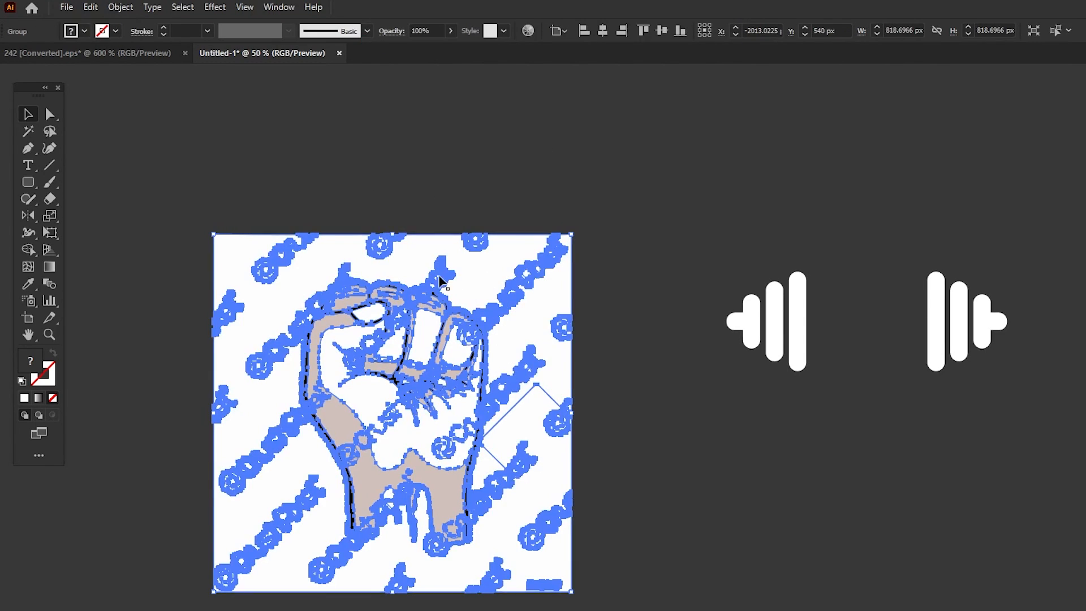
Ungroup the expanded fist tracing into separate paths and deselect it
{"action": "right_click", "coordinate": [328, 253]}
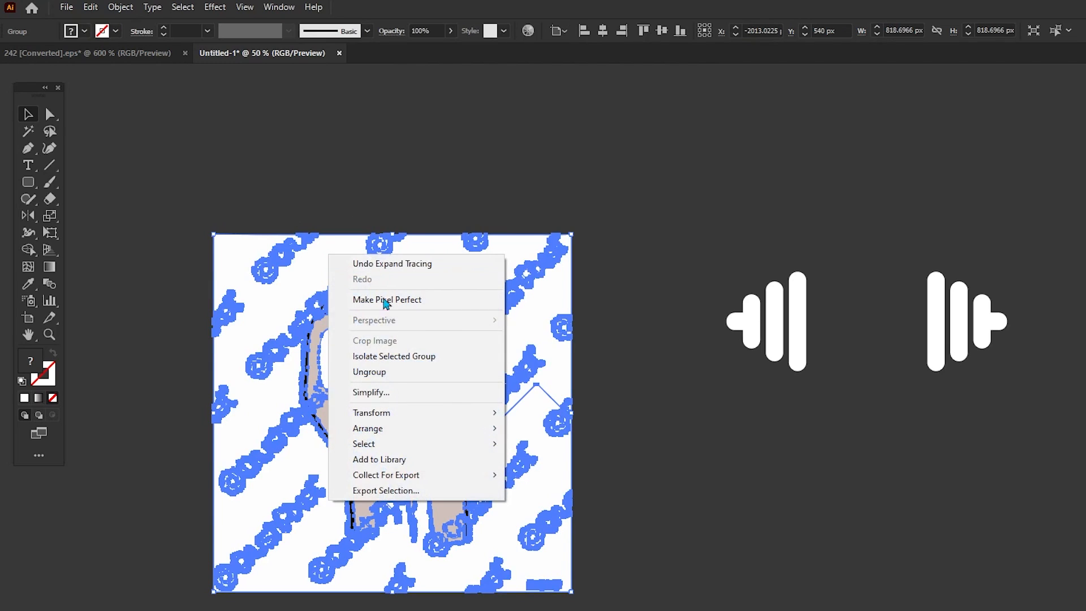
{"action": "left_click", "coordinate": [389, 373]}
{"action": "right_click", "coordinate": [387, 279]}
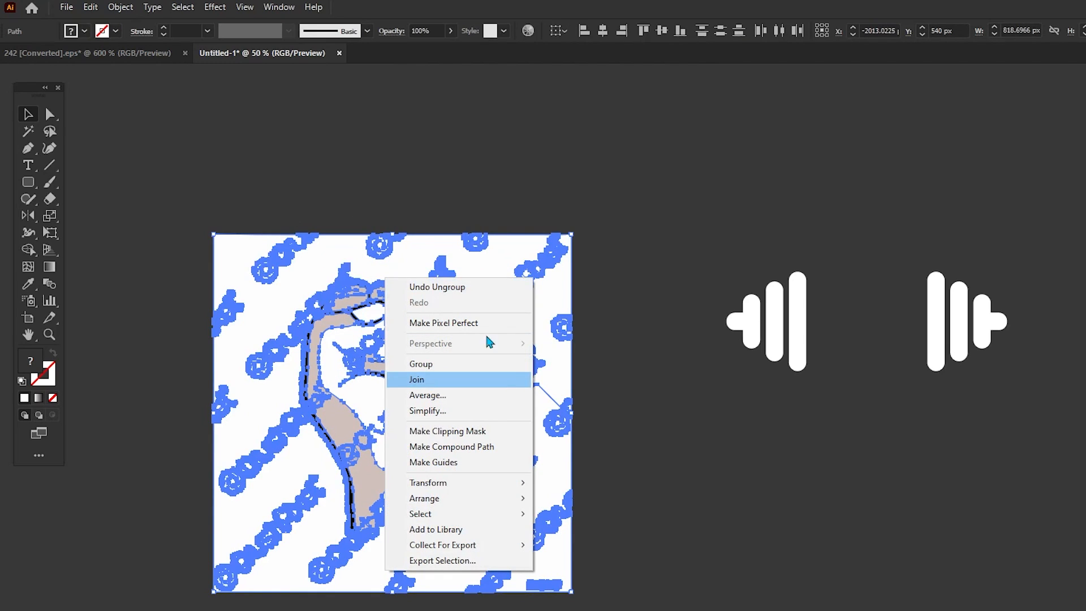
{"action": "left_click", "coordinate": [441, 380]}
{"action": "left_click", "coordinate": [616, 196]}
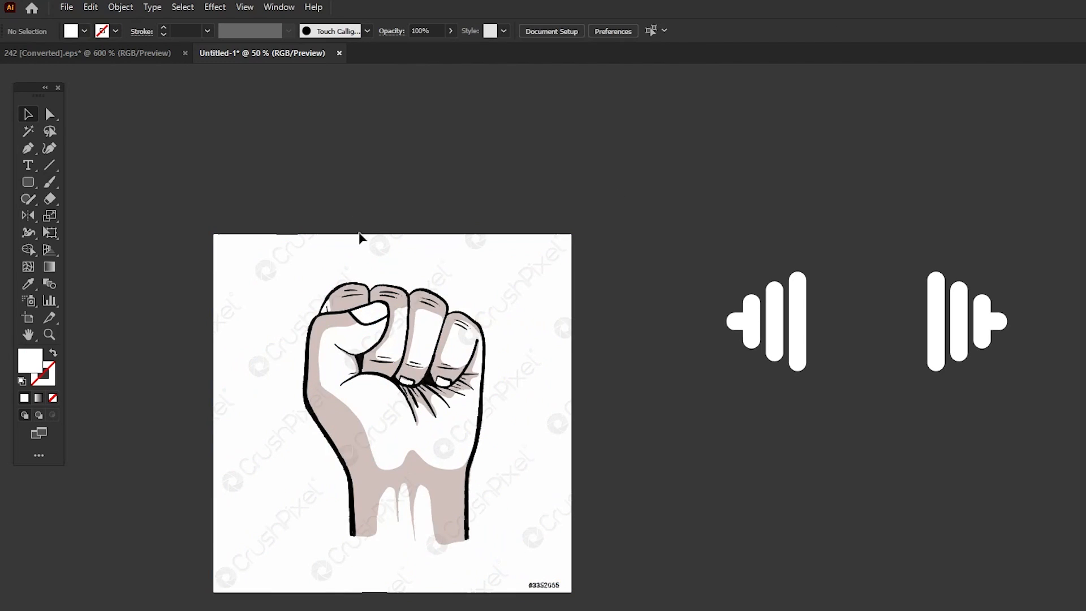
Try to delete the light-coloured areas by Magic Wand from the fist's white background, and undo the deletion
{"action": "left_click", "coordinate": [28, 134]}
{"action": "left_click", "coordinate": [261, 266]}
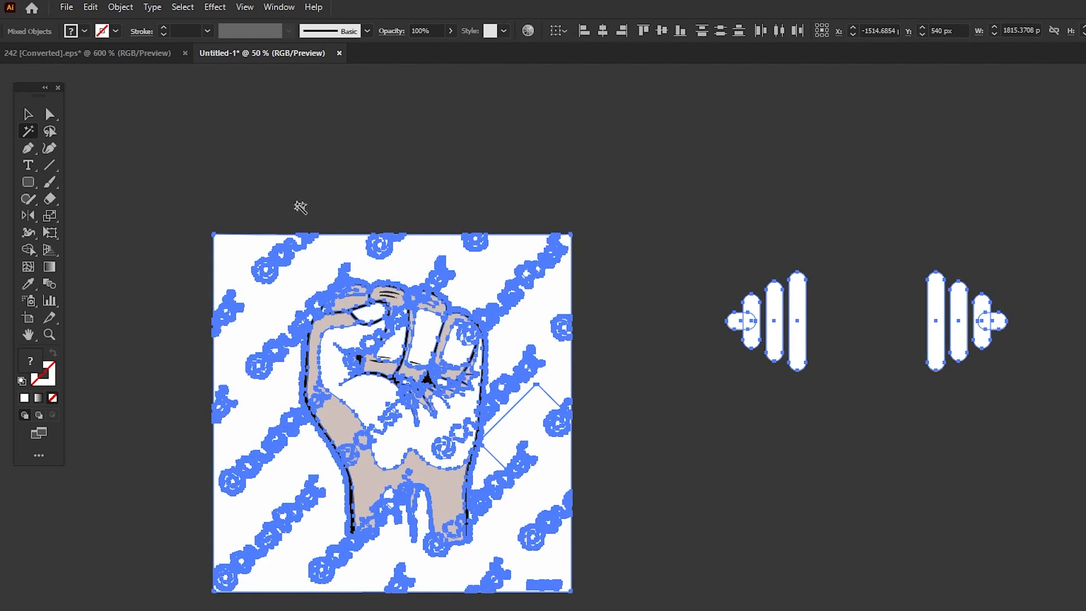
{"action": "key", "text": "Delete"}
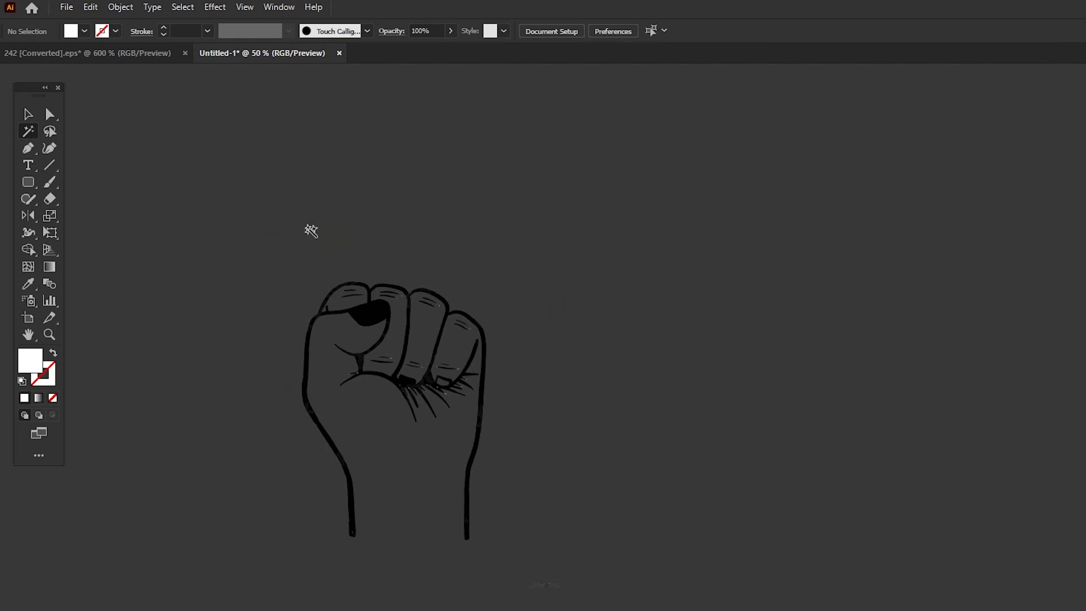
{"action": "key", "text": "ctrl+z"}
{"action": "left_click", "coordinate": [588, 172]}
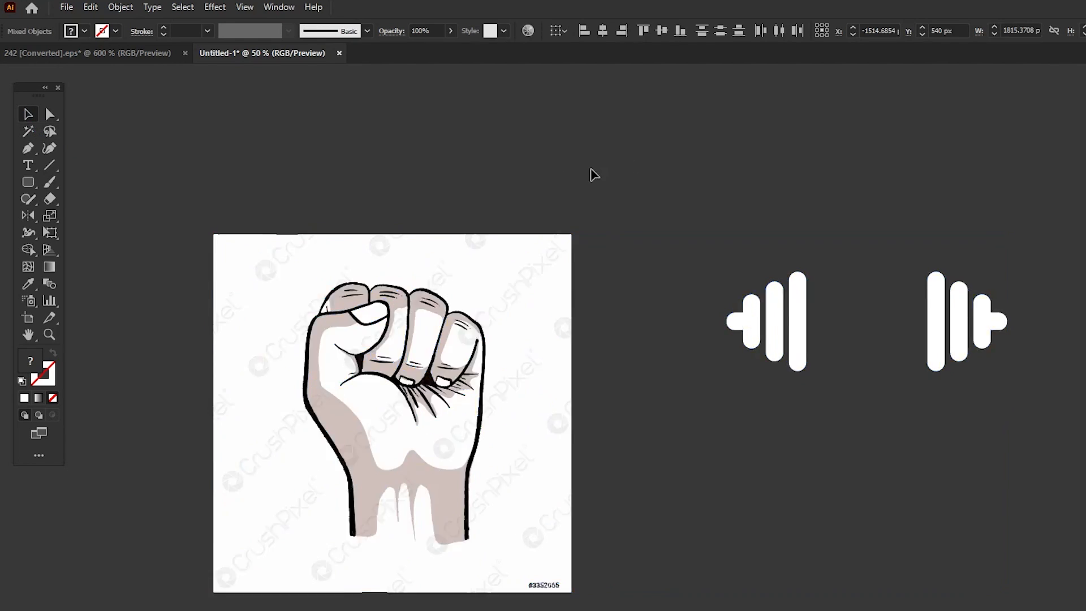
Lock both dumbbell halves and delete the fist tracing's white background and light fills by Magic Wand selection
{"action": "left_click_drag", "start_coordinate": [1040, 458], "coordinate": [1039, 459]}
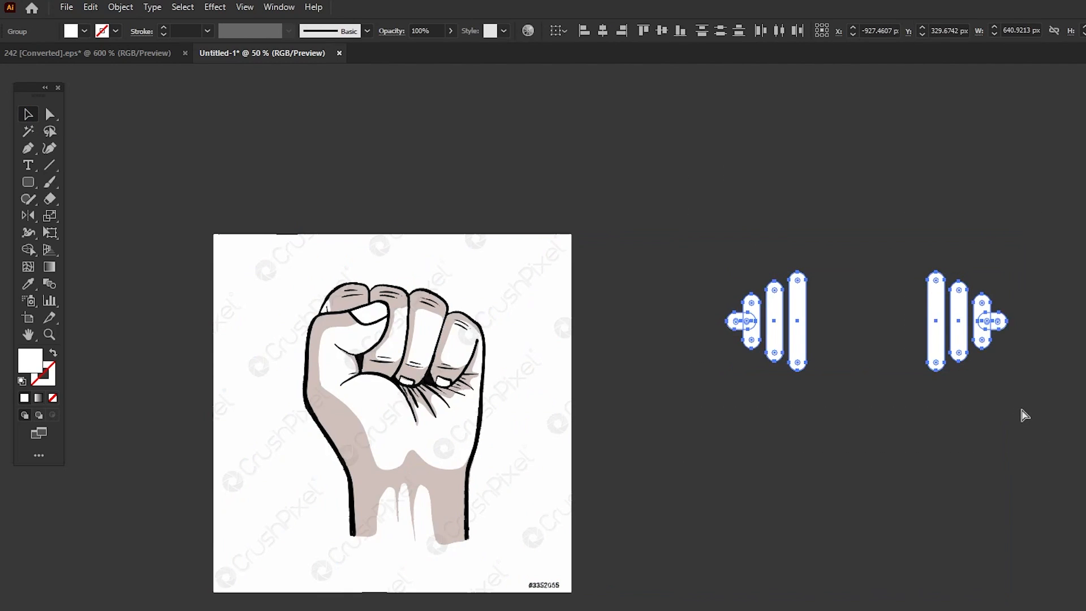
{"action": "key", "text": "ctrl+2"}
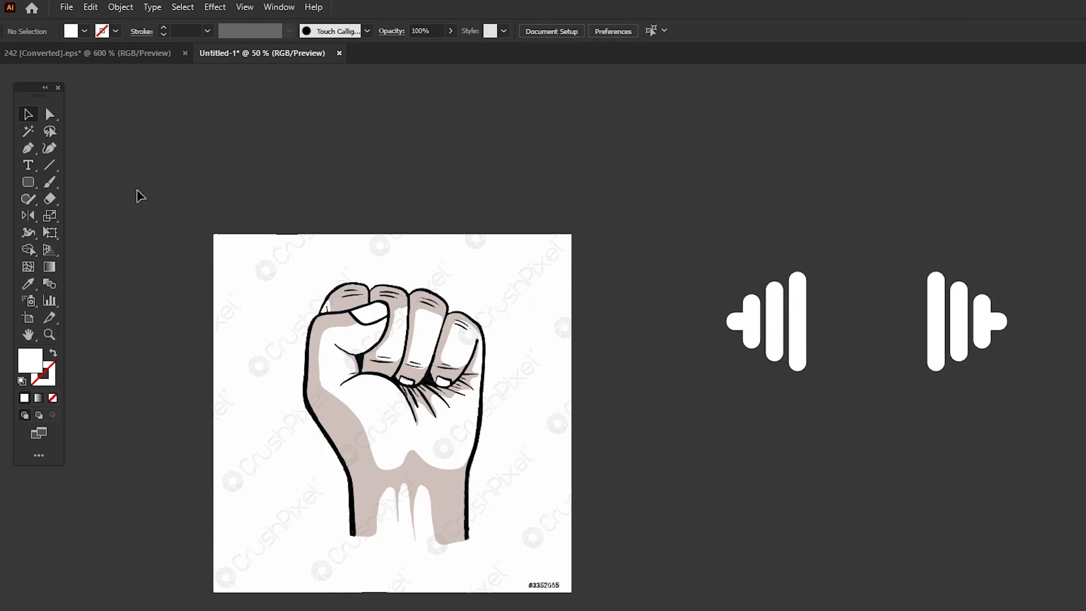
{"action": "key", "text": "y"}
{"action": "left_click", "coordinate": [249, 274]}
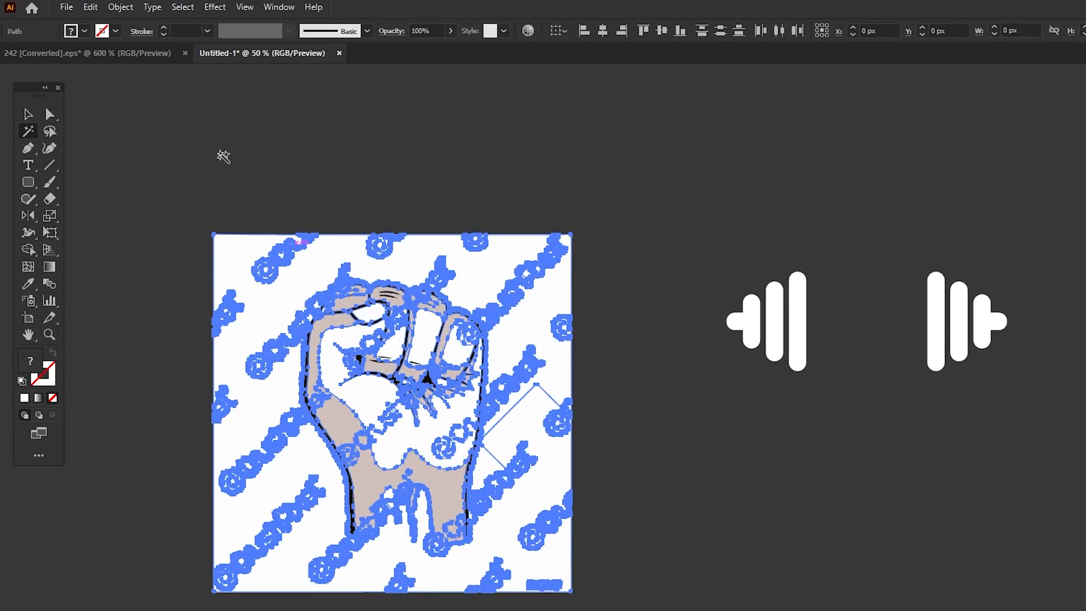
{"action": "left_click", "coordinate": [37, 115]}
{"action": "key", "text": "Delete"}
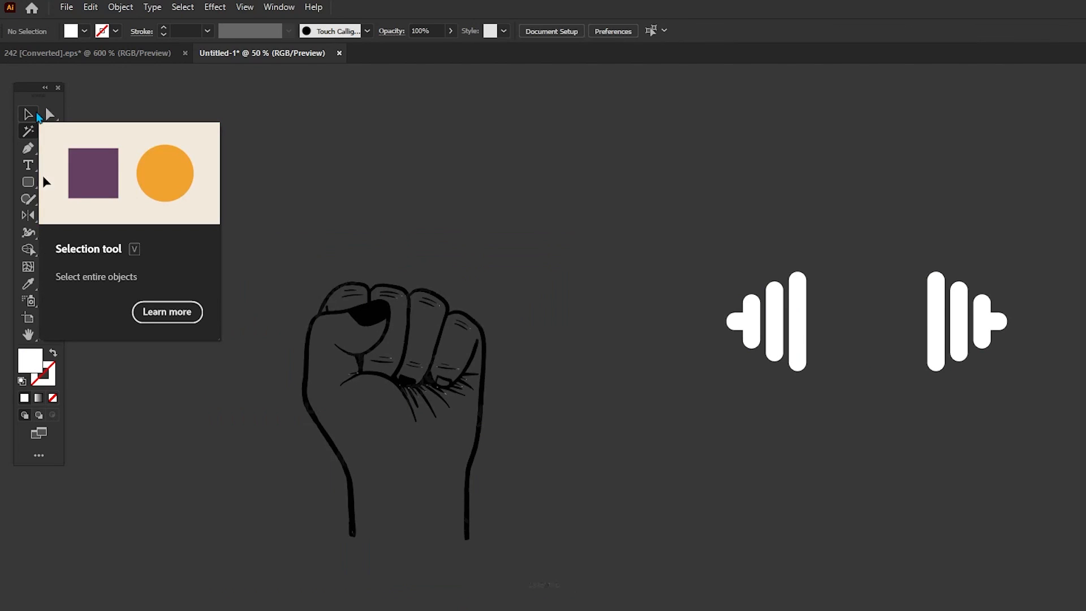
Try moving the solid black thumbnail shape upward out of the fist, and undo the move
{"action": "left_click", "coordinate": [368, 323]}
{"action": "left_click_drag", "start_coordinate": [368, 322], "coordinate": [383, 266]}
{"action": "key", "text": "ctrl+z"}
Delete the leftover watermark number below the fist and select all of the fist's outline paths
{"action": "left_click", "coordinate": [518, 225]}
{"action": "left_click_drag", "start_coordinate": [249, 229], "coordinate": [515, 519]}
{"action": "left_click", "coordinate": [596, 553]}
{"action": "left_click", "coordinate": [543, 585]}
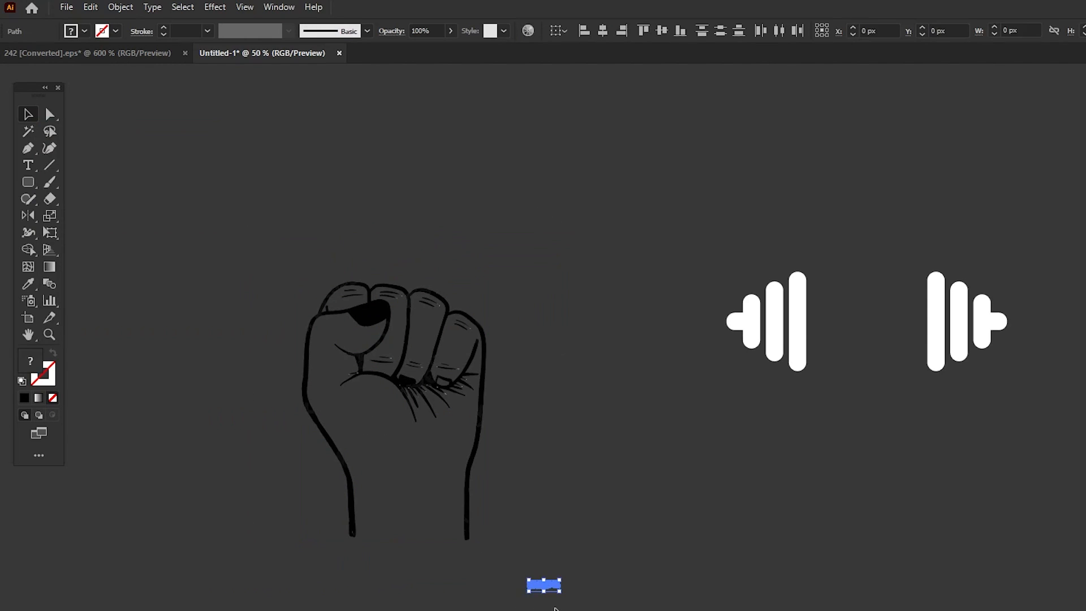
{"action": "key", "text": "Delete"}
{"action": "left_click_drag", "start_coordinate": [514, 268], "coordinate": [254, 545]}
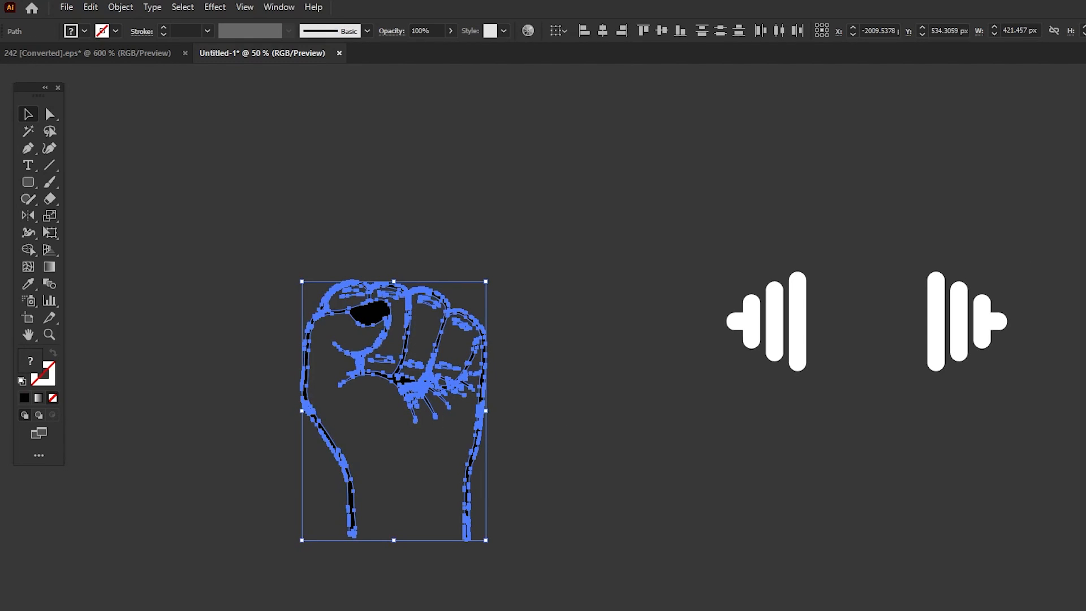
Unite the selected fist outline paths with Pathfinder
{"action": "key", "text": "ctrl+shift+F9"}
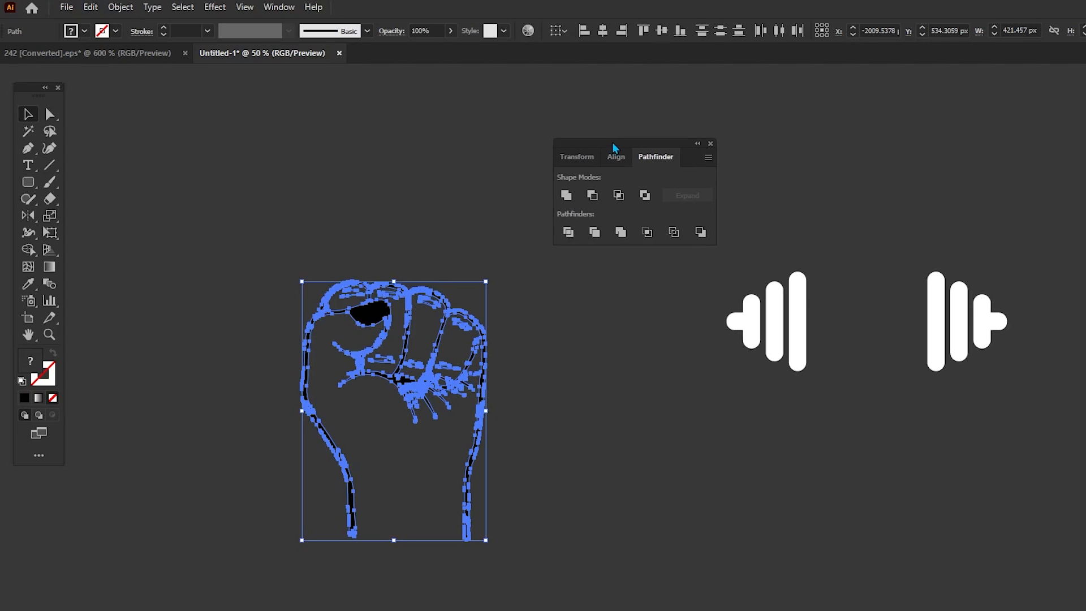
{"action": "left_click", "coordinate": [565, 192]}
{"action": "left_click_drag", "start_coordinate": [646, 137], "coordinate": [1005, 94]}
{"action": "left_click", "coordinate": [649, 189]}
{"action": "left_click", "coordinate": [426, 310]}
{"action": "left_click", "coordinate": [542, 236]}
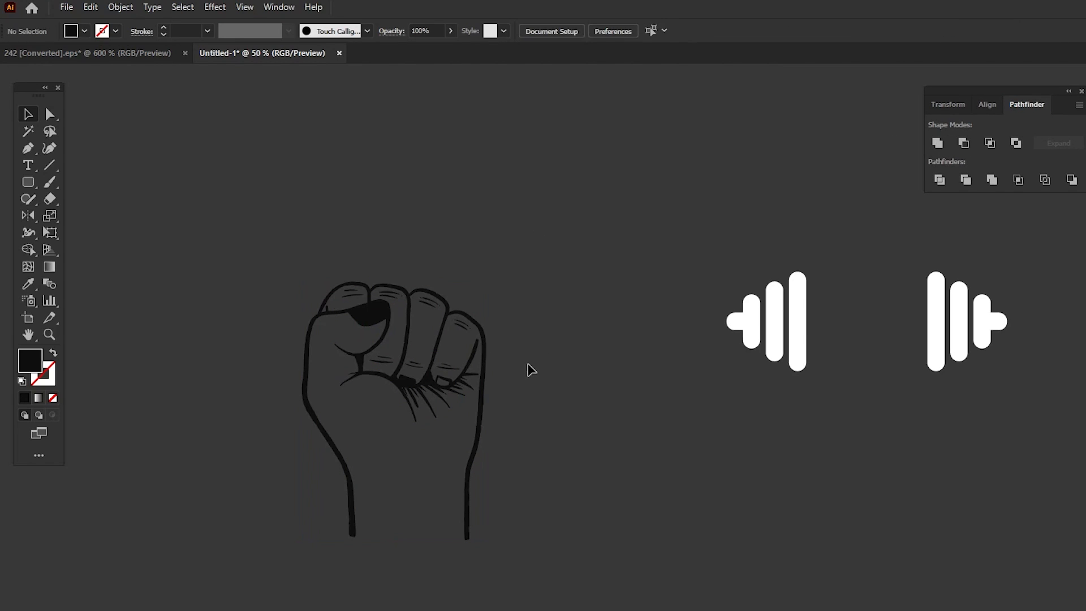
Move the fist group closer to the dumbbell, below and to the left of its left half
{"action": "left_click", "coordinate": [393, 335]}
{"action": "scroll", "coordinate": [477, 342], "scroll_direction": "right", "scroll_amount": 5}
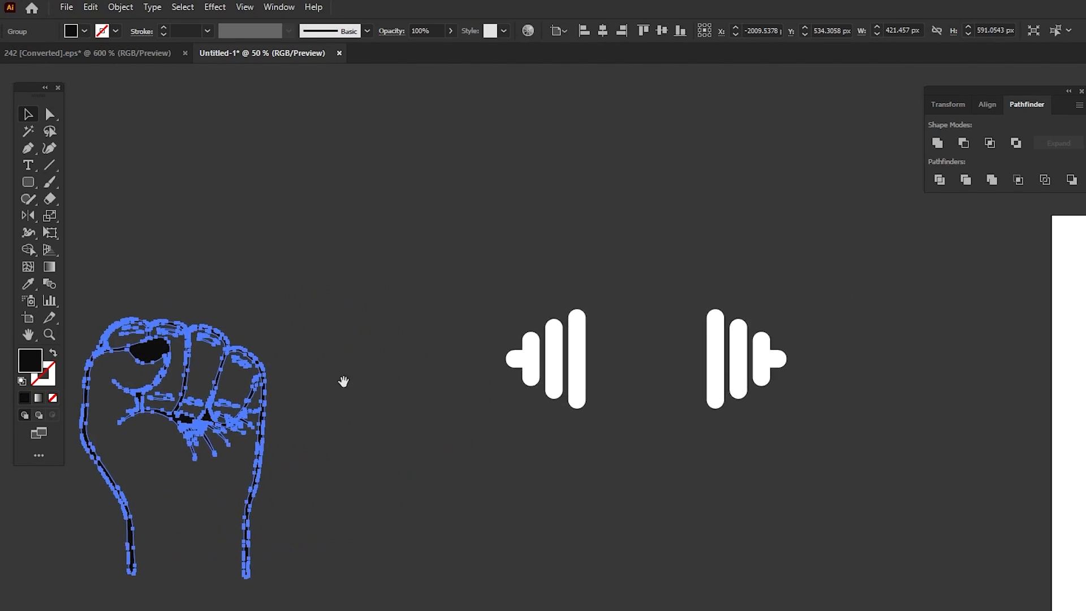
{"action": "left_click_drag", "start_coordinate": [149, 368], "coordinate": [623, 490]}
{"action": "left_click", "coordinate": [601, 269]}
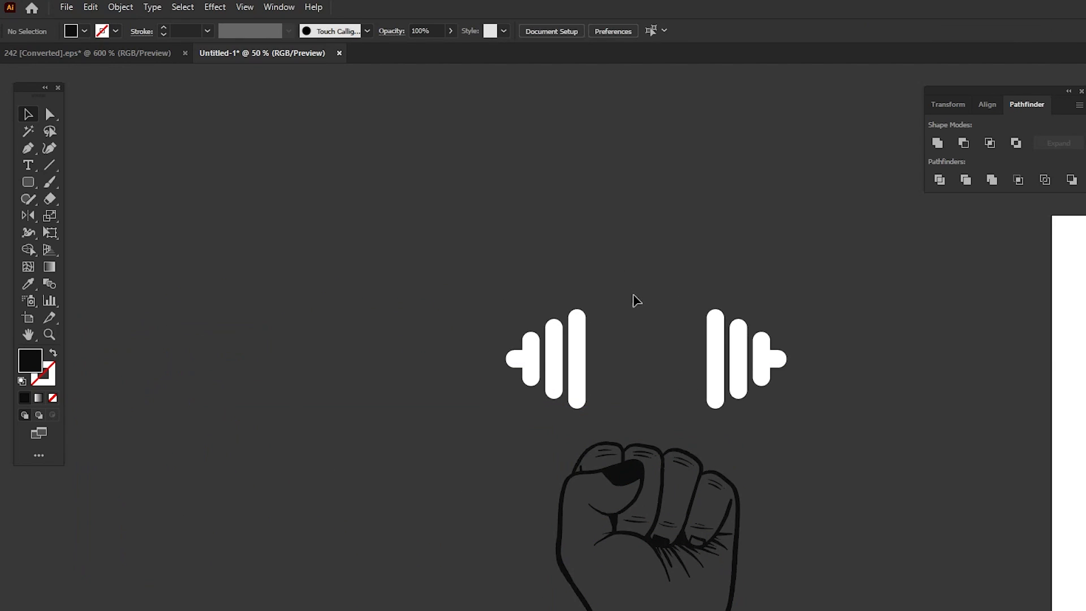
{"action": "left_click_drag", "start_coordinate": [586, 388], "coordinate": [588, 390]}
{"action": "left_click", "coordinate": [771, 263]}
{"action": "left_click_drag", "start_coordinate": [633, 492], "coordinate": [413, 462]}
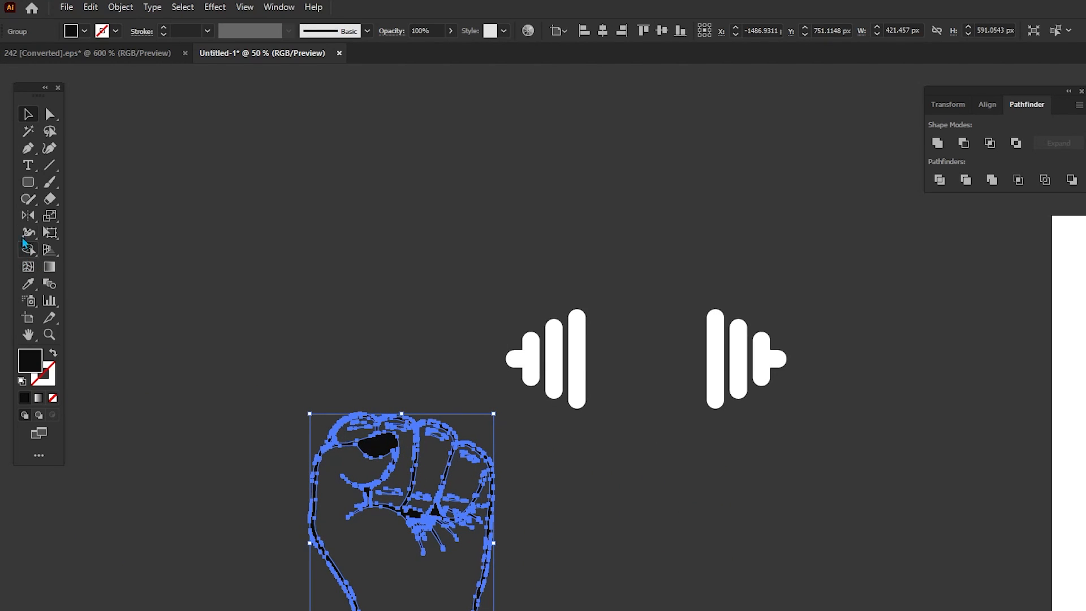
Reflect the fist across the vertical axis and move it up beside the dumbbell's left half
{"action": "left_click_drag", "start_coordinate": [27, 218], "coordinate": [32, 222]}
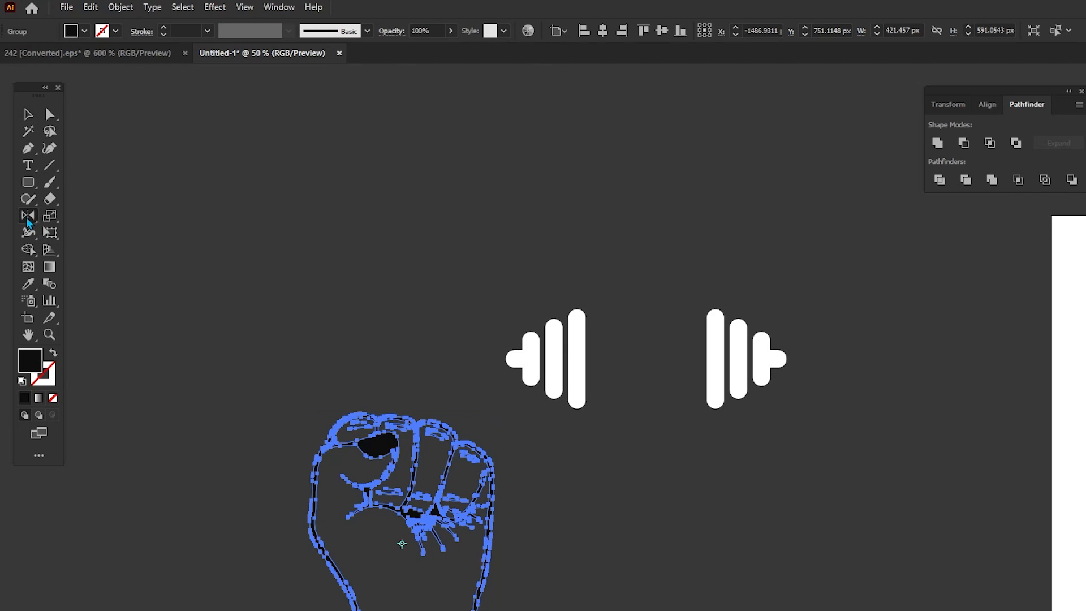
{"action": "double_click", "coordinate": [26, 217]}
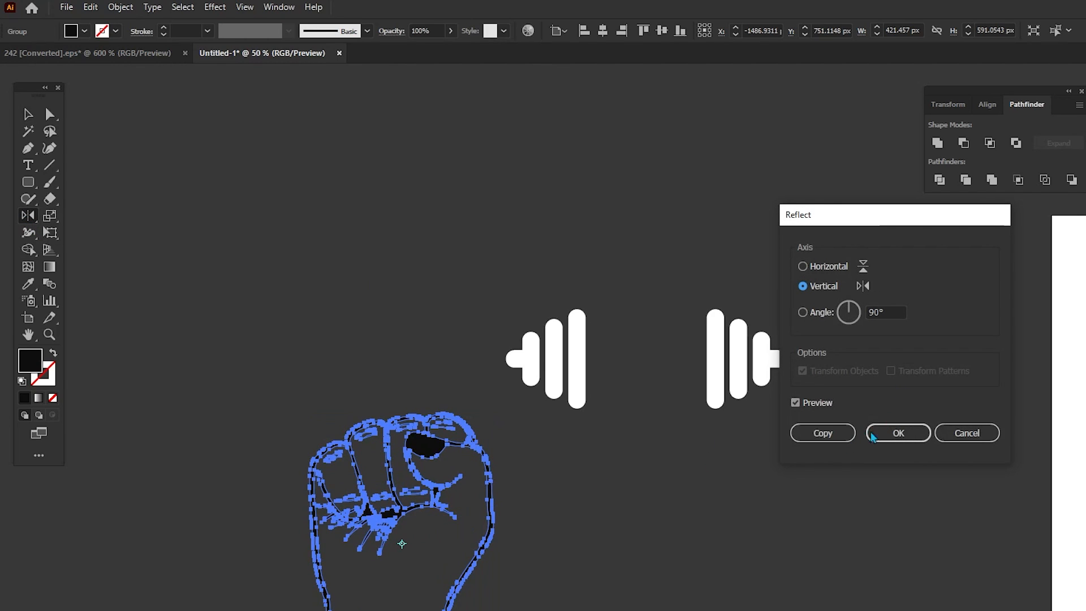
{"action": "left_click", "coordinate": [887, 433]}
{"action": "left_click", "coordinate": [28, 115]}
{"action": "left_click_drag", "start_coordinate": [412, 416], "coordinate": [385, 335]}
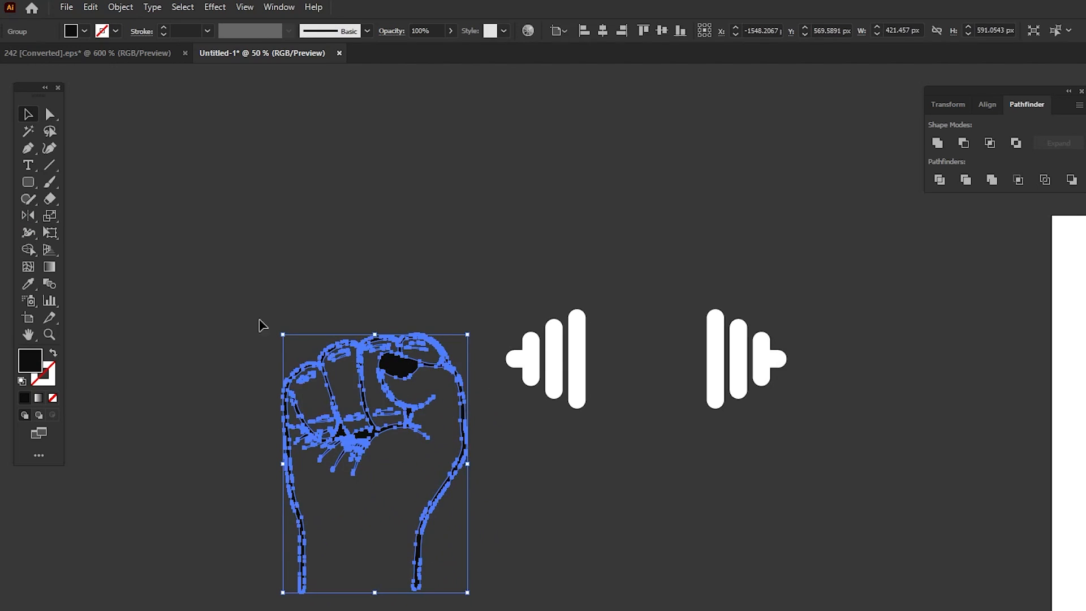
Set the fist outline's fill to white, ffffff
{"action": "double_click", "coordinate": [35, 360]}
{"action": "type", "text": "ffffff"}
{"action": "left_click", "coordinate": [818, 287]}
{"action": "left_click", "coordinate": [728, 269]}
Scale the fist down to about 239 × 335 px and place it between the two dumbbell halves
{"action": "left_click_drag", "start_coordinate": [397, 371], "coordinate": [670, 416]}
{"action": "left_click_drag", "start_coordinate": [742, 381], "coordinate": [677, 343]}
{"action": "left_click", "coordinate": [684, 390]}
{"action": "left_click_drag", "start_coordinate": [666, 307], "coordinate": [667, 339]}
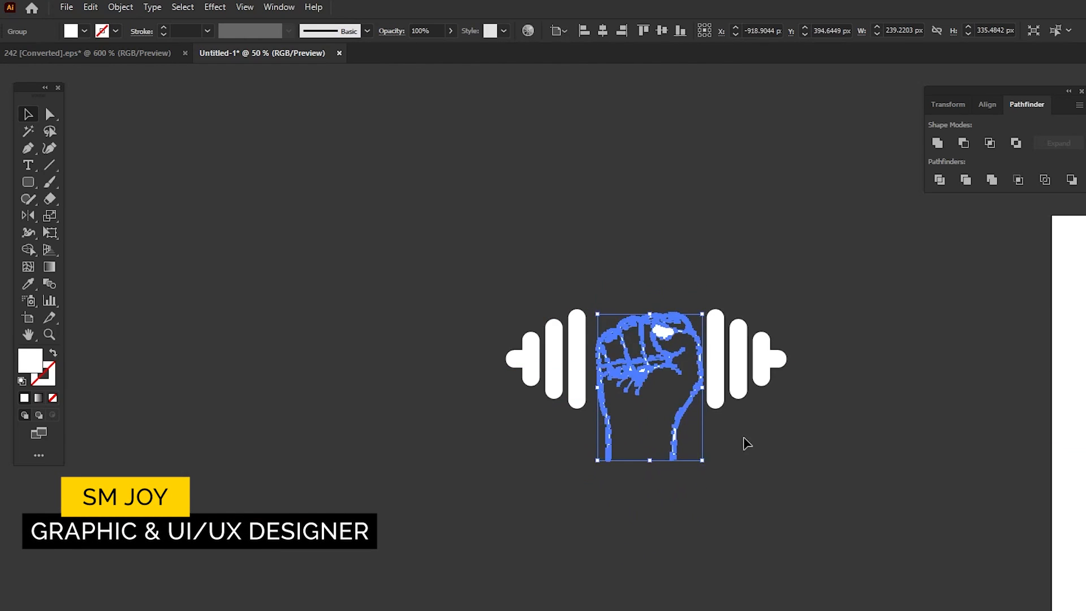
{"action": "left_click", "coordinate": [799, 436]}
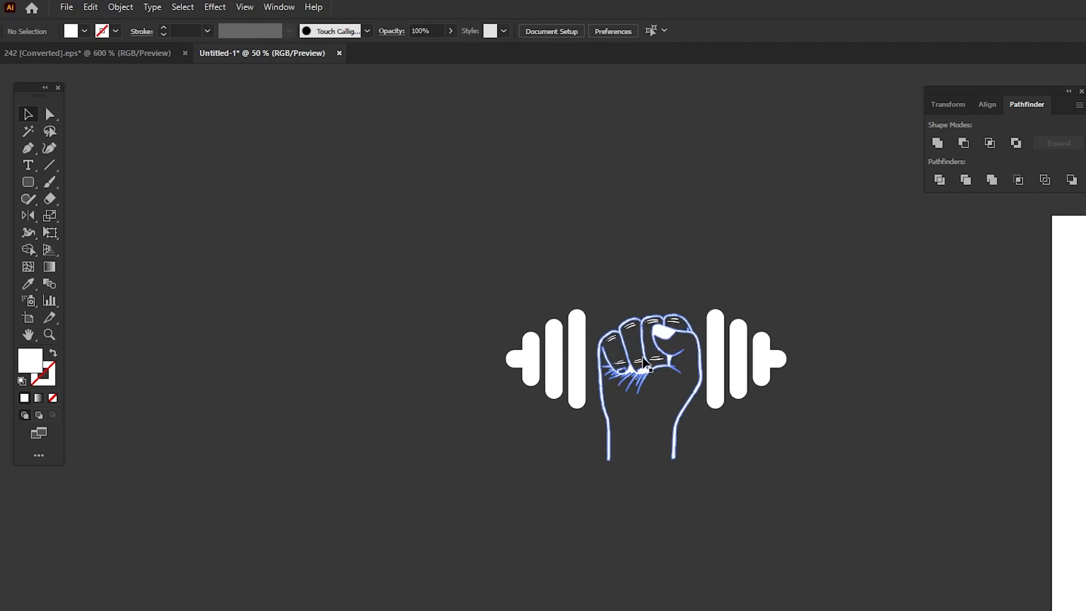
Enlarge the fist slightly and nudge it so it fills the gap between the dumbbell halves
{"action": "left_click", "coordinate": [691, 349]}
{"action": "left_click_drag", "start_coordinate": [703, 461], "coordinate": [707, 460]}
{"action": "left_click", "coordinate": [756, 436]}
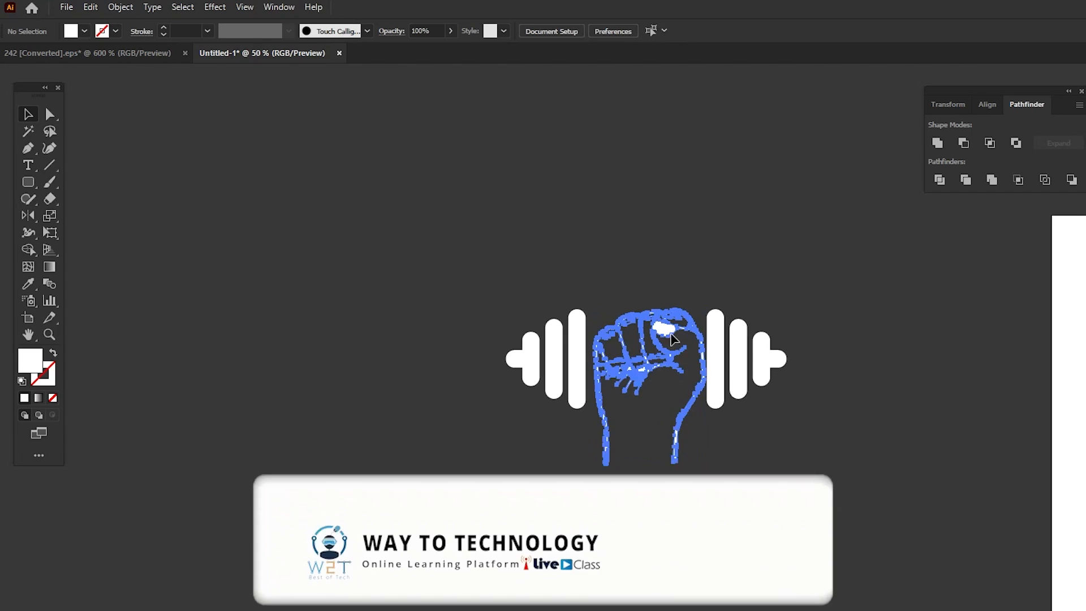
{"action": "left_click_drag", "start_coordinate": [673, 339], "coordinate": [670, 337]}
{"action": "left_click", "coordinate": [771, 273]}
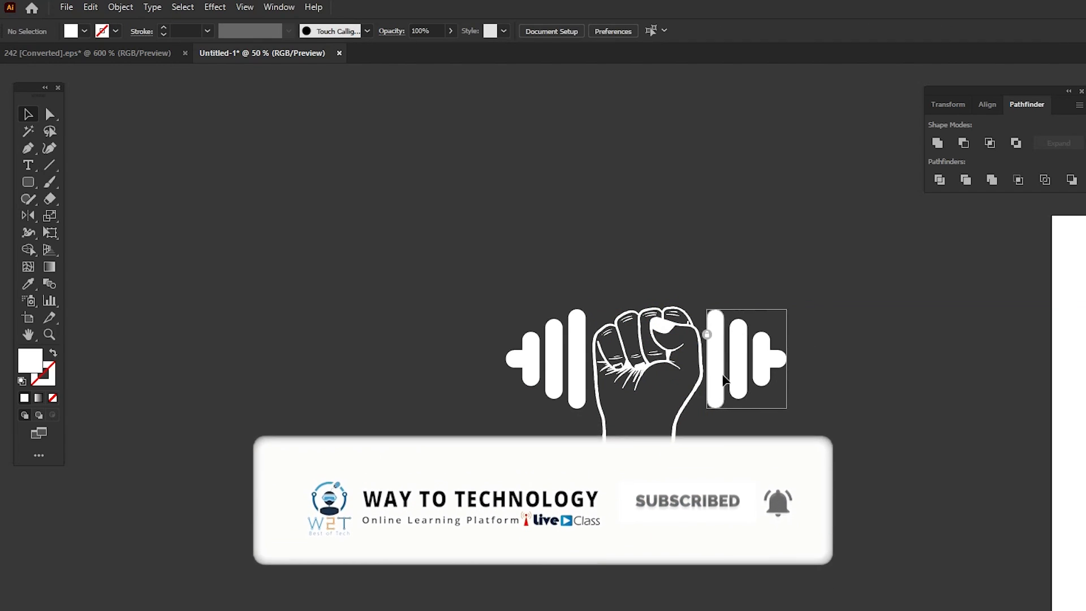
Unlock both dumbbell halves
{"action": "left_click", "coordinate": [708, 332]}
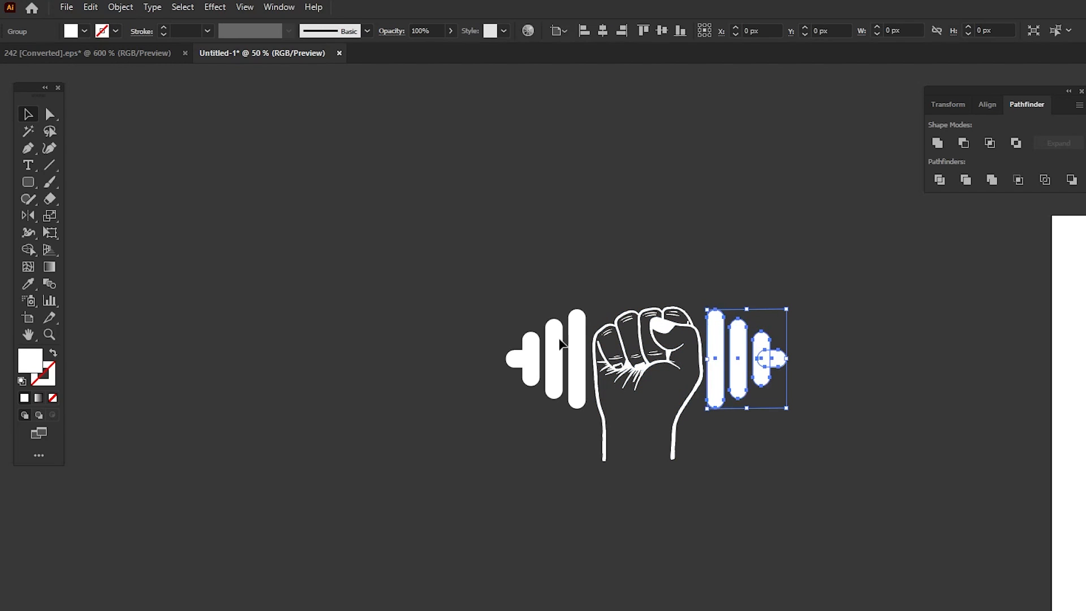
{"action": "left_click", "coordinate": [526, 345]}
{"action": "left_click", "coordinate": [509, 306]}
Move the right dumbbell half outward and recentre the fist in the widened gap
{"action": "left_click", "coordinate": [735, 354]}
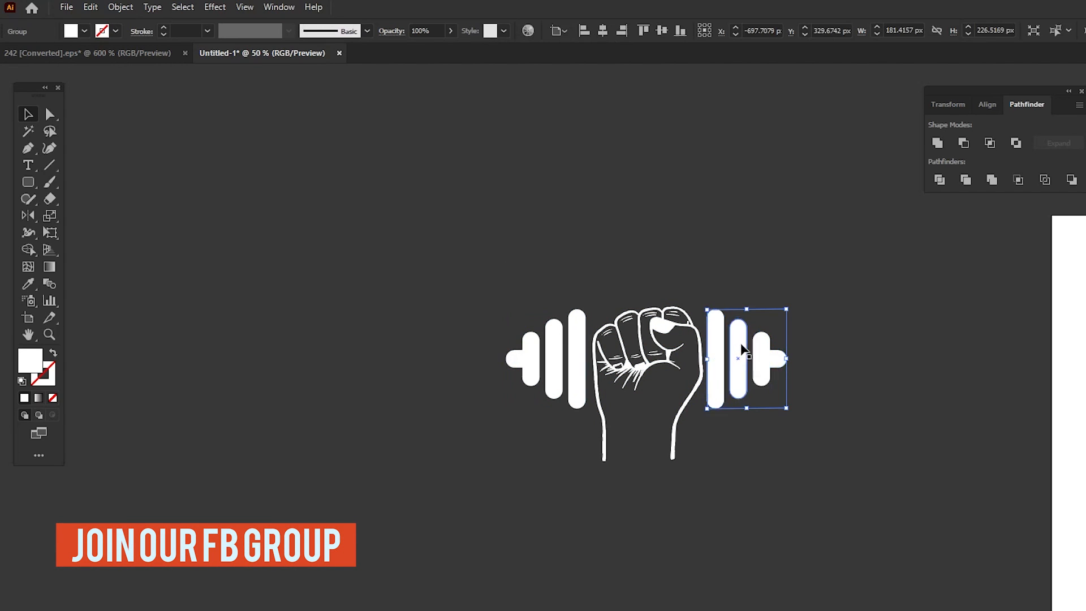
{"action": "left_click", "coordinate": [751, 344]}
{"action": "left_click_drag", "start_coordinate": [740, 348], "coordinate": [765, 352]}
{"action": "left_click_drag", "start_coordinate": [667, 337], "coordinate": [683, 338]}
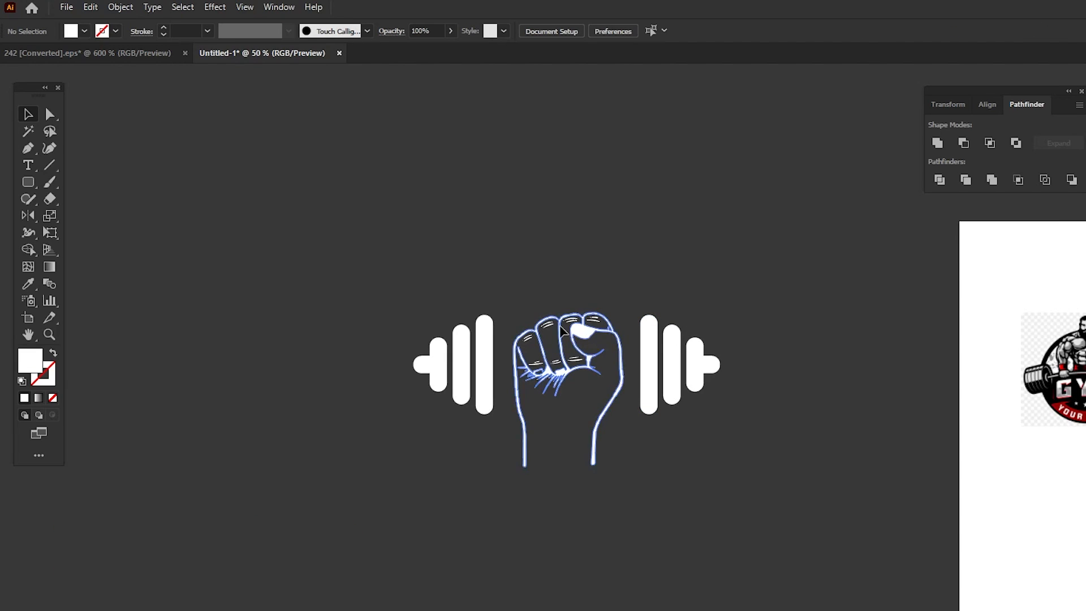
Draw a white rectangle about 383 × 39 px as a bar joining the two dumbbell halves across the fist
{"action": "left_click_drag", "start_coordinate": [32, 188], "coordinate": [85, 180]}
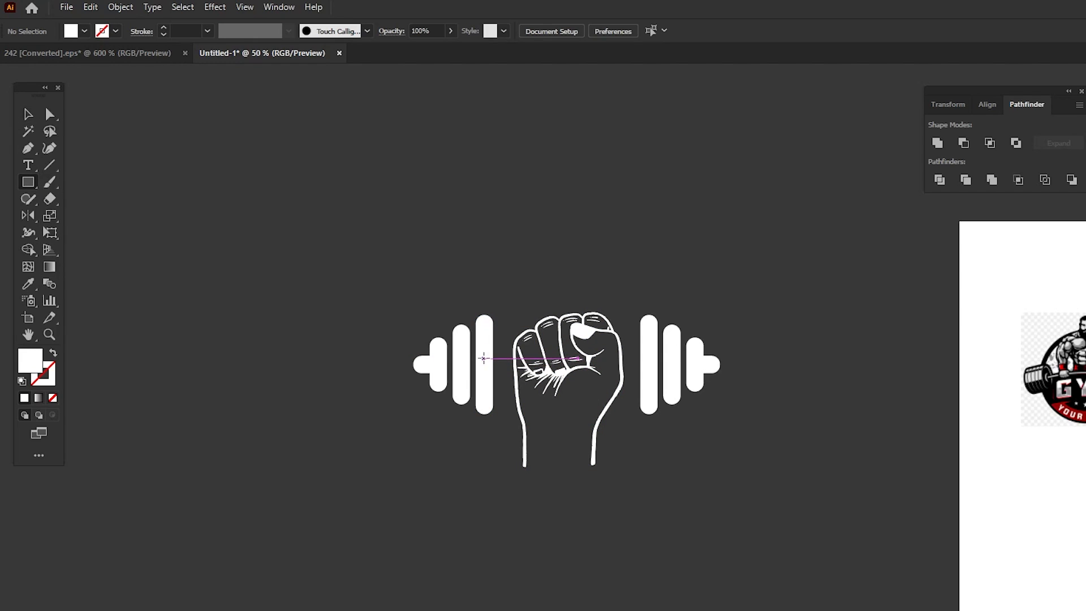
{"action": "left_click_drag", "start_coordinate": [486, 360], "coordinate": [650, 372]}
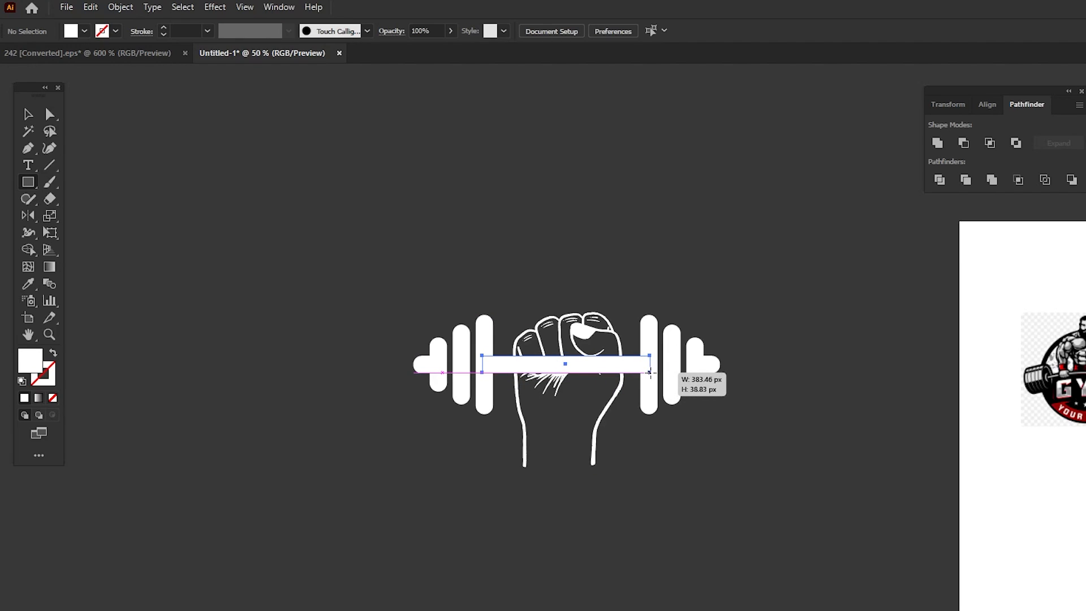
{"action": "left_click_drag", "start_coordinate": [650, 372], "coordinate": [650, 372]}
{"action": "left_click", "coordinate": [28, 115]}
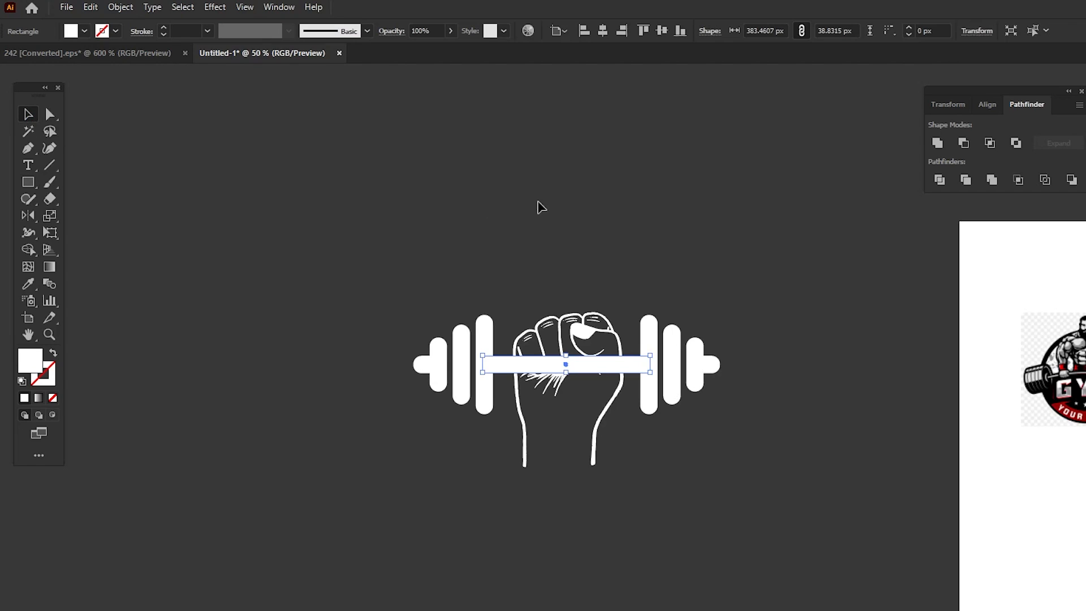
{"action": "left_click", "coordinate": [541, 207]}
Shift the fist slightly downward over the dumbbell bar
{"action": "left_click", "coordinate": [605, 319]}
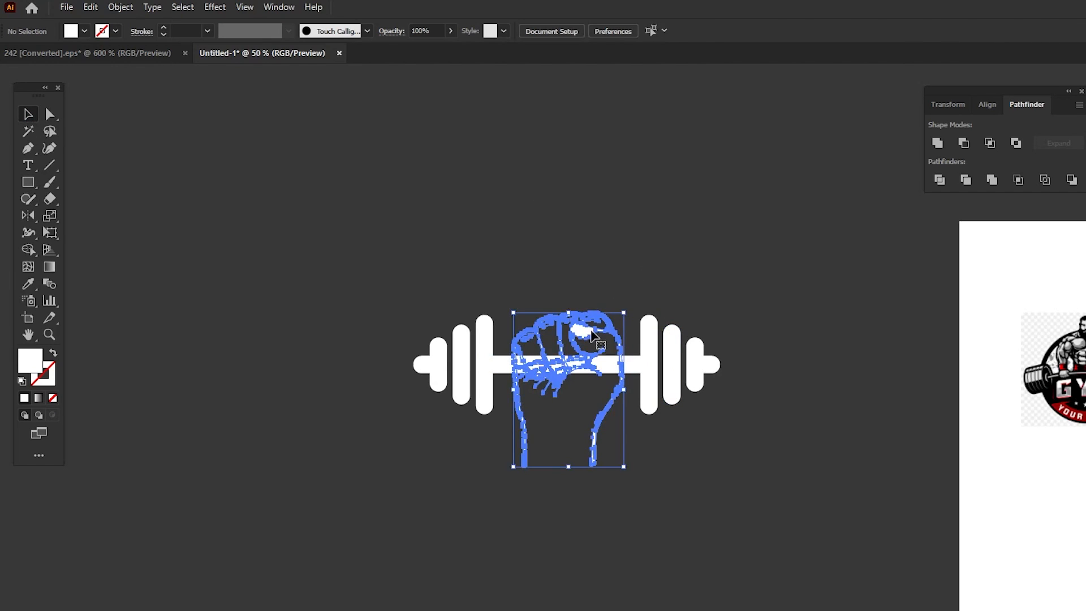
{"action": "left_click", "coordinate": [636, 268]}
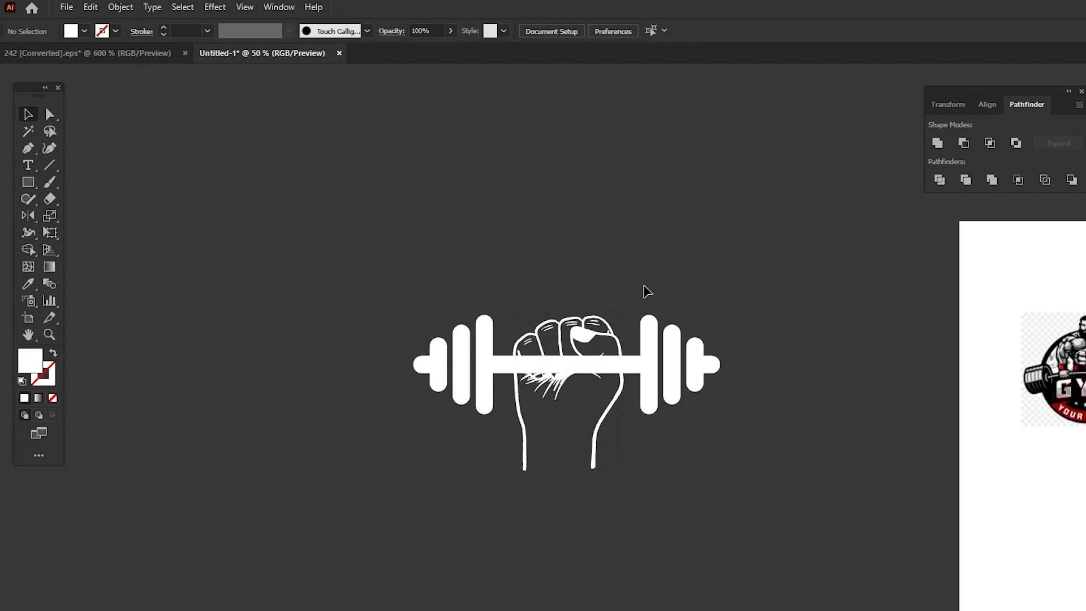
{"action": "scroll", "coordinate": [655, 276], "scroll_direction": "up", "scroll_amount": 1}
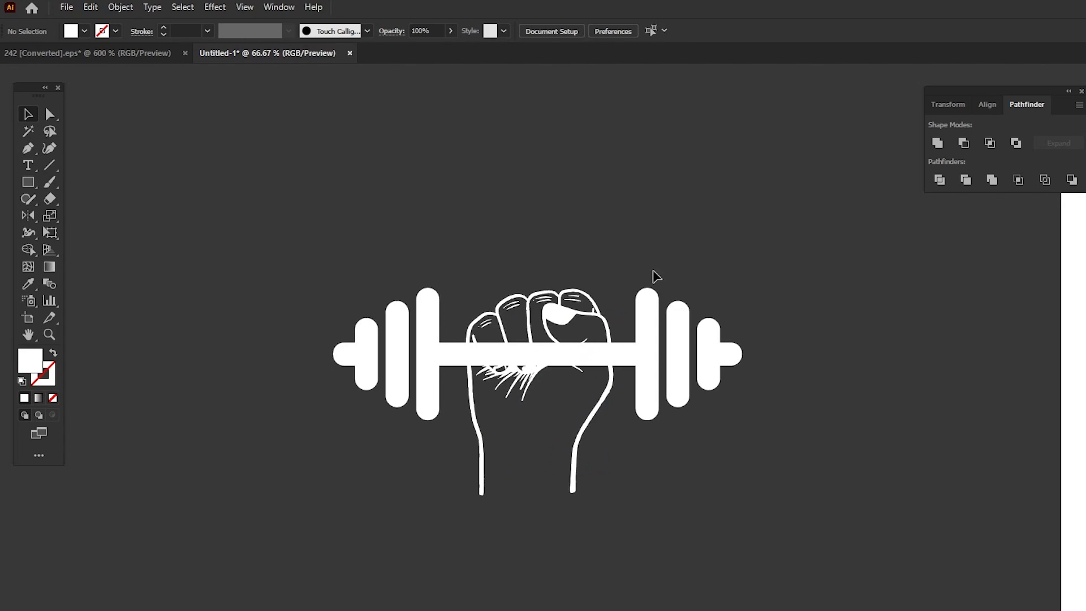
Select the fist and the bar together and split the bar at the fist outline with the Shape Builder tool
{"action": "left_click_drag", "start_coordinate": [653, 270], "coordinate": [582, 247]}
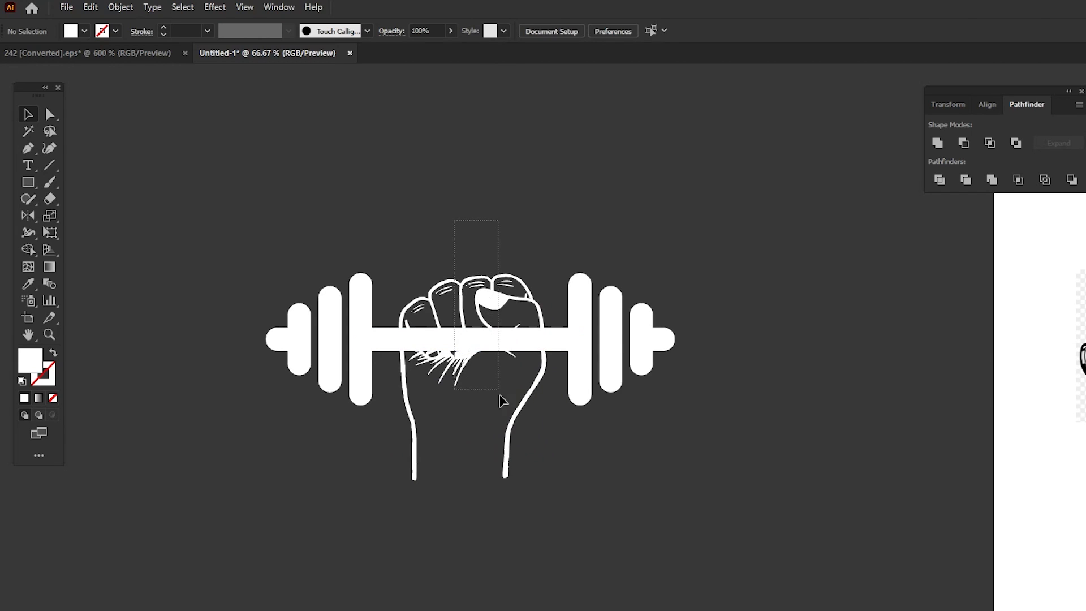
{"action": "left_click", "coordinate": [504, 425]}
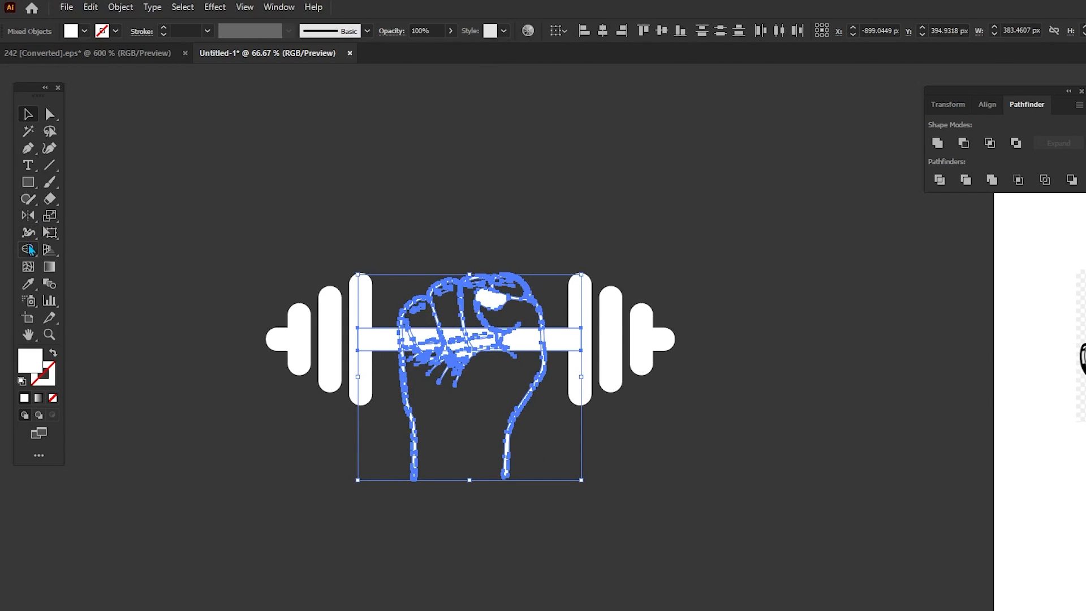
{"action": "left_click", "coordinate": [30, 251]}
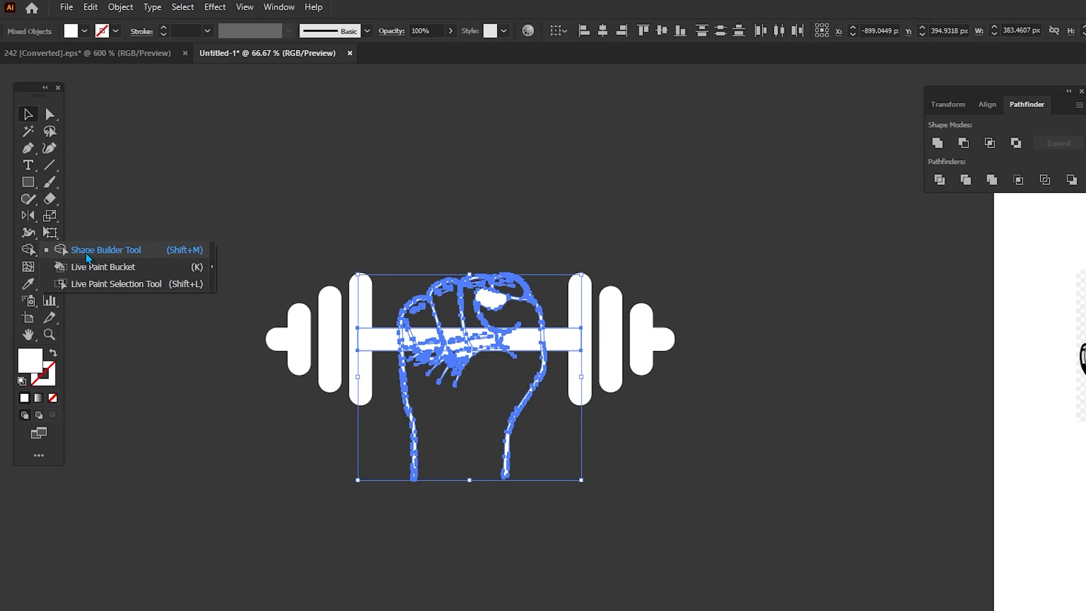
{"action": "left_click", "coordinate": [86, 252]}
{"action": "left_click_drag", "start_coordinate": [543, 341], "coordinate": [604, 377]}
{"action": "key", "text": "ctrl+plus"}
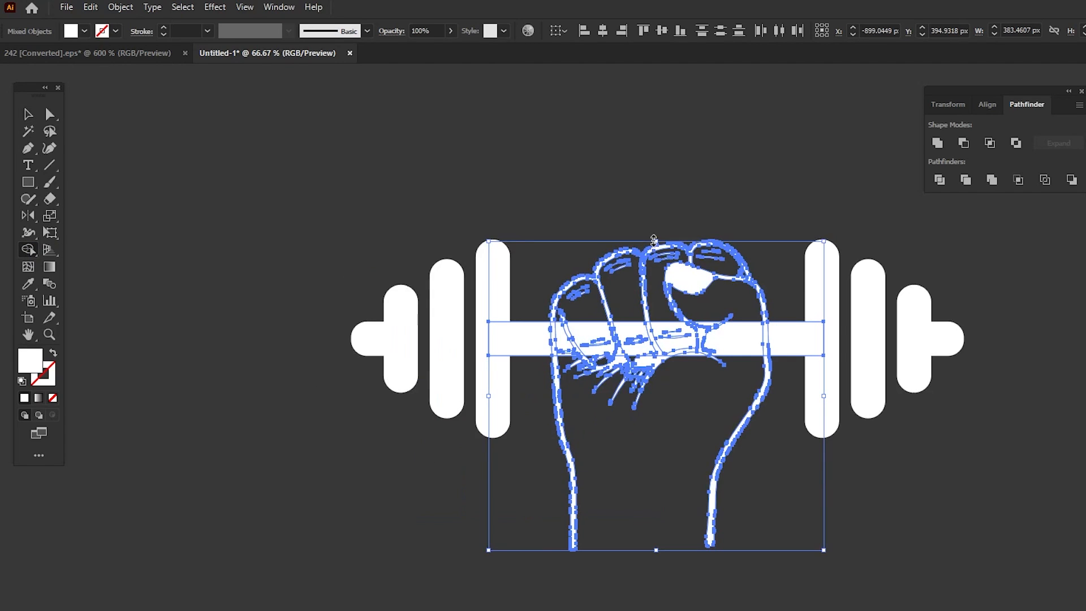
{"action": "left_click_drag", "start_coordinate": [653, 240], "coordinate": [489, 292]}
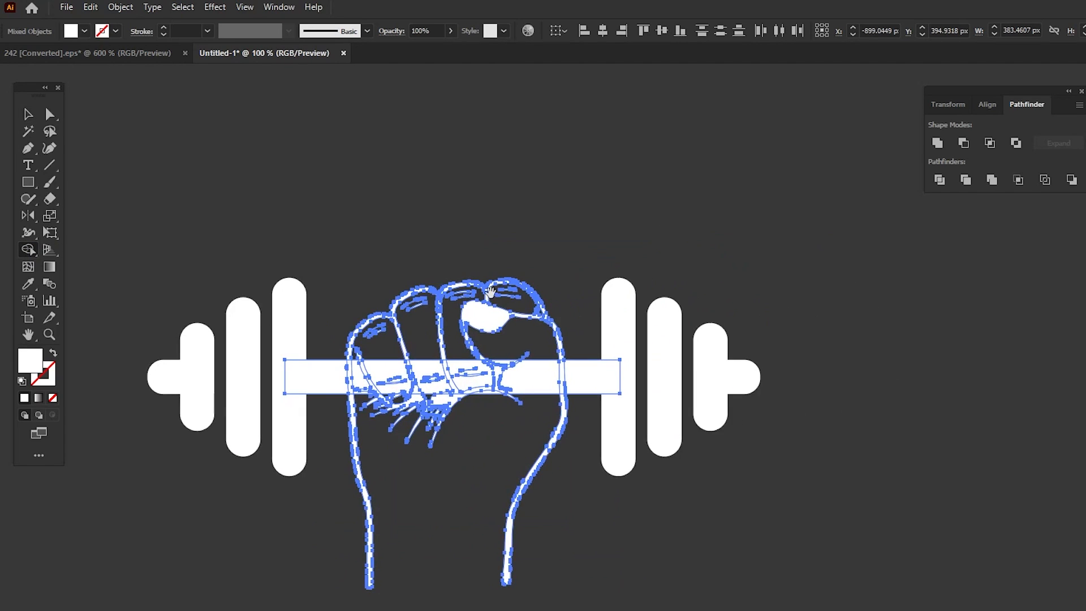
{"action": "left_click", "coordinate": [562, 374]}
Delete the bar segment that crosses the inside of the fist
{"action": "left_click", "coordinate": [28, 114]}
{"action": "left_click", "coordinate": [283, 204]}
{"action": "left_click", "coordinate": [432, 370]}
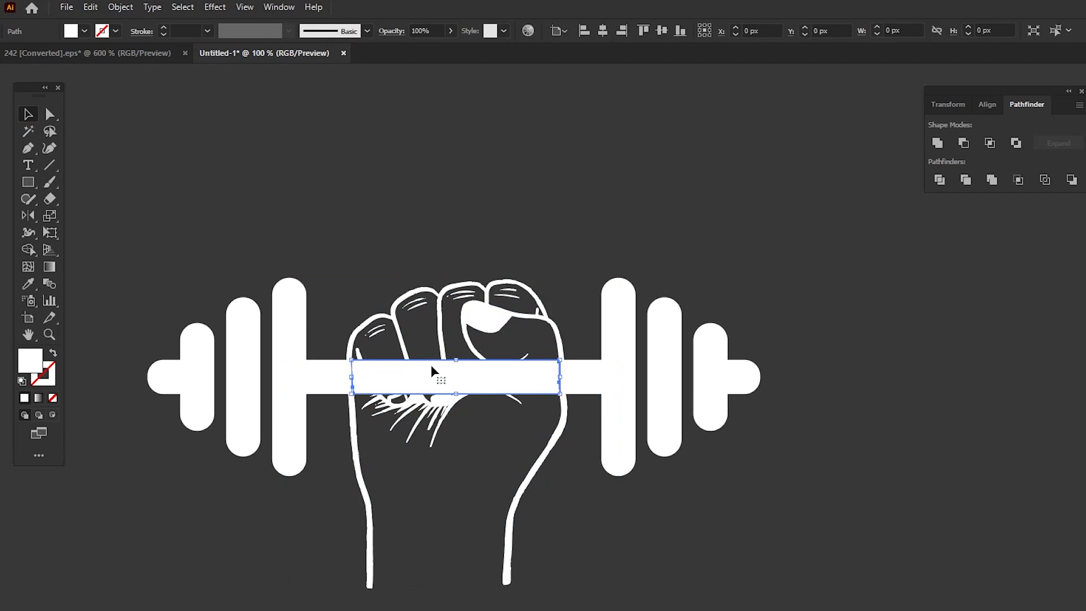
{"action": "key", "text": "Delete"}
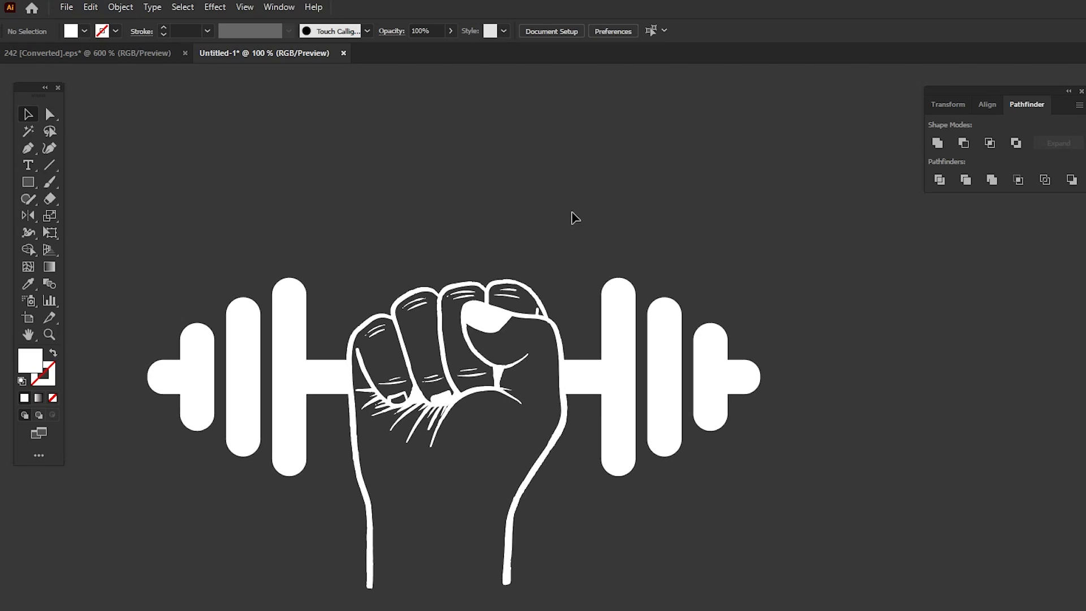
Ungroup the dumbbell's right half
{"action": "key", "text": "ctrl+minus"}
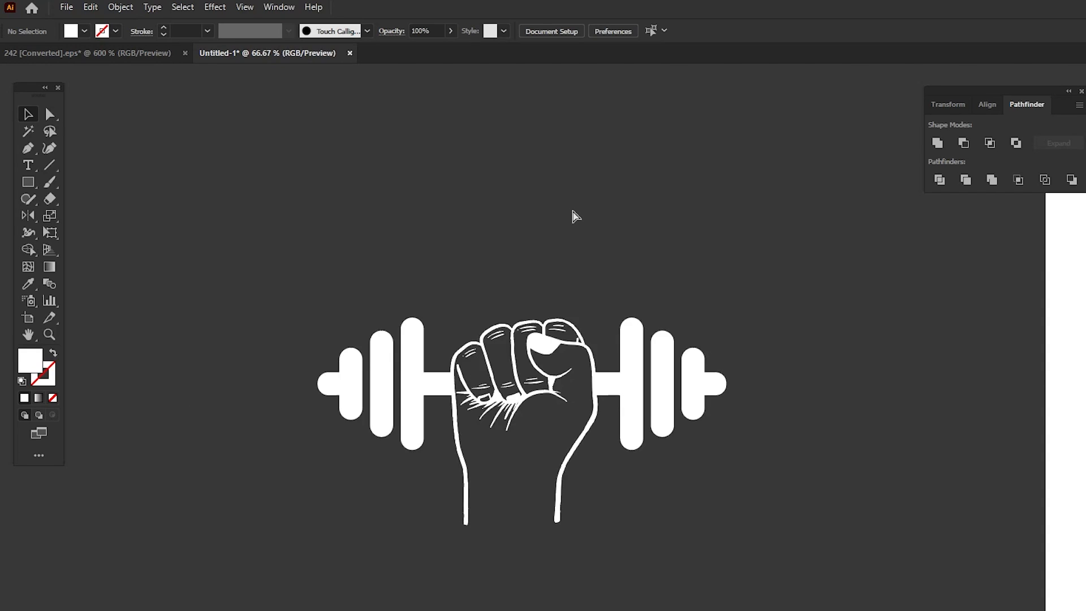
{"action": "key", "text": "ctrl+minus"}
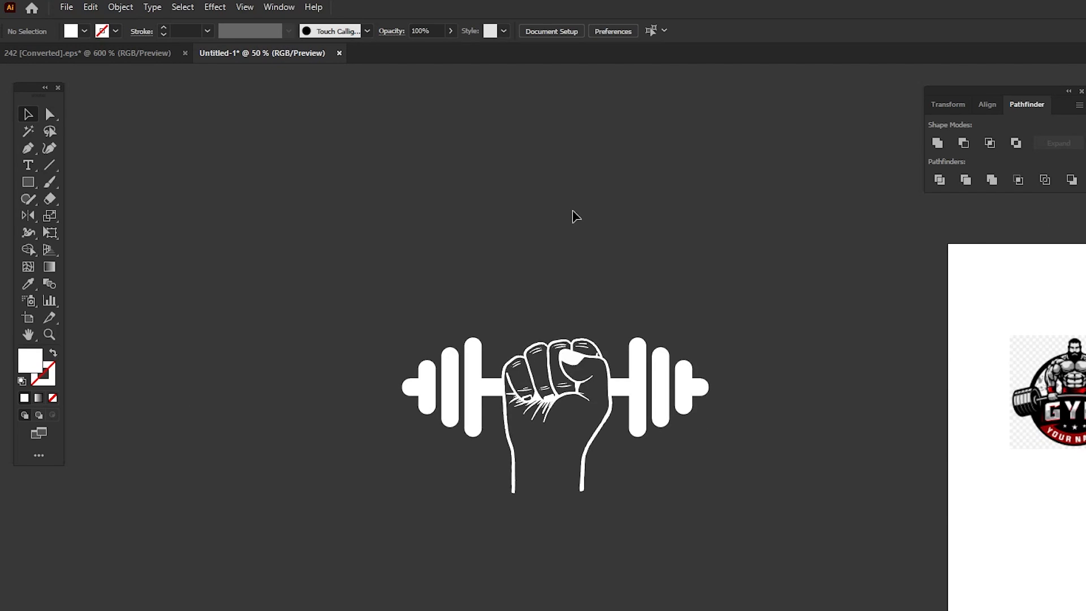
{"action": "left_click_drag", "start_coordinate": [670, 295], "coordinate": [603, 293]}
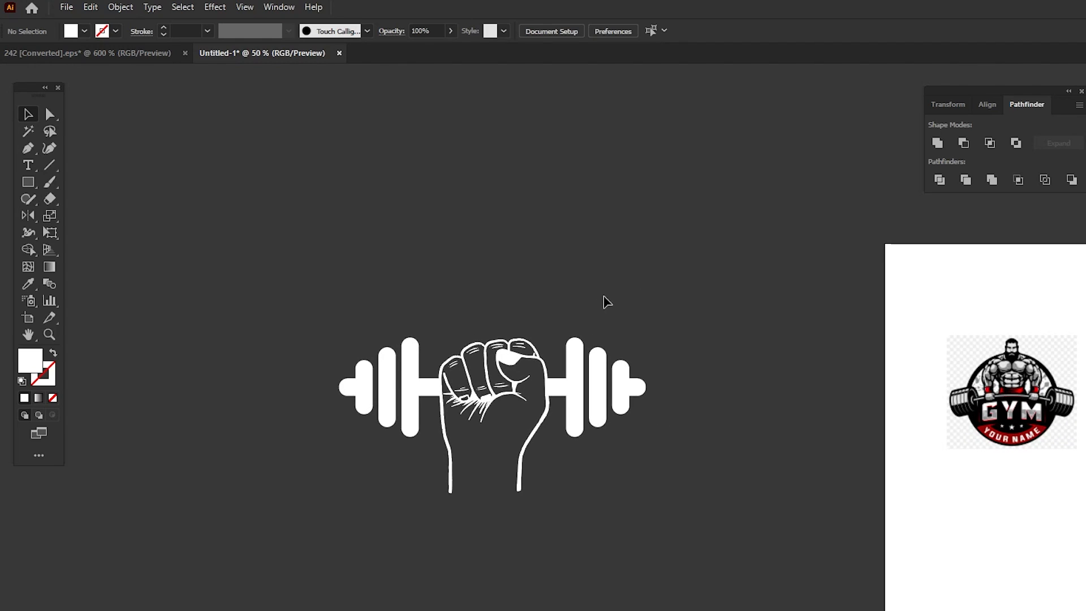
{"action": "left_click", "coordinate": [600, 376]}
{"action": "right_click", "coordinate": [601, 374]}
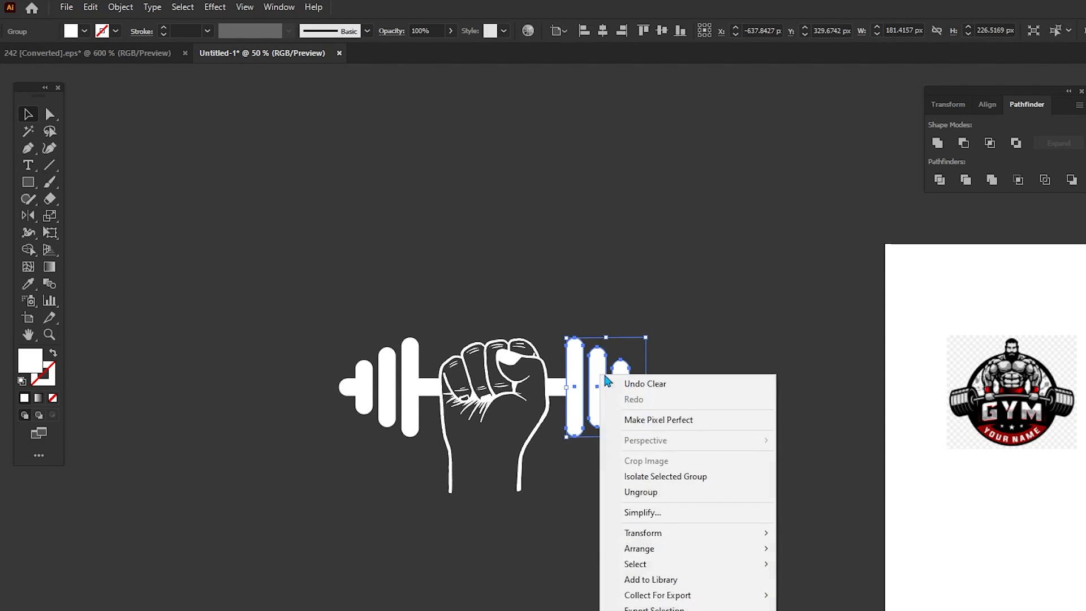
{"action": "left_click", "coordinate": [656, 492]}
{"action": "left_click", "coordinate": [695, 368]}
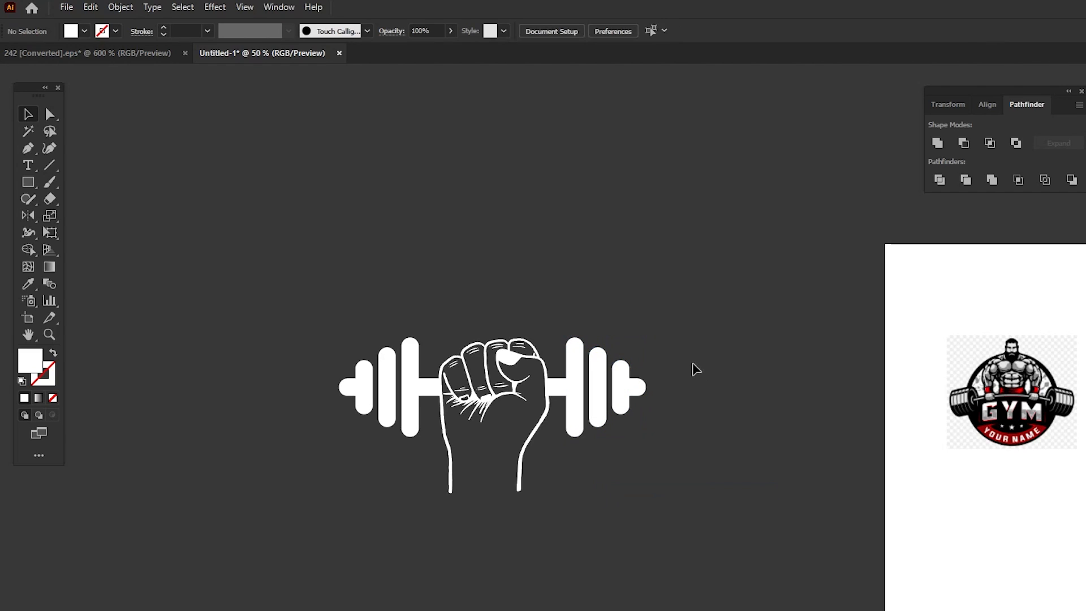
Select the rounded end cap of the dumbbell's right half, try to adjust it, and undo the change
{"action": "left_click", "coordinate": [635, 391]}
{"action": "left_click", "coordinate": [670, 394]}
{"action": "left_click", "coordinate": [646, 388]}
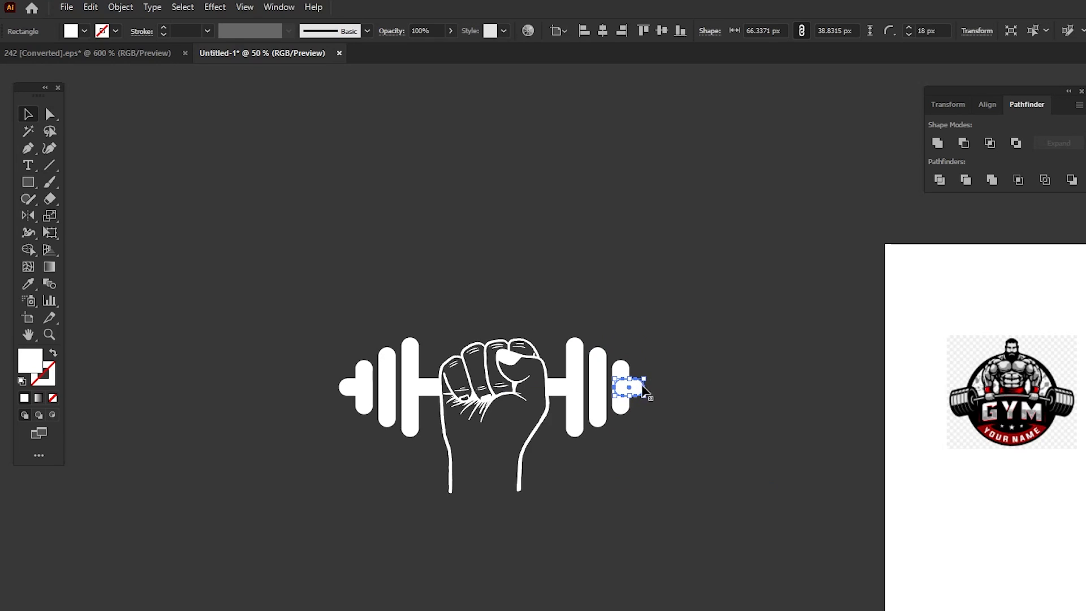
{"action": "left_click_drag", "start_coordinate": [646, 386], "coordinate": [644, 396]}
{"action": "key", "text": "ctrl+z"}
{"action": "key", "text": "ctrl+1"}
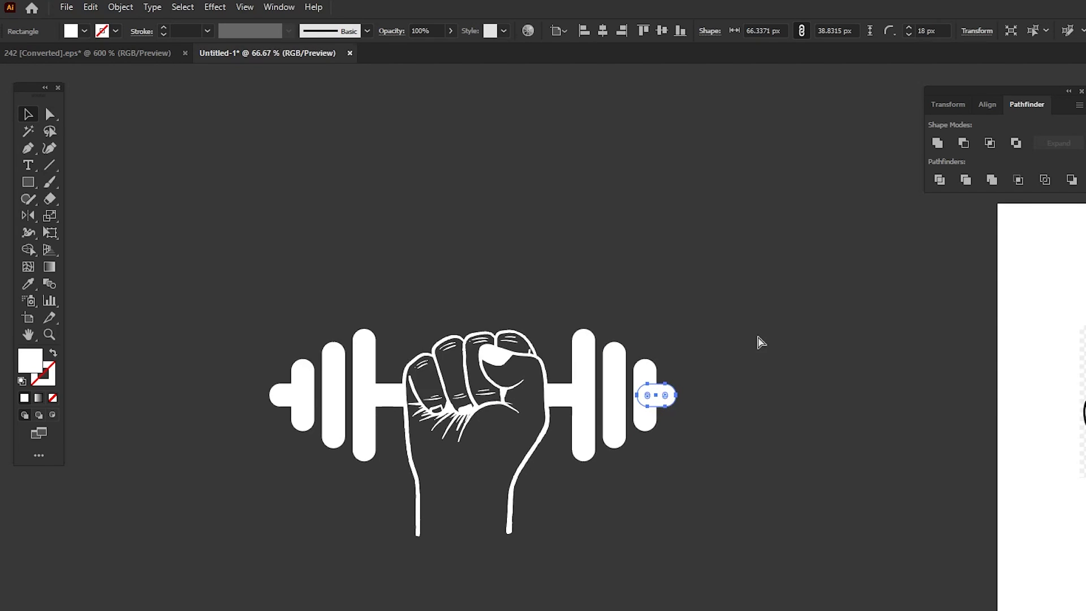
Shorten the right end cap of the dumbbell to about 61 px wide and ungroup the dumbbell's left half
{"action": "left_click_drag", "start_coordinate": [689, 394], "coordinate": [660, 391]}
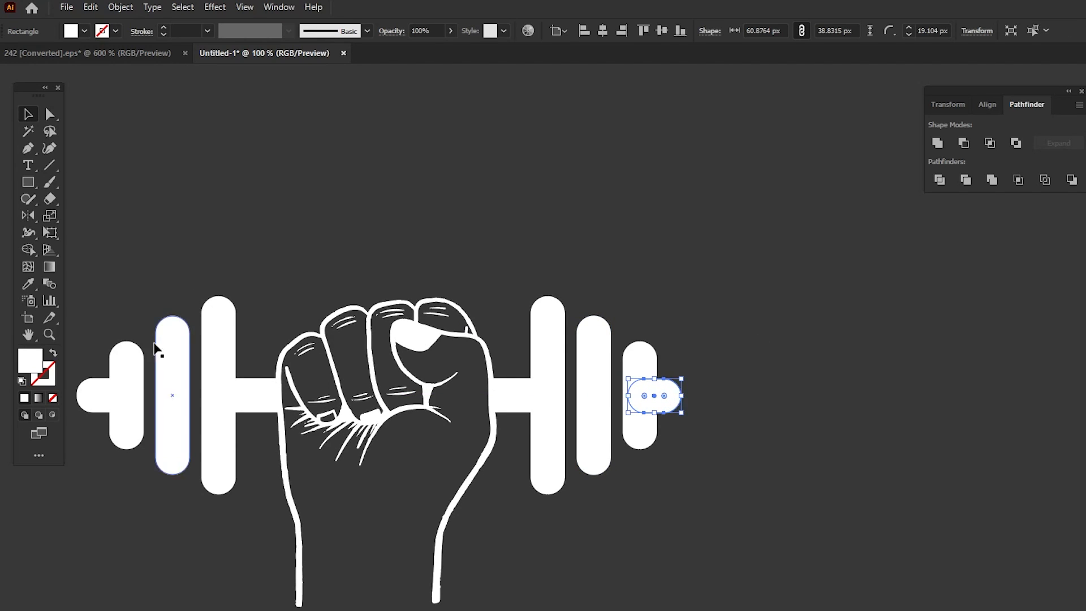
{"action": "left_click", "coordinate": [96, 406]}
{"action": "left_click_drag", "start_coordinate": [96, 405], "coordinate": [191, 405]}
{"action": "right_click", "coordinate": [191, 412]}
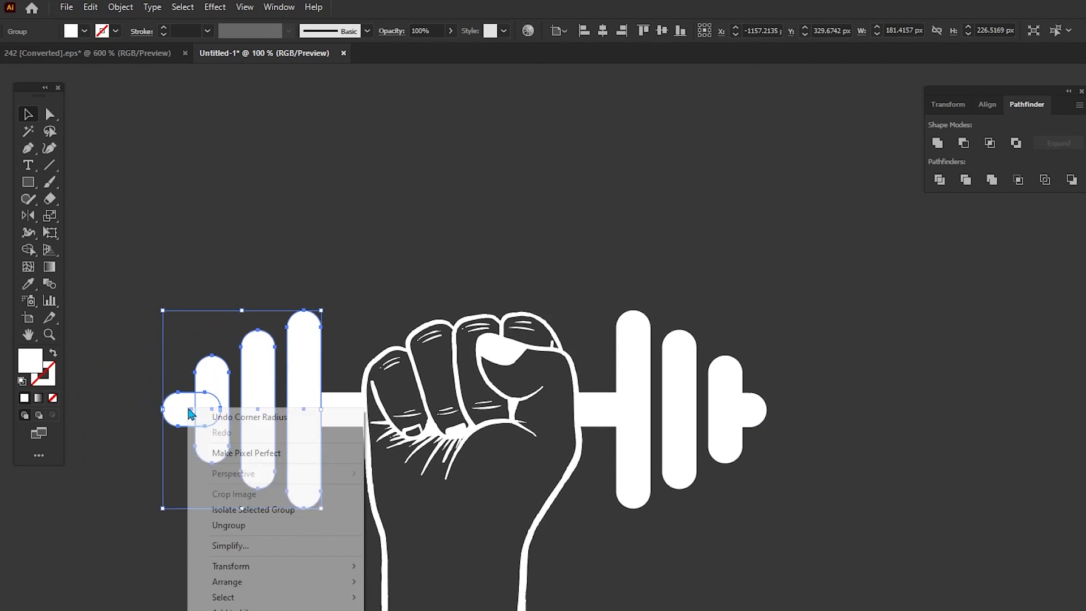
{"action": "left_click", "coordinate": [226, 525]}
Shorten the end cap of the dumbbell's left half so it sticks out less beyond the outer plate
{"action": "left_click", "coordinate": [132, 427]}
{"action": "left_click", "coordinate": [181, 412]}
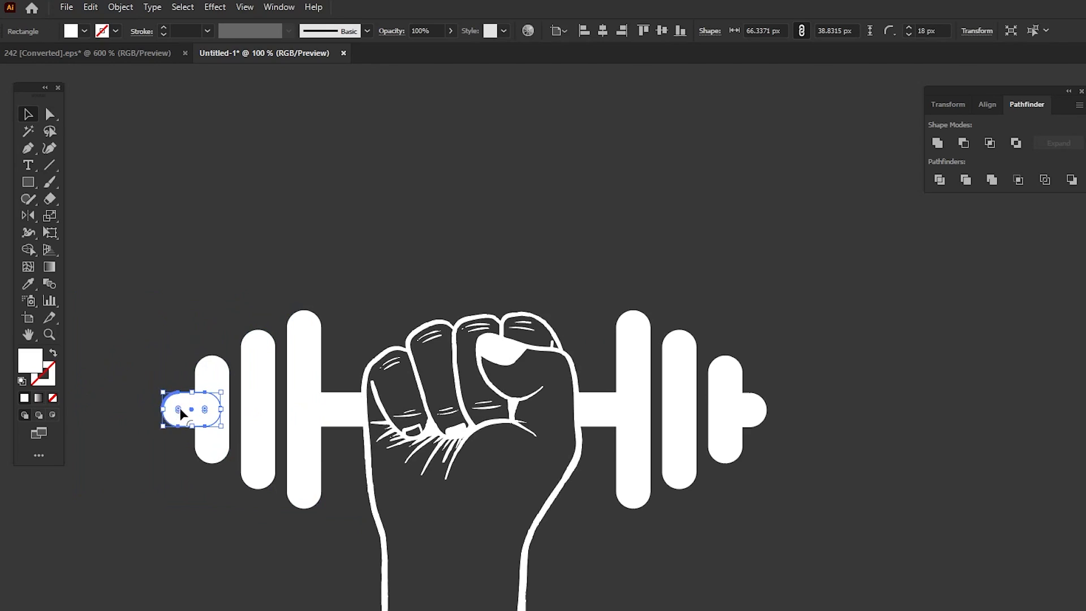
{"action": "left_click_drag", "start_coordinate": [163, 408], "coordinate": [172, 410]}
Move the outer plates and end cap of the dumbbell's left half slightly closer to the fist, tightening their spacing
{"action": "left_click", "coordinate": [186, 371]}
{"action": "left_click_drag", "start_coordinate": [173, 336], "coordinate": [219, 408]}
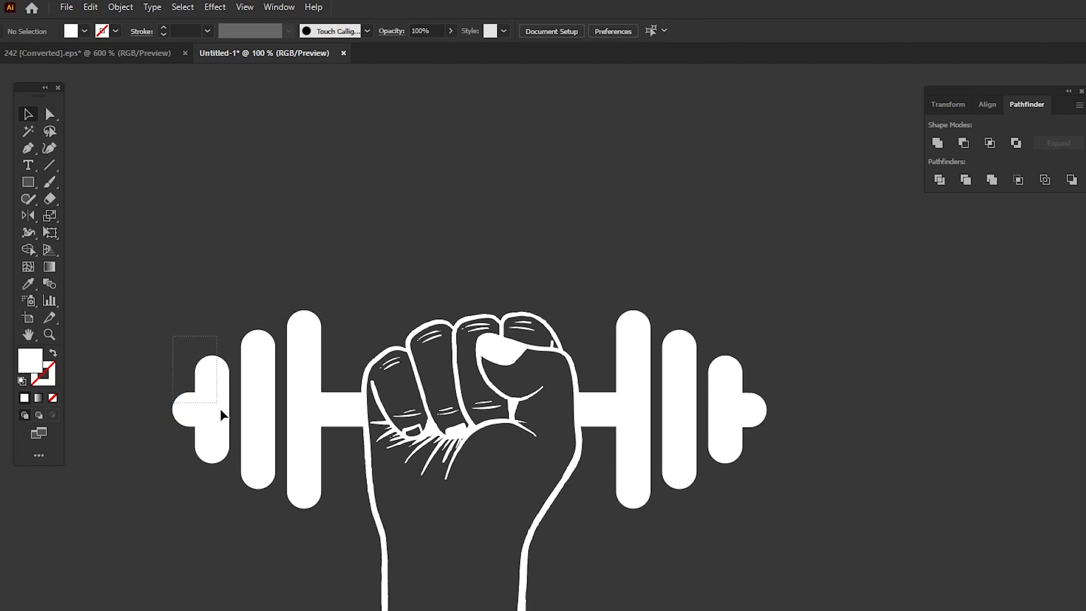
{"action": "left_click_drag", "start_coordinate": [252, 470], "coordinate": [253, 470]}
{"action": "left_click", "coordinate": [255, 257]}
{"action": "left_click_drag", "start_coordinate": [162, 293], "coordinate": [303, 501]}
{"action": "left_click", "coordinate": [182, 271]}
{"action": "left_click_drag", "start_coordinate": [179, 273], "coordinate": [292, 515]}
{"action": "left_click_drag", "start_coordinate": [179, 409], "coordinate": [208, 411]}
{"action": "left_click", "coordinate": [162, 380]}
{"action": "left_click", "coordinate": [201, 408]}
Tighten the spacing of the plates and end cap on the dumbbell's right half to match the left half
{"action": "left_click", "coordinate": [834, 299]}
{"action": "left_click_drag", "start_coordinate": [814, 303], "coordinate": [642, 511]}
{"action": "left_click_drag", "start_coordinate": [765, 411], "coordinate": [753, 412]}
{"action": "left_click", "coordinate": [845, 368]}
Add a line of text reading POWER HOUSE below the fist
{"action": "key", "text": "ctrl+minus"}
{"action": "key", "text": "ctrl+minus"}
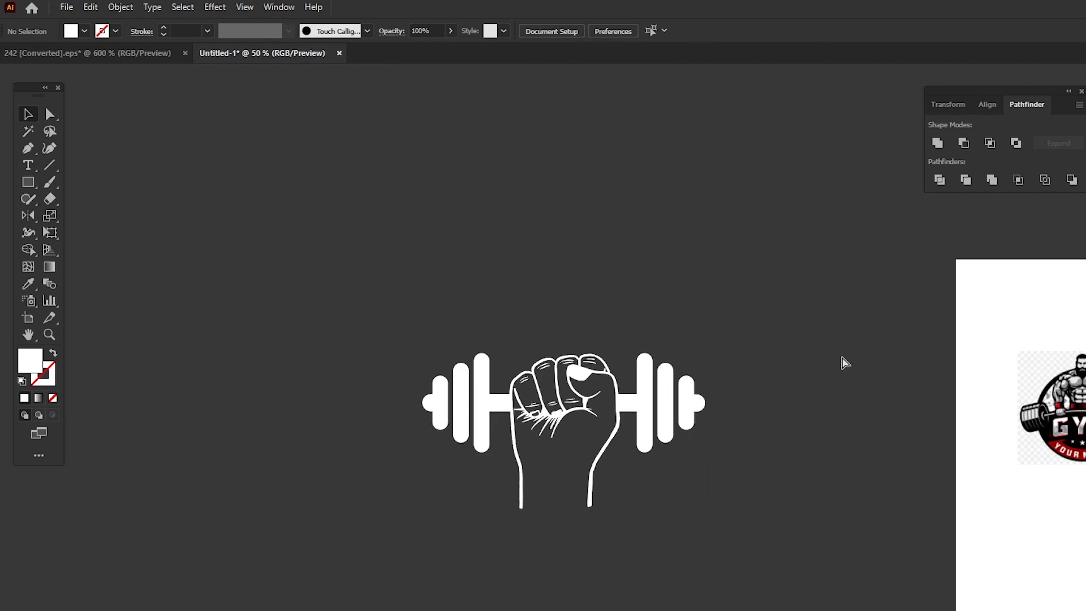
{"action": "left_click_drag", "start_coordinate": [757, 385], "coordinate": [674, 308]}
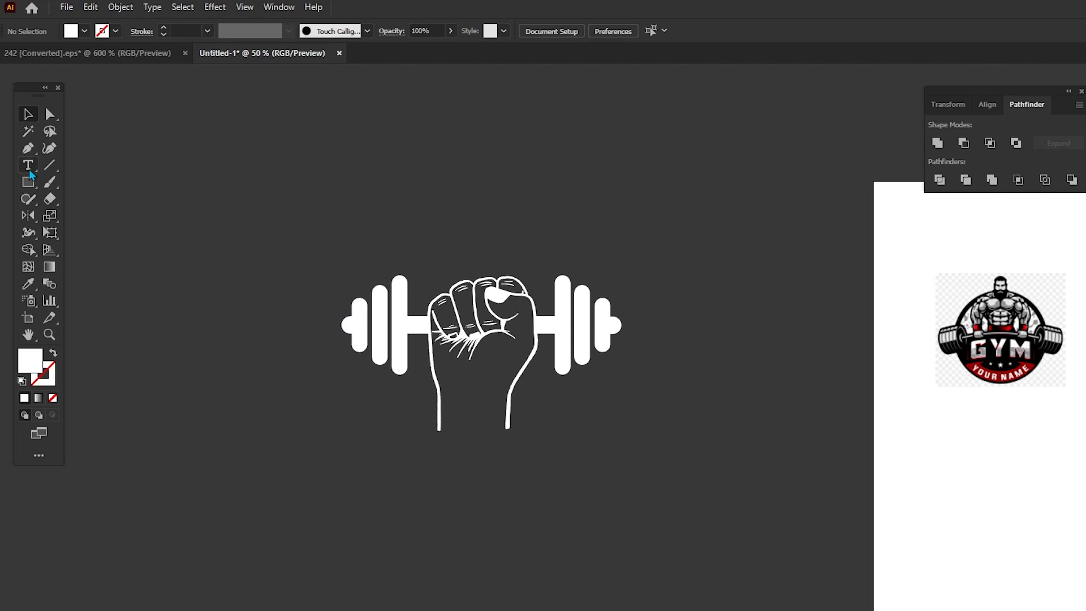
{"action": "left_click", "coordinate": [29, 168]}
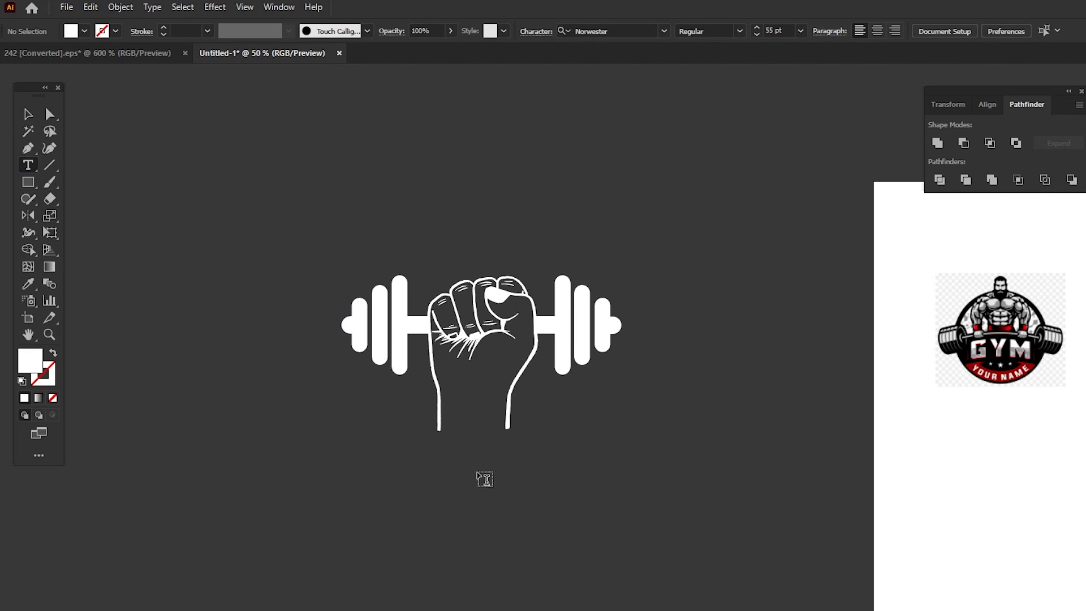
{"action": "left_click", "coordinate": [347, 471]}
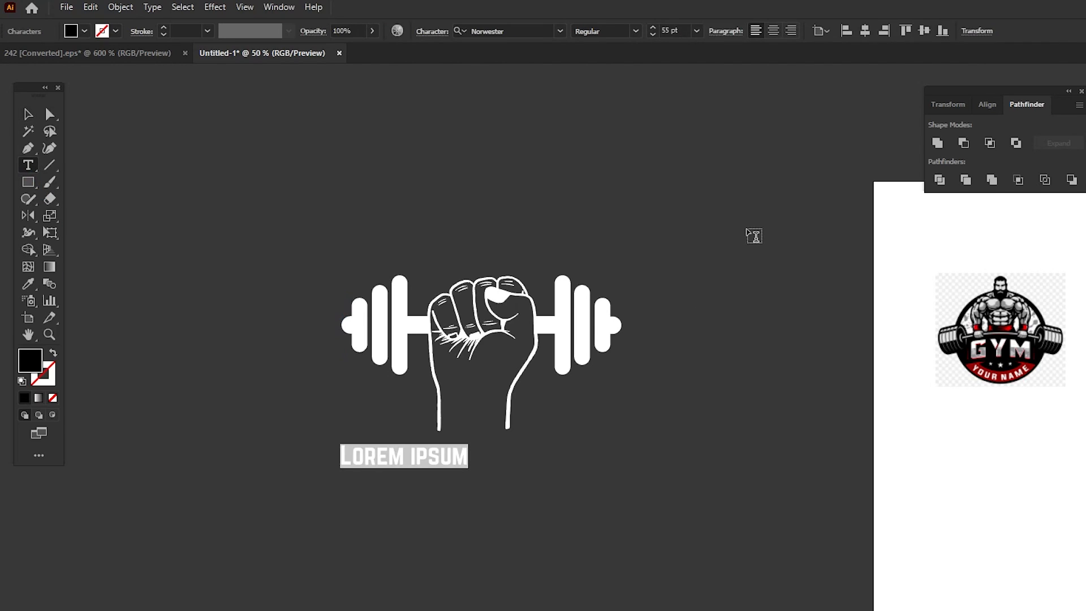
{"action": "type", "text": "P"}
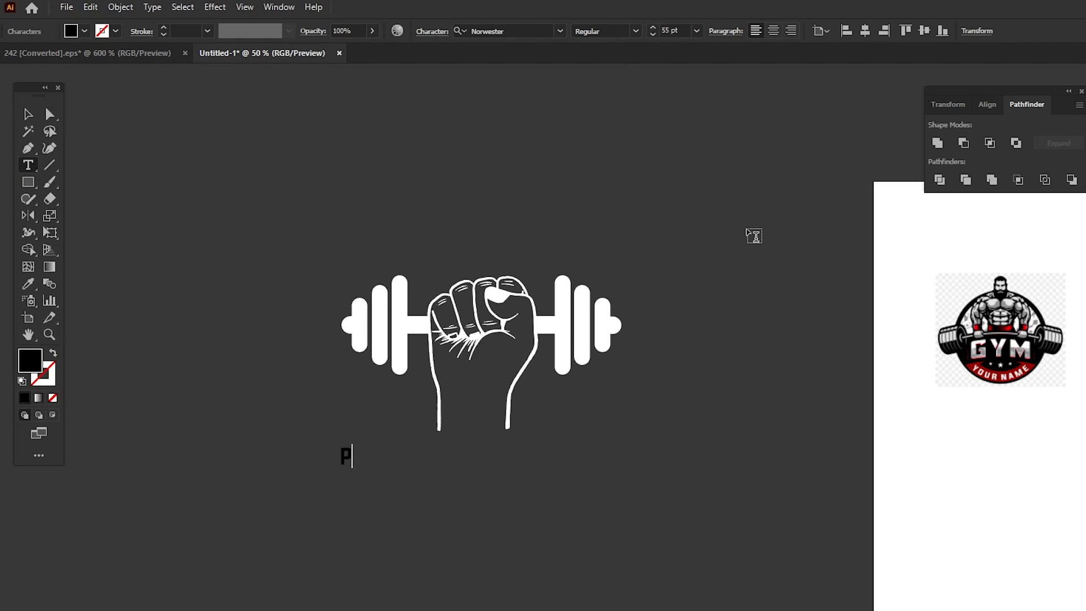
{"action": "type", "text": "OWER HOUSE"}
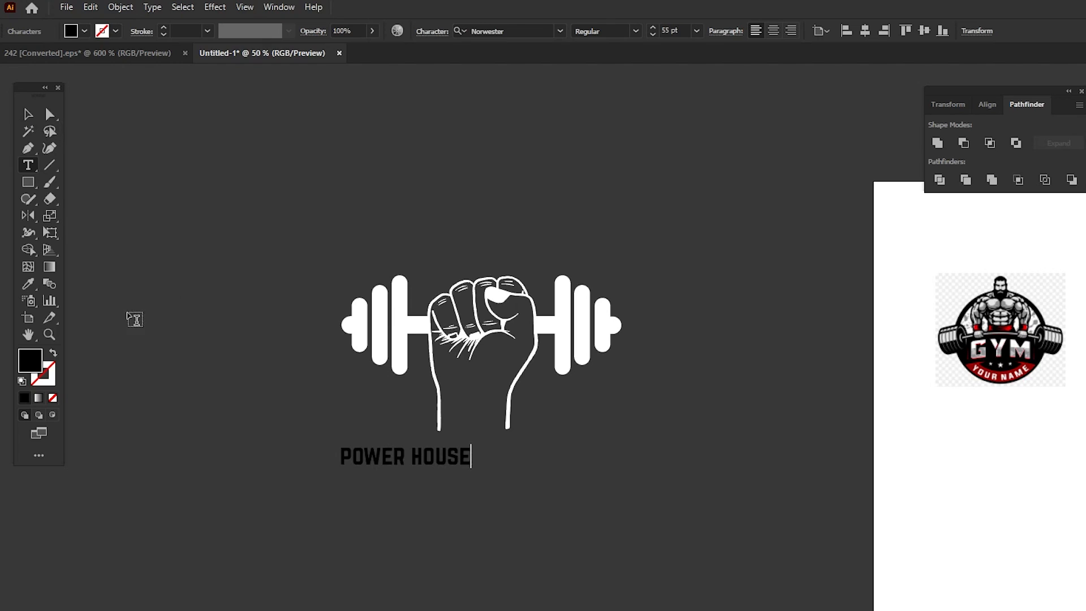
{"action": "left_click", "coordinate": [27, 114]}
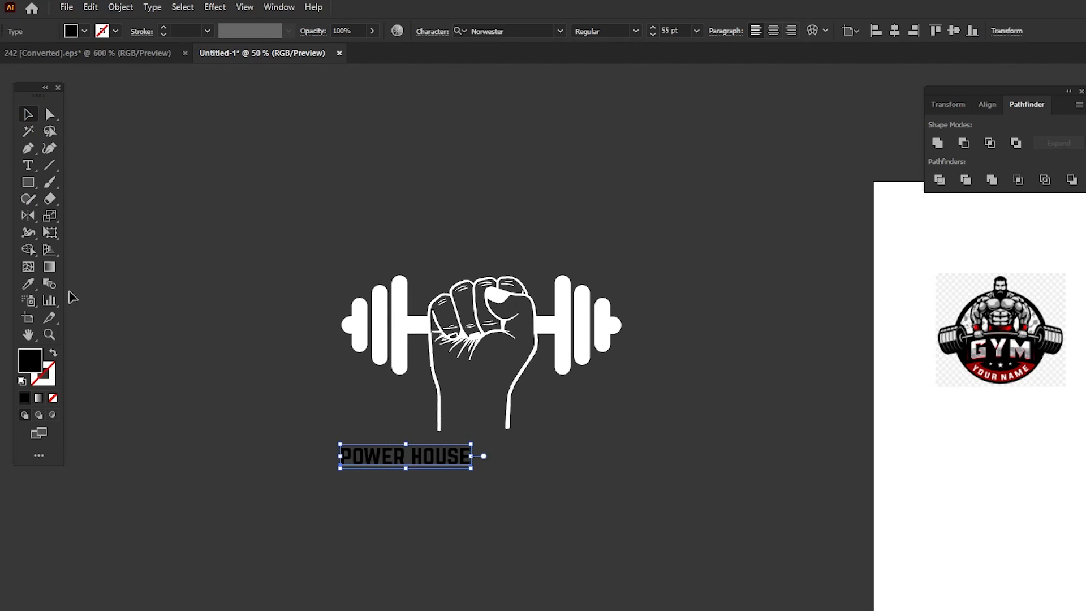
Fill the POWER HOUSE text with white (FFFFFF) and enlarge it to about 98 pt
{"action": "double_click", "coordinate": [33, 368]}
{"action": "type", "text": "ffffff"}
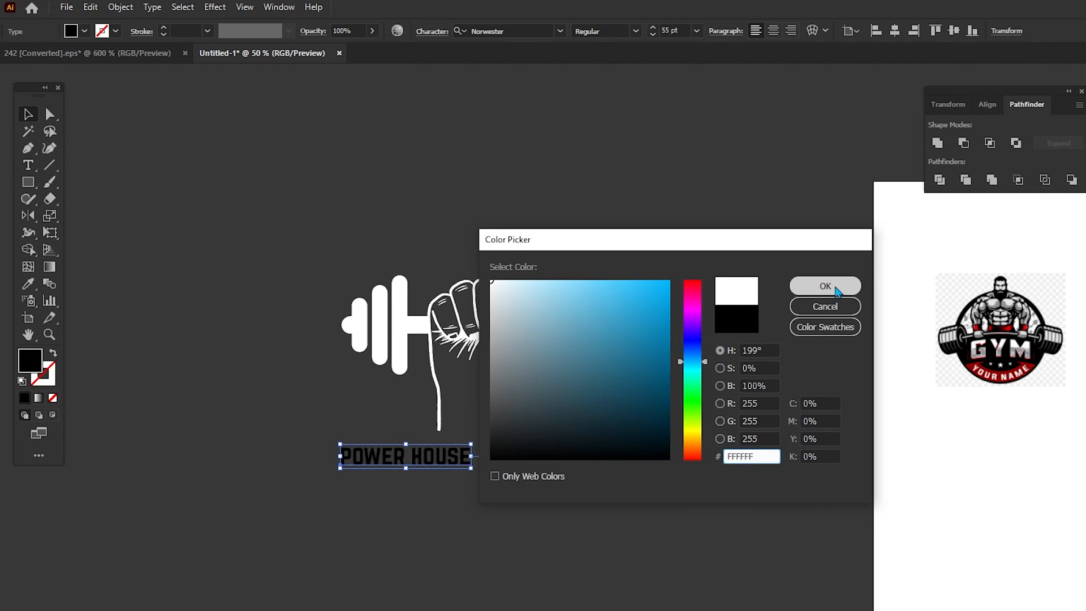
{"action": "left_click", "coordinate": [817, 286]}
{"action": "left_click_drag", "start_coordinate": [473, 466], "coordinate": [551, 484]}
Set the font of the POWER HOUSE text to Eras Bold ITC
{"action": "left_click", "coordinate": [540, 30]}
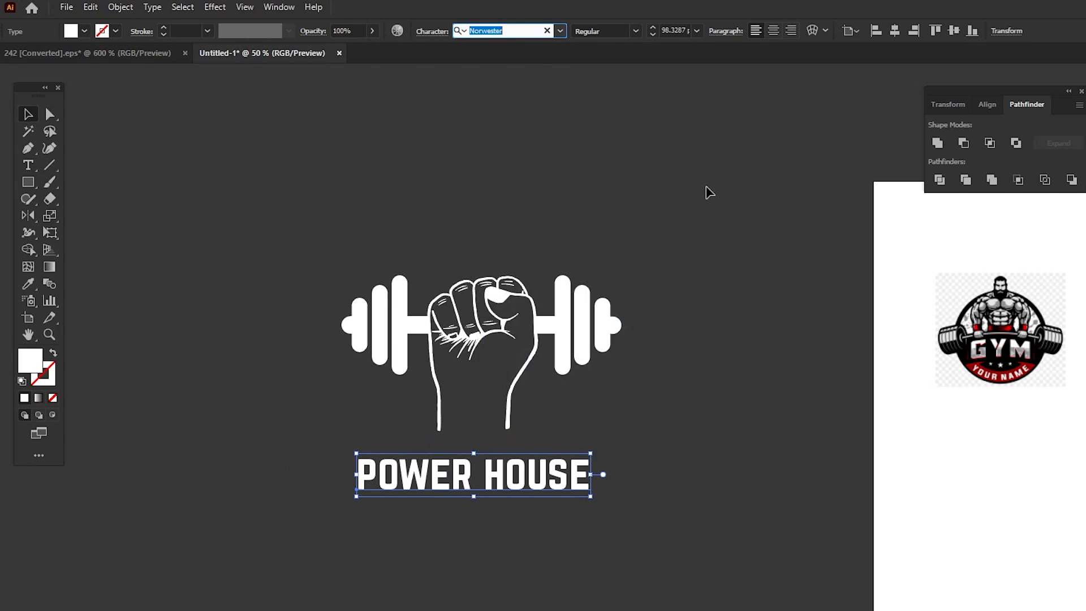
{"action": "type", "text": "era"}
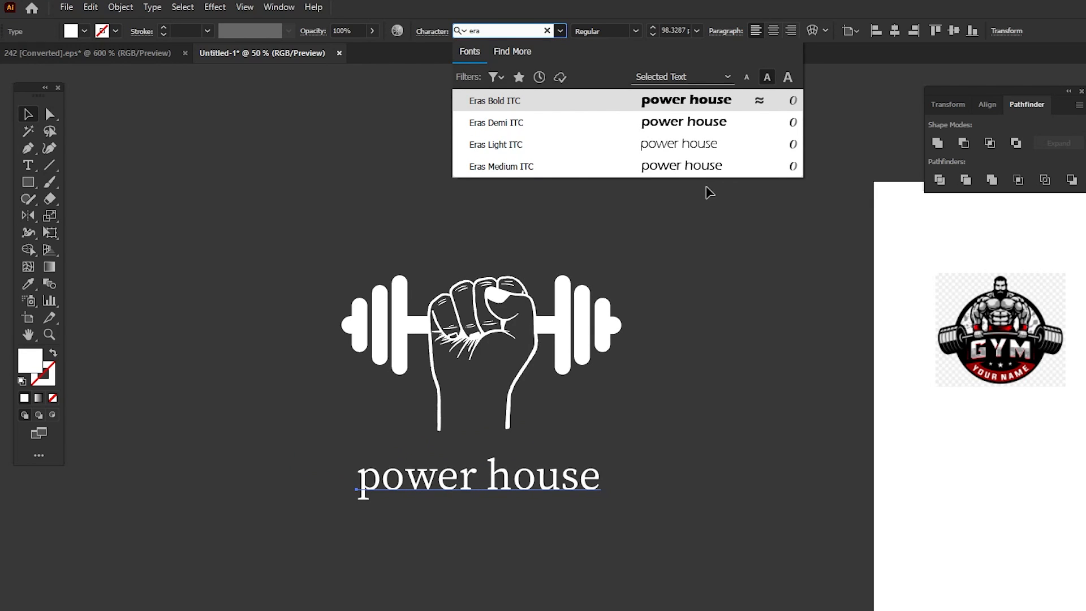
{"action": "left_click", "coordinate": [547, 108]}
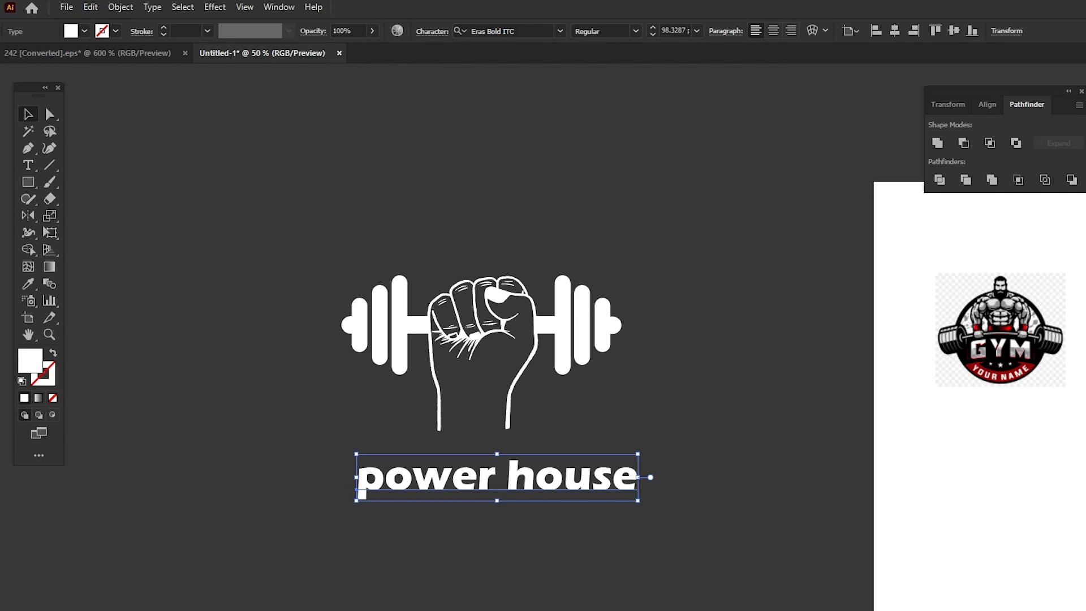
Apply All Caps to the POWER HOUSE text and position it directly under the wrist
{"action": "key", "text": "ctrl+t"}
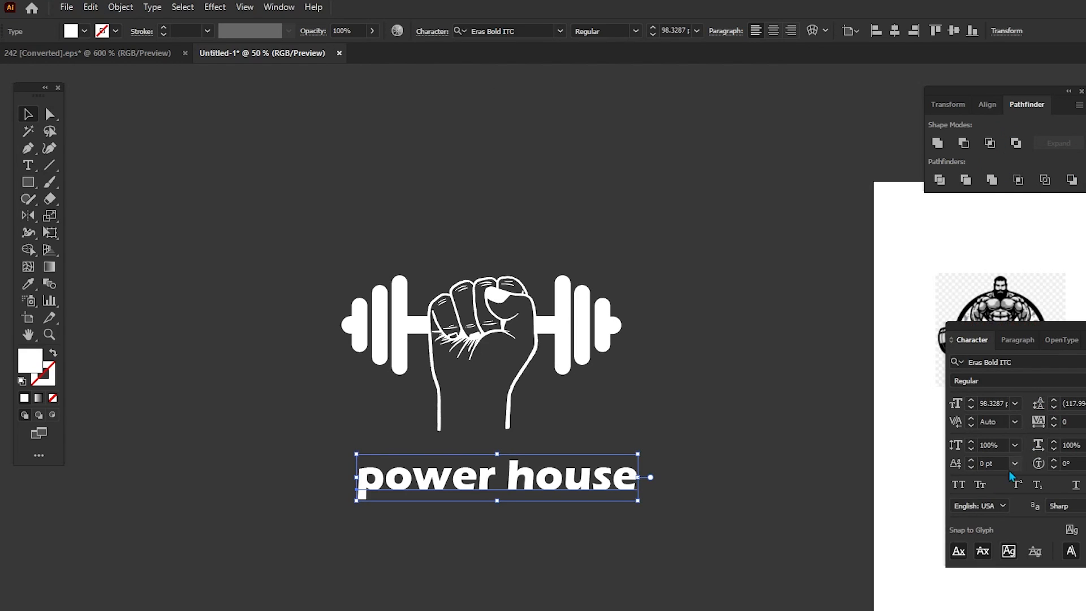
{"action": "left_click", "coordinate": [959, 486]}
{"action": "left_click_drag", "start_coordinate": [693, 487], "coordinate": [621, 466]}
{"action": "left_click_drag", "start_coordinate": [621, 464], "coordinate": [623, 460]}
{"action": "left_click", "coordinate": [294, 303]}
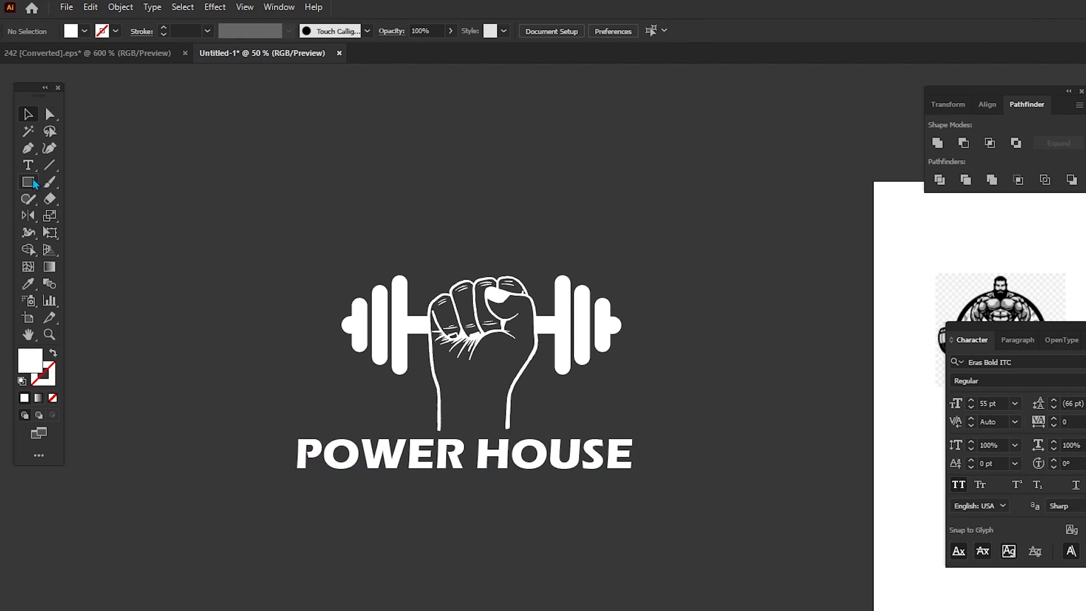
Add a second line of text reading FITNESS CENTER below POWER HOUSE
{"action": "left_click", "coordinate": [27, 165]}
{"action": "left_click", "coordinate": [293, 513]}
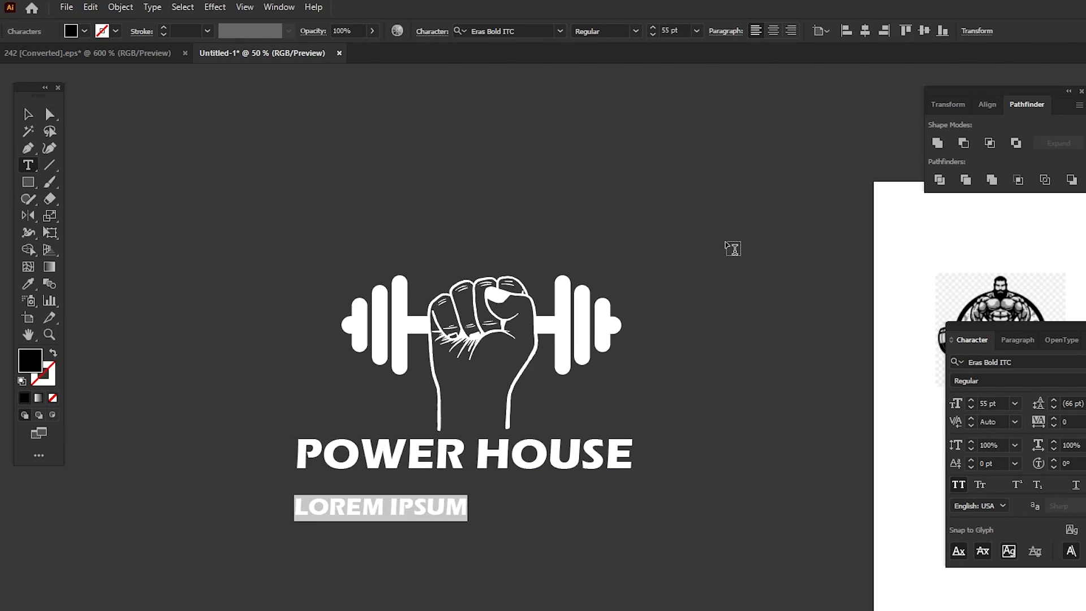
{"action": "type", "text": "FIN"}
{"action": "key", "text": "BackSpace"}
{"action": "type", "text": "TNESS CER"}
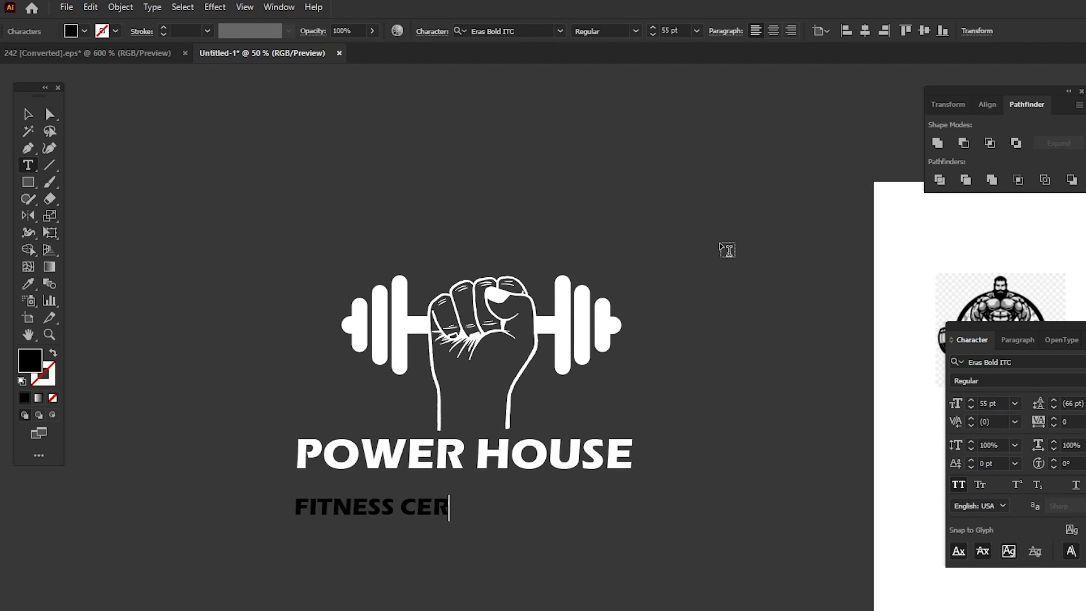
{"action": "key", "text": "BackSpace"}
{"action": "type", "text": "NTER"}
{"action": "left_click", "coordinate": [28, 115]}
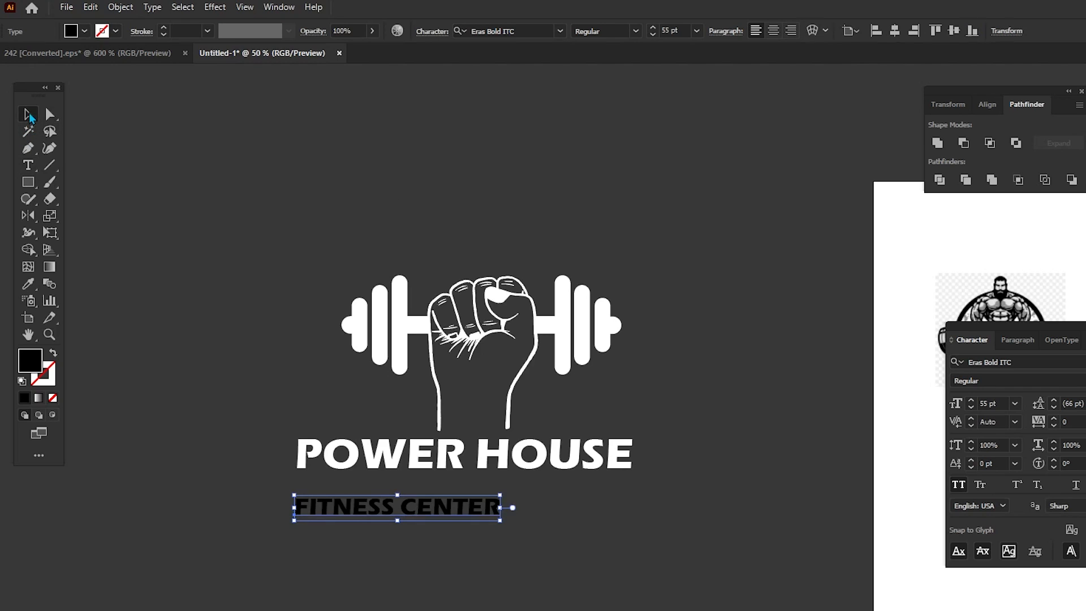
Set the FITNESS CENTER text in Open Sans Regular with a white (FFFFFF) fill
{"action": "left_click", "coordinate": [519, 31]}
{"action": "type", "text": "ope"}
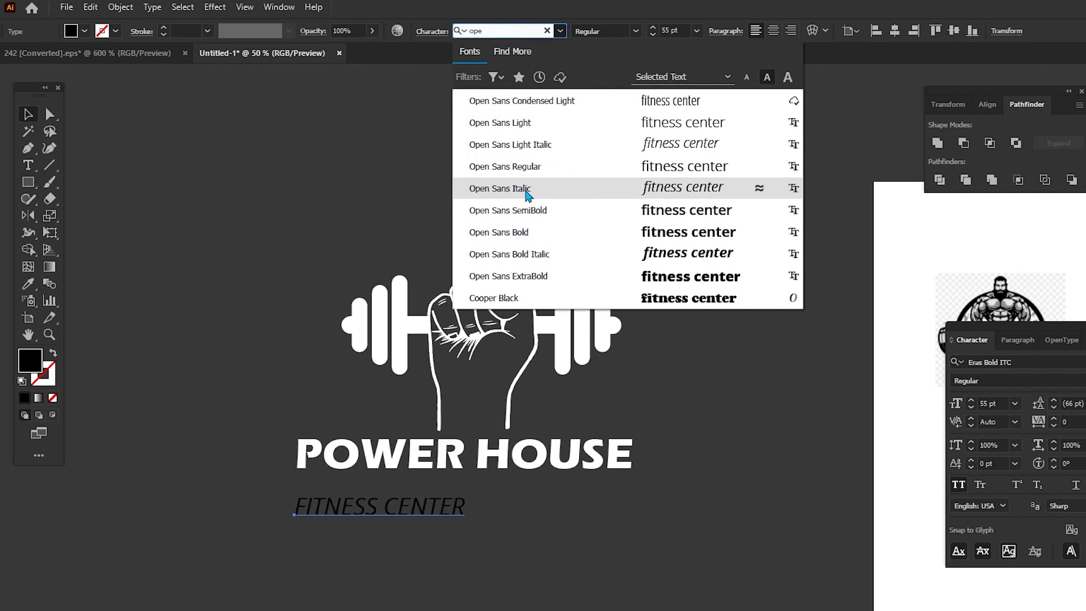
{"action": "left_click", "coordinate": [524, 168]}
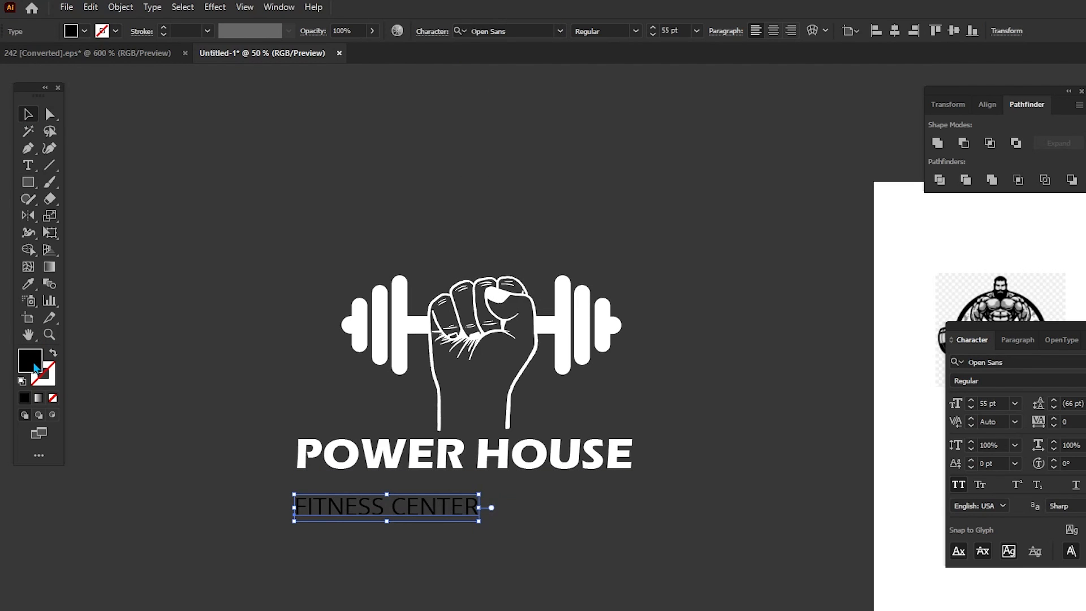
{"action": "double_click", "coordinate": [31, 362]}
{"action": "type", "text": "FFFFFF"}
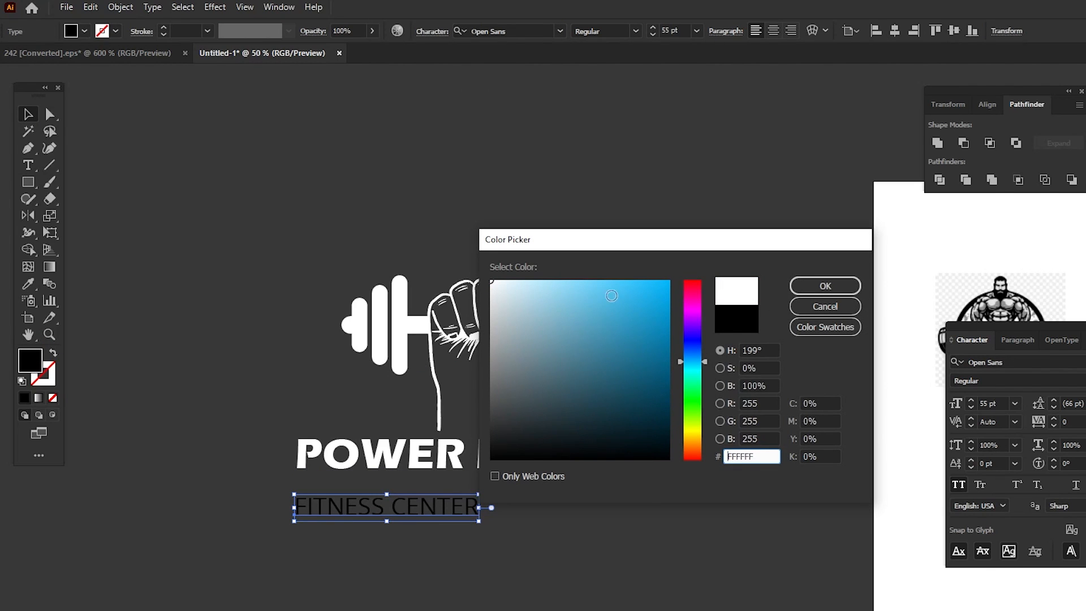
{"action": "left_click", "coordinate": [826, 287]}
Scale the FITNESS CENTER text down to about 38 pt and align its left edge just under POWER HOUSE
{"action": "left_click_drag", "start_coordinate": [429, 502], "coordinate": [411, 490]}
{"action": "left_click", "coordinate": [459, 520]}
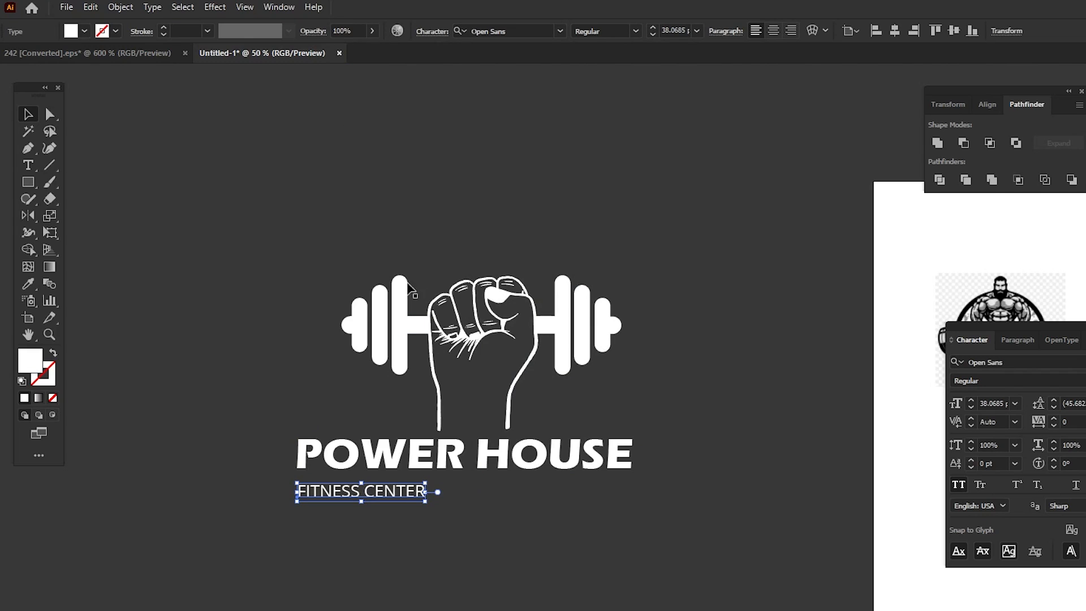
Increase the letter tracking of FITNESS CENTER to 960 so the line spans the width of POWER HOUSE
{"action": "key", "text": "alt+Right"}
{"action": "key", "text": "alt+Right"}
{"action": "key", "text": "alt+Right"}
{"action": "key", "text": "alt+Right"}
{"action": "key", "text": "alt+Right"}
{"action": "key", "text": "alt+Right"}
{"action": "key", "text": "alt+Right"}
{"action": "key", "text": "alt+Right"}
{"action": "key", "text": "alt+Right"}
{"action": "key", "text": "alt+Right"}
{"action": "key", "text": "alt+Right"}
{"action": "key", "text": "alt+Right"}
{"action": "key", "text": "alt+Right"}
{"action": "key", "text": "alt+Right"}
{"action": "key", "text": "alt+Right"}
{"action": "key", "text": "alt+Right"}
{"action": "key", "text": "alt+Right"}
{"action": "key", "text": "alt+Right"}
{"action": "key", "text": "alt+Right"}
{"action": "key", "text": "alt+Right"}
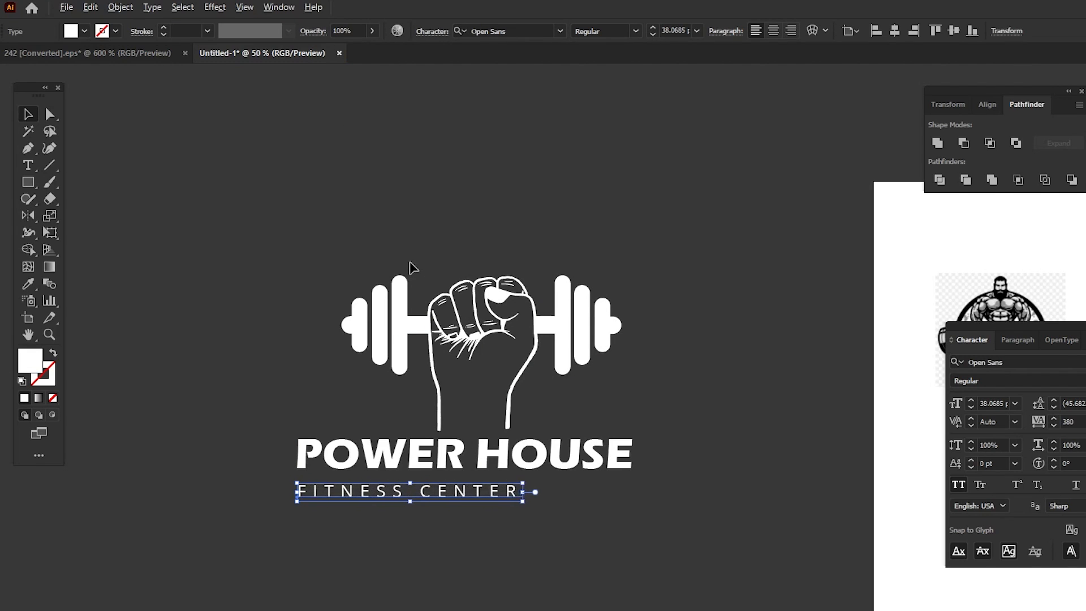
{"action": "key", "text": "alt+Right"}
{"action": "key", "text": "alt+Right"}
{"action": "key", "text": "alt+Right"}
{"action": "key", "text": "alt+Right"}
{"action": "key", "text": "alt+Right"}
{"action": "key", "text": "alt+Right"}
{"action": "key", "text": "alt+Right"}
{"action": "key", "text": "alt+Right"}
{"action": "key", "text": "alt+Right"}
{"action": "key", "text": "alt+Right"}
{"action": "key", "text": "alt+Right"}
{"action": "key", "text": "alt+Right"}
{"action": "key", "text": "alt+Right"}
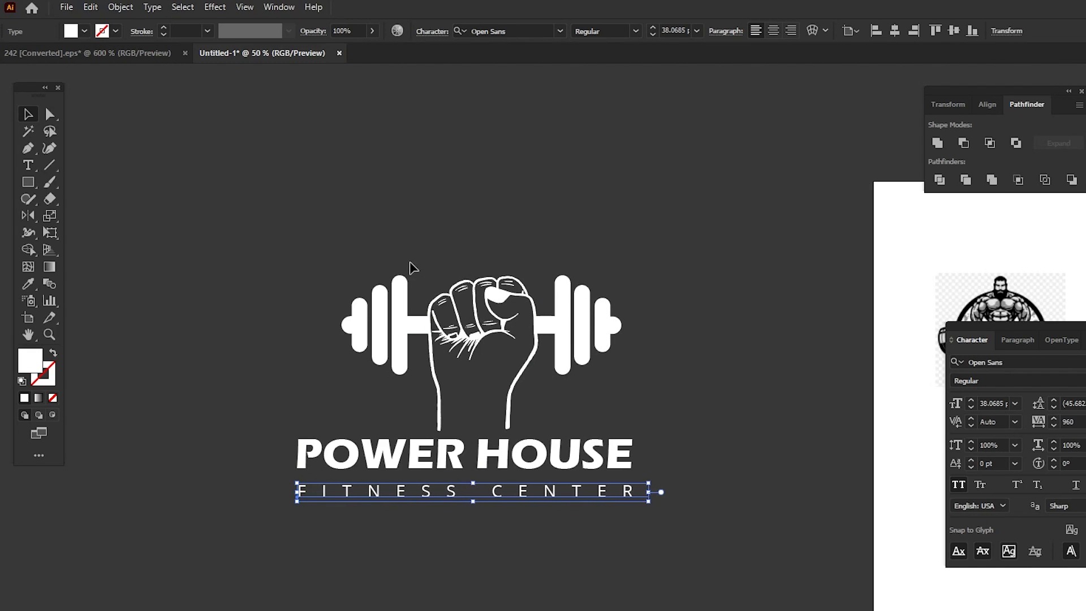
{"action": "left_click", "coordinate": [321, 585]}
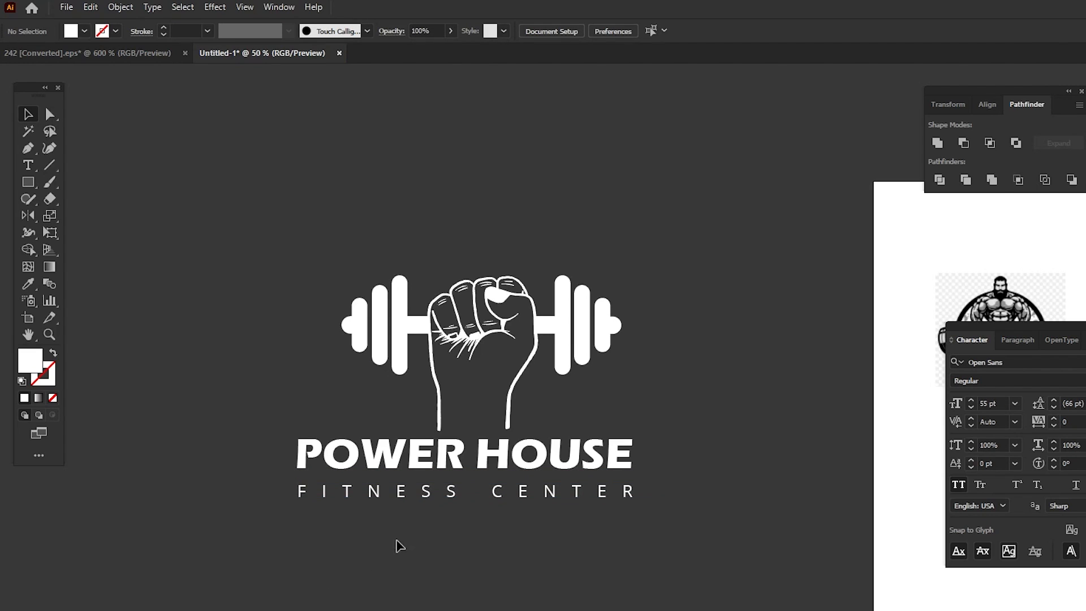
Lower the opacity of the FITNESS CENTER text to 48%
{"action": "left_click", "coordinate": [554, 500]}
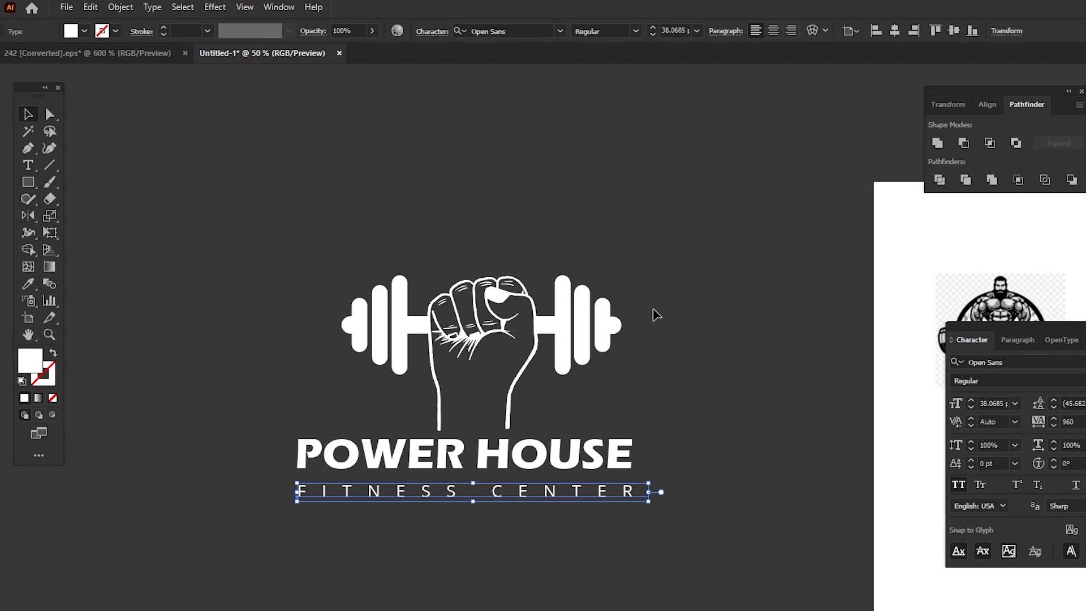
{"action": "left_click", "coordinate": [372, 31]}
{"action": "left_click_drag", "start_coordinate": [373, 50], "coordinate": [341, 51]}
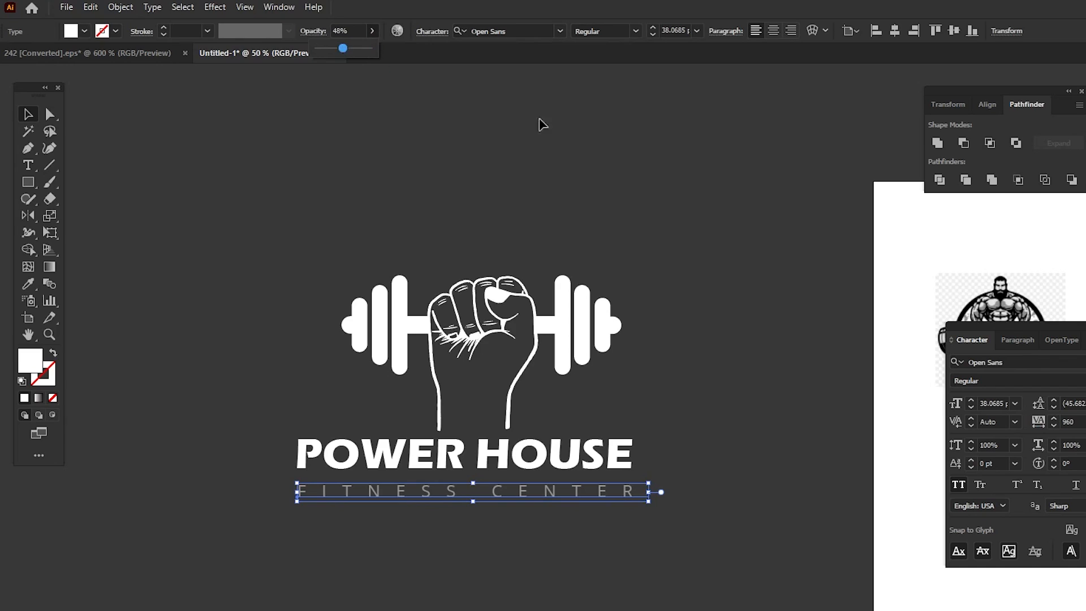
{"action": "left_click", "coordinate": [566, 120]}
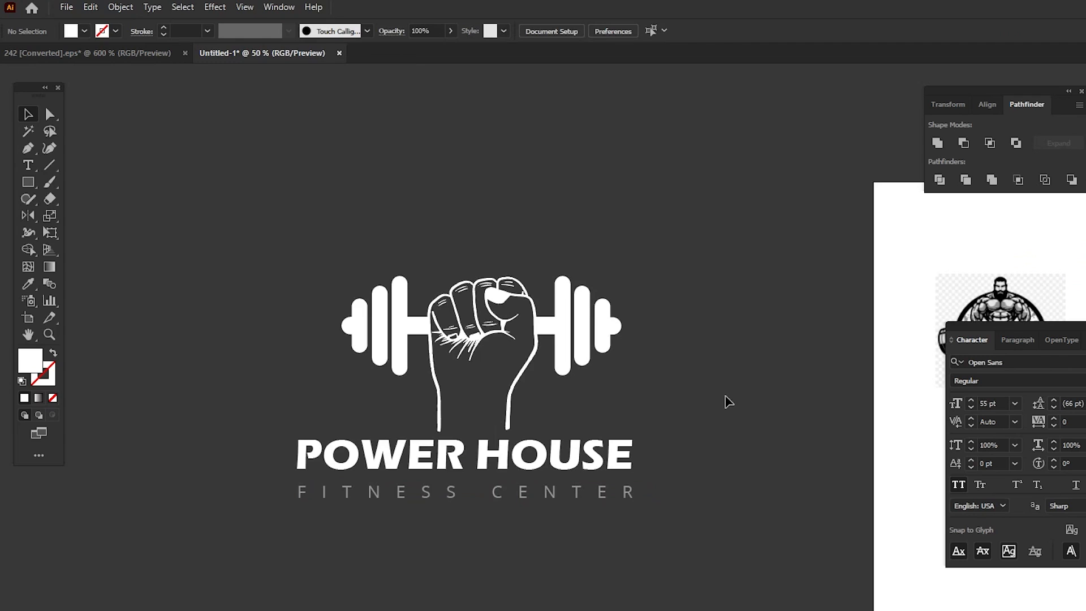
Select both text lines and scale them down slightly together, keeping them below the fist
{"action": "left_click_drag", "start_coordinate": [649, 559], "coordinate": [588, 455]}
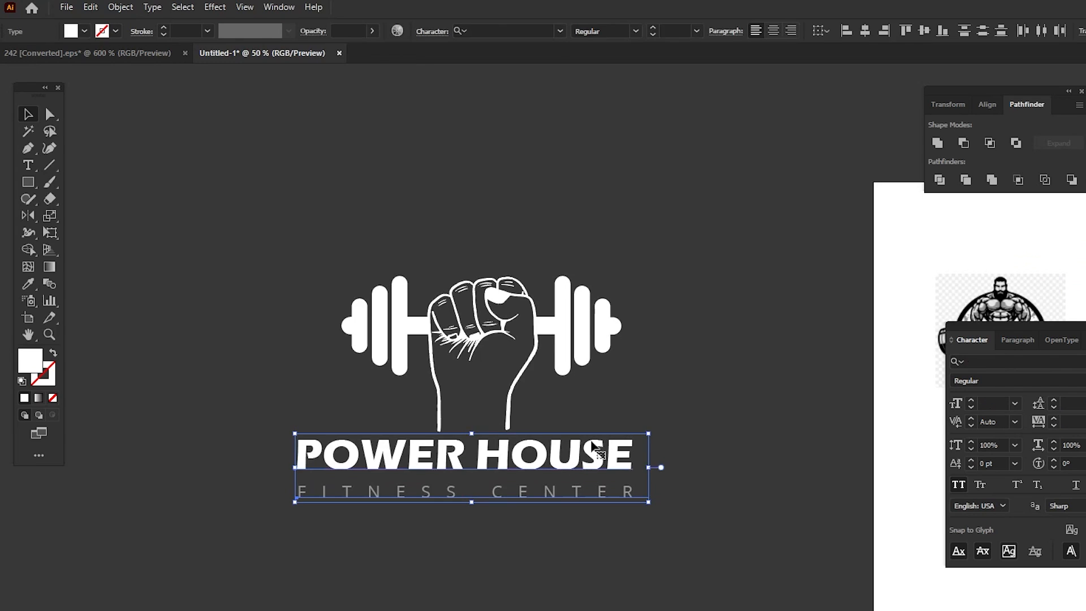
{"action": "left_click_drag", "start_coordinate": [650, 471], "coordinate": [601, 461]}
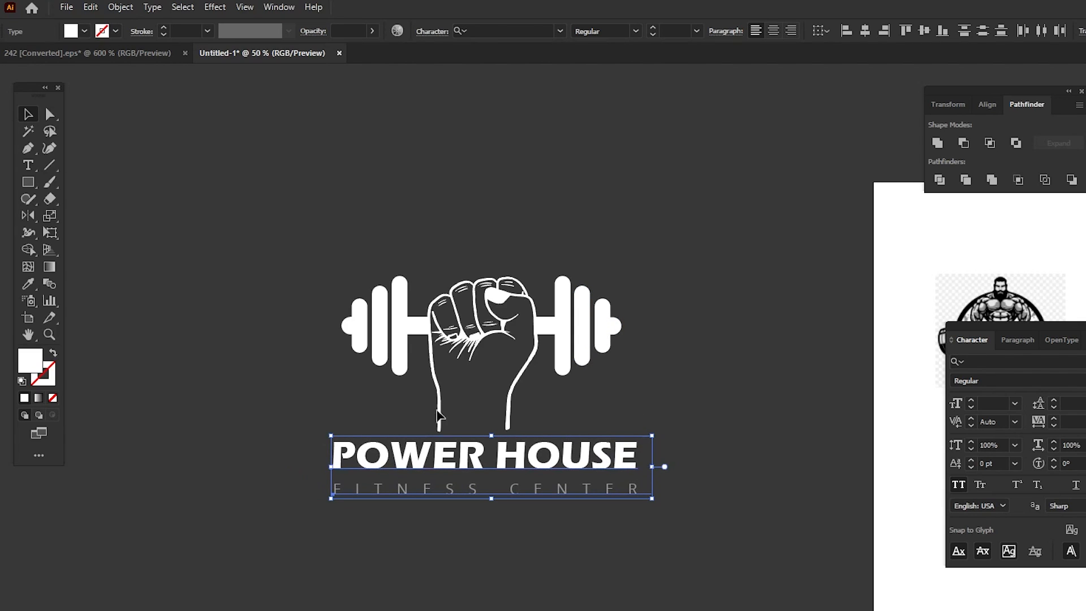
{"action": "left_click", "coordinate": [306, 429]}
Show the rulers and place vertical guides at the dumbbell's left and right tips
{"action": "key", "text": "ctrl+r"}
{"action": "left_click_drag", "start_coordinate": [5, 500], "coordinate": [342, 499]}
{"action": "left_click_drag", "start_coordinate": [5, 536], "coordinate": [626, 501]}
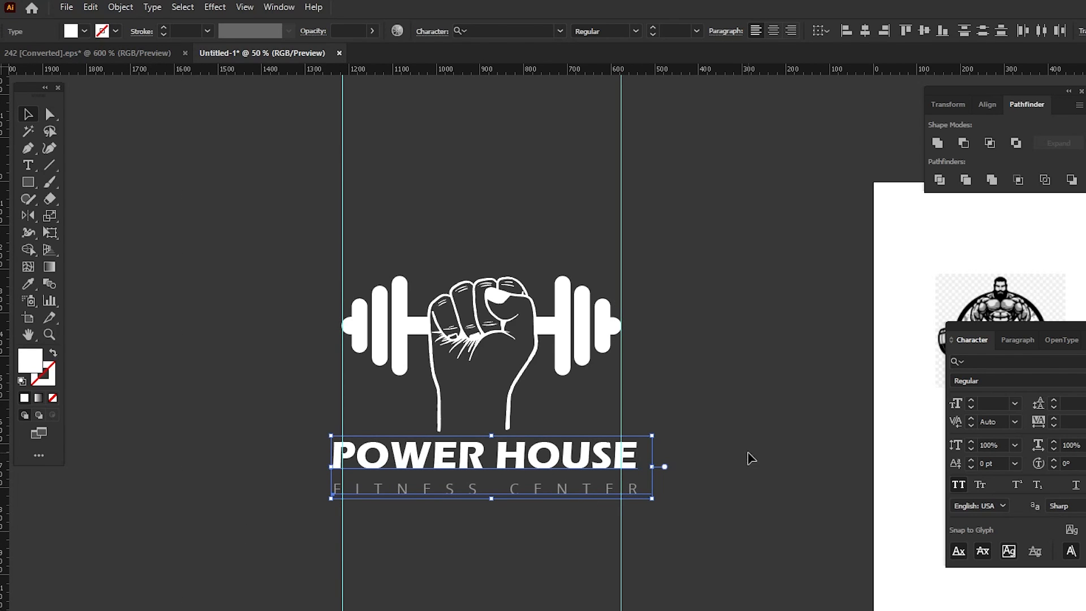
Scale POWER HOUSE and FITNESS CENTER down together so they fit exactly between the two vertical guides
{"action": "left_click", "coordinate": [717, 441]}
{"action": "key", "text": "ctrl+plus"}
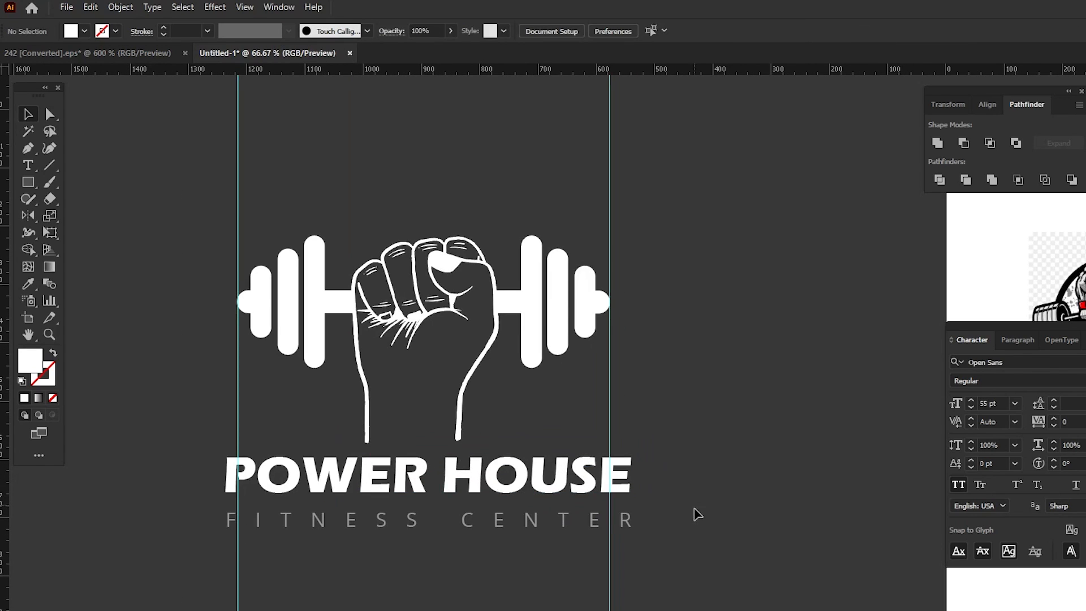
{"action": "left_click", "coordinate": [585, 481]}
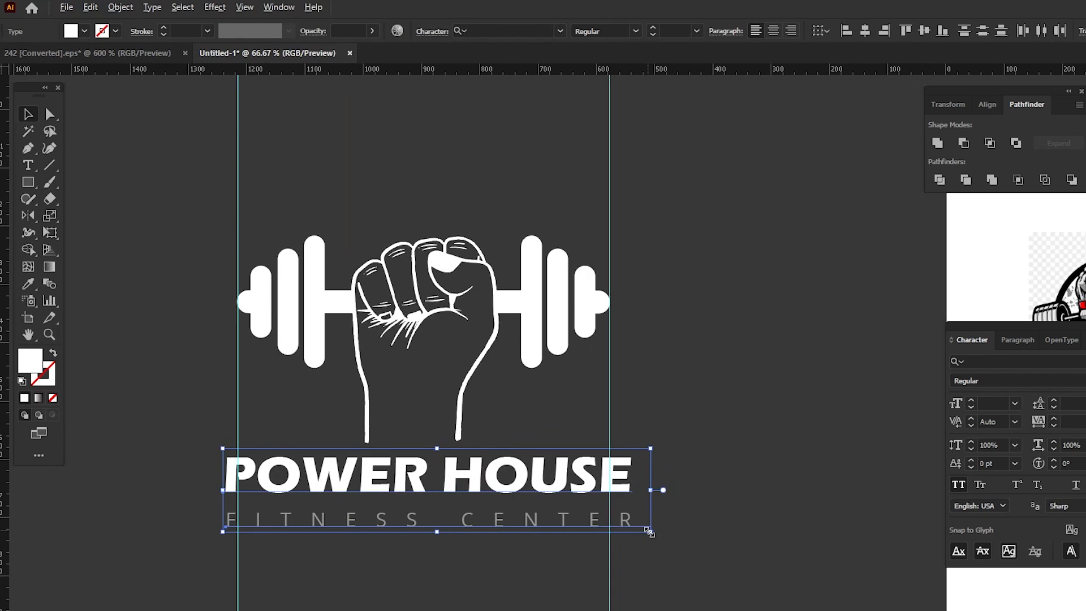
{"action": "left_click_drag", "start_coordinate": [649, 531], "coordinate": [629, 492]}
{"action": "left_click", "coordinate": [698, 465]}
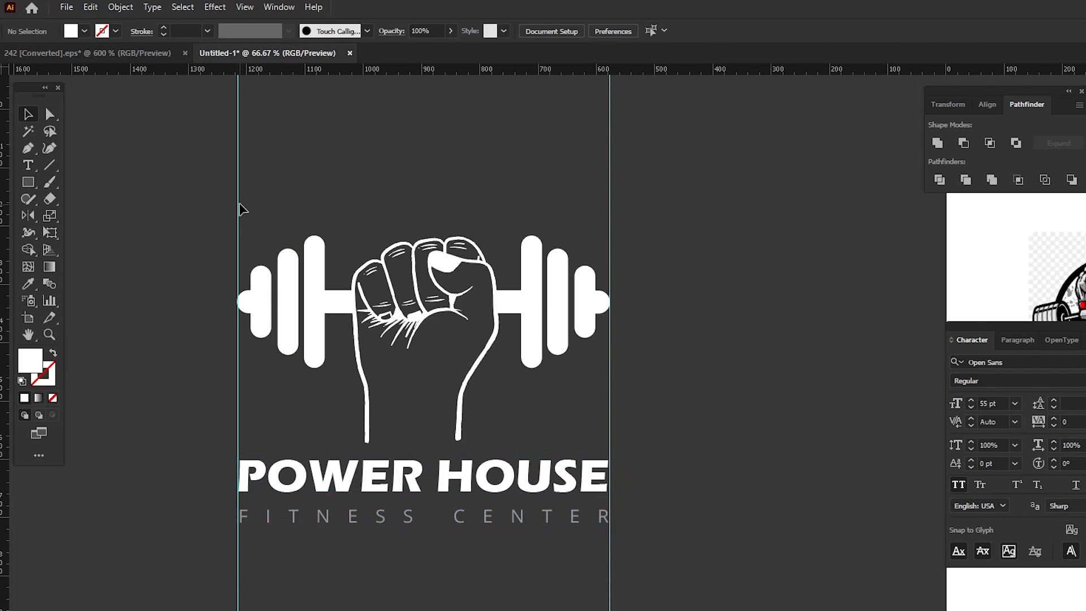
Unlock the guides and delete both vertical guides beside the logo
{"action": "right_click", "coordinate": [238, 175]}
{"action": "mouse_move", "coordinate": [302, 346]}
{"action": "left_click", "coordinate": [301, 322]}
{"action": "left_click_drag", "start_coordinate": [213, 150], "coordinate": [303, 176]}
{"action": "key", "text": "Delete"}
{"action": "left_click_drag", "start_coordinate": [412, 102], "coordinate": [688, 169]}
{"action": "key", "text": "Delete"}
{"action": "key", "text": "ctrl+minus"}
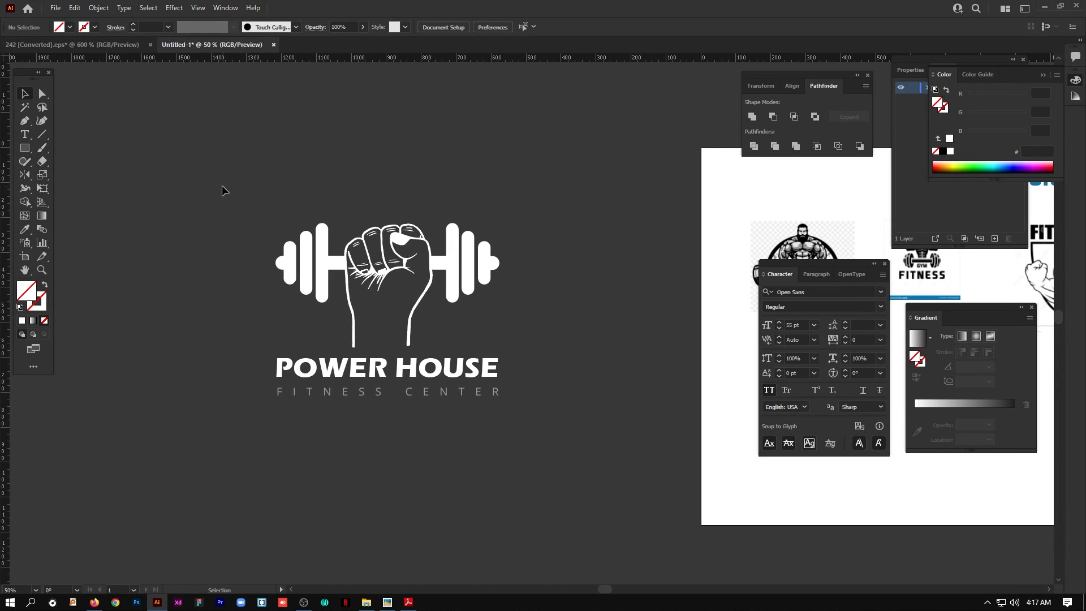
{"action": "key", "text": "ctrl+a"}
{"action": "left_click", "coordinate": [568, 437]}
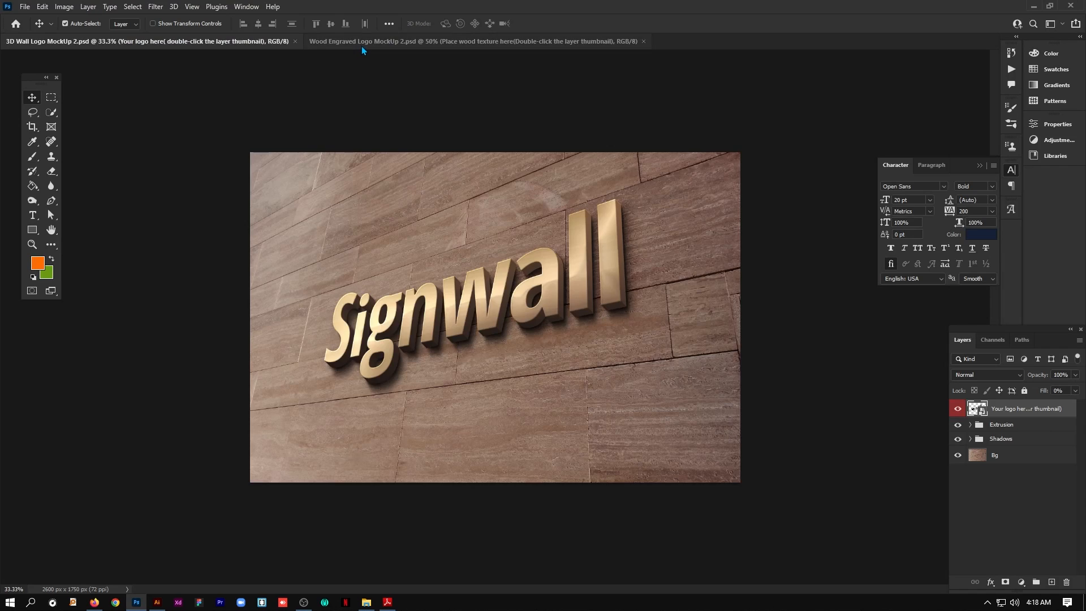
In Photoshop, open the logo smart object of 3D Wall Logo MockUp 2.psd and hide its Replace me layer
{"action": "left_click", "coordinate": [364, 42]}
{"action": "left_click", "coordinate": [236, 41]}
{"action": "double_click", "coordinate": [972, 410]}
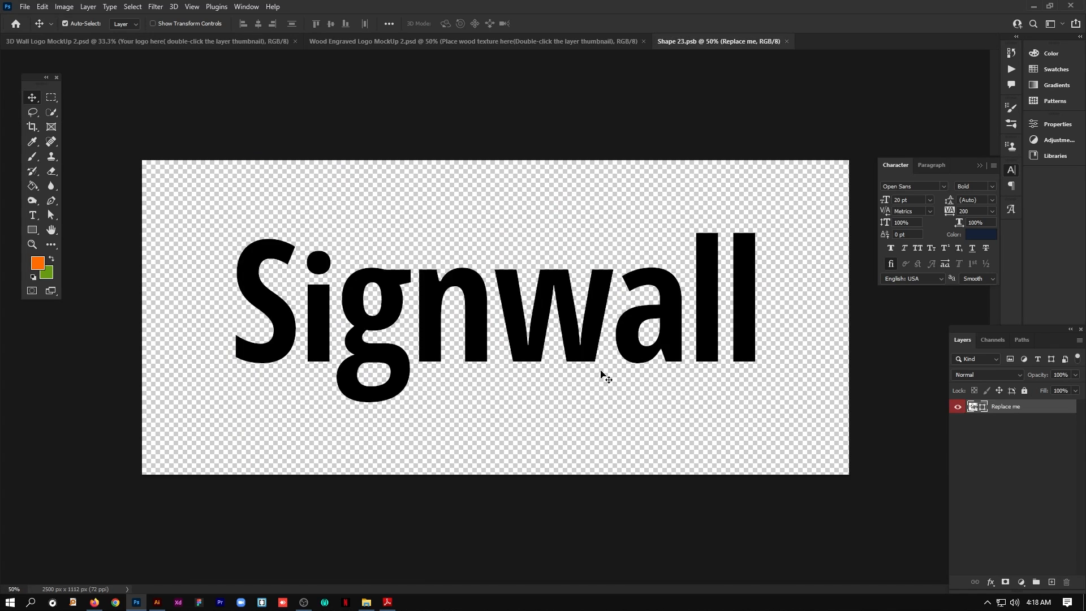
{"action": "left_click", "coordinate": [957, 407]}
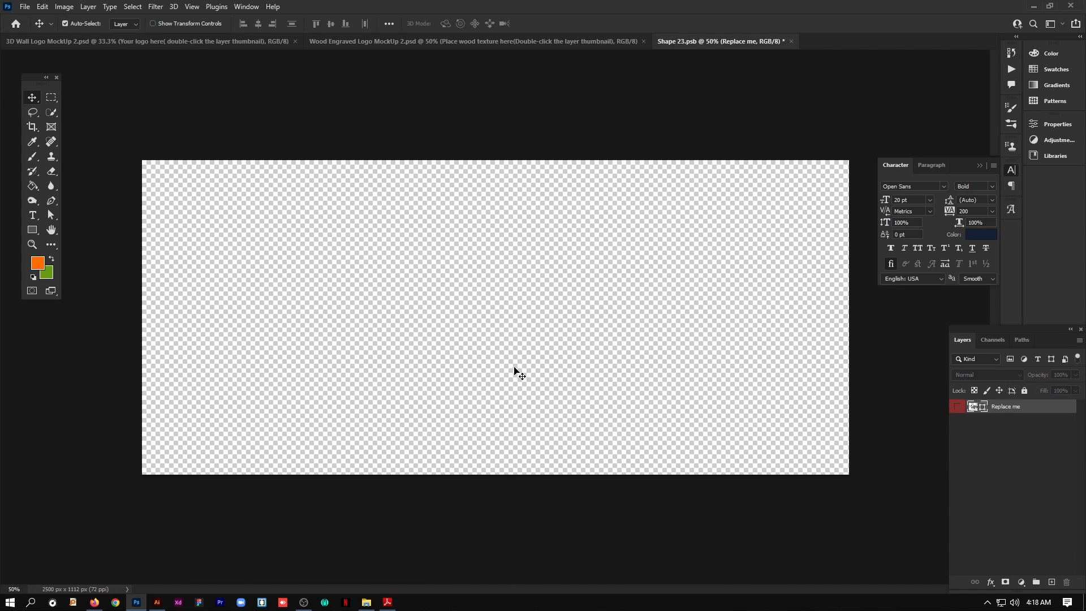
Bring the complete fist, dumbbell and text logo from Illustrator into Photoshop's Shape 23.psb as a vector smart object
{"action": "left_click", "coordinate": [158, 602]}
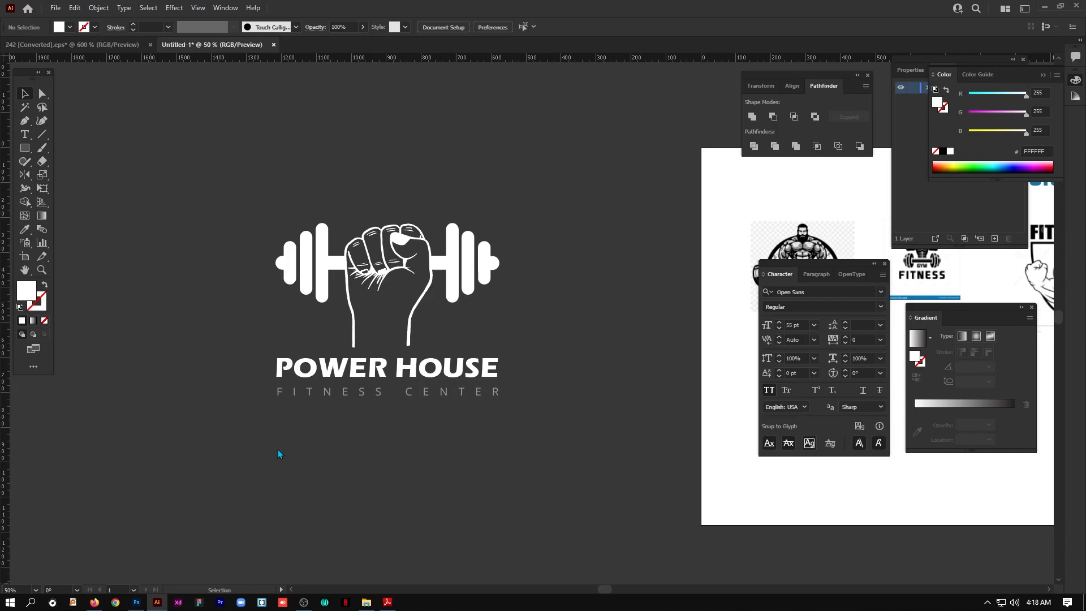
{"action": "left_click_drag", "start_coordinate": [256, 177], "coordinate": [518, 473]}
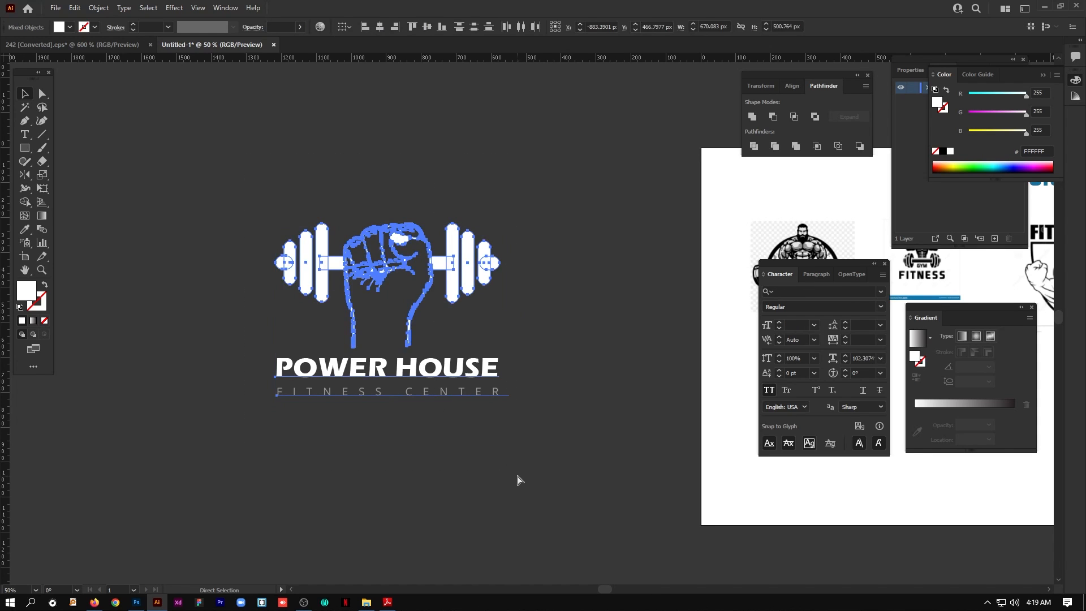
{"action": "left_click", "coordinate": [518, 481]}
{"action": "left_click_drag", "start_coordinate": [447, 294], "coordinate": [196, 607]}
{"action": "left_click", "coordinate": [136, 602]}
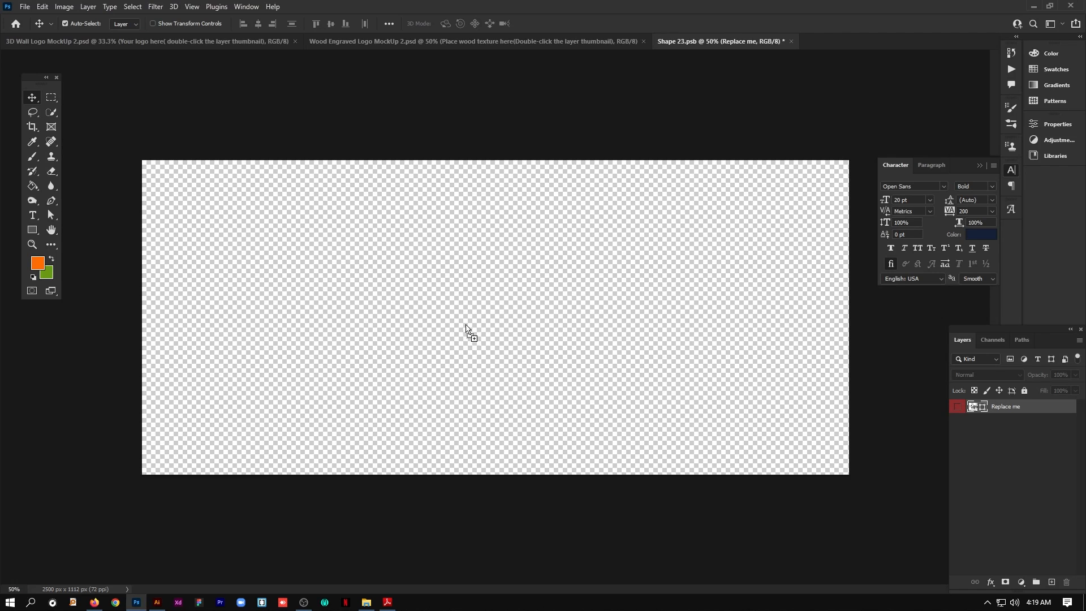
{"action": "left_click_drag", "start_coordinate": [510, 341], "coordinate": [510, 342]}
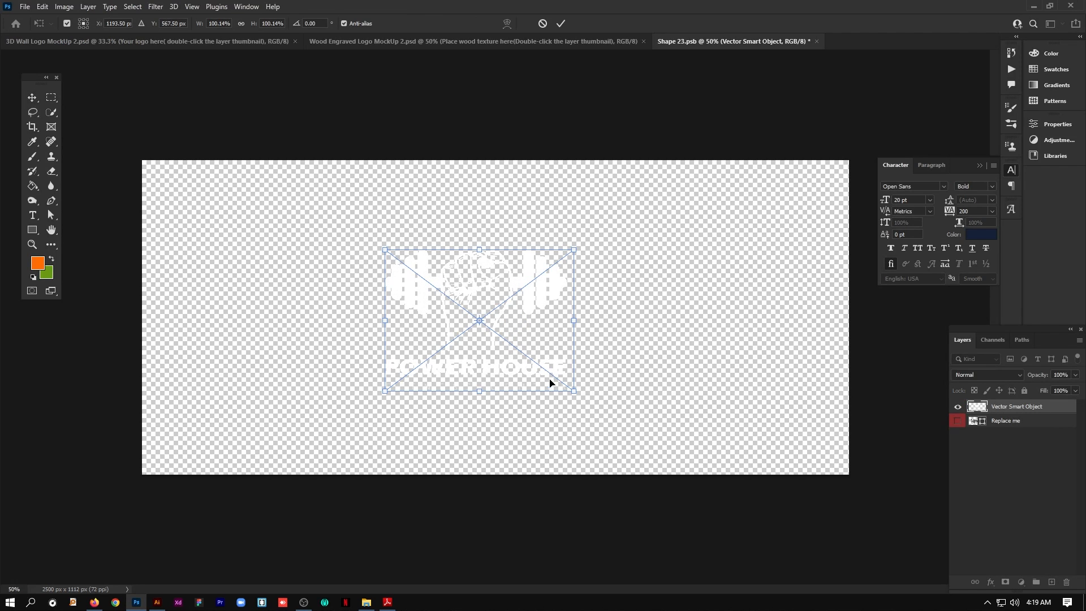
Enlarge the placed logo proportionally to fill most of the canvas height and place it near the centre
{"action": "left_click_drag", "start_coordinate": [572, 391], "coordinate": [624, 429]}
{"action": "left_click_drag", "start_coordinate": [561, 283], "coordinate": [577, 287]}
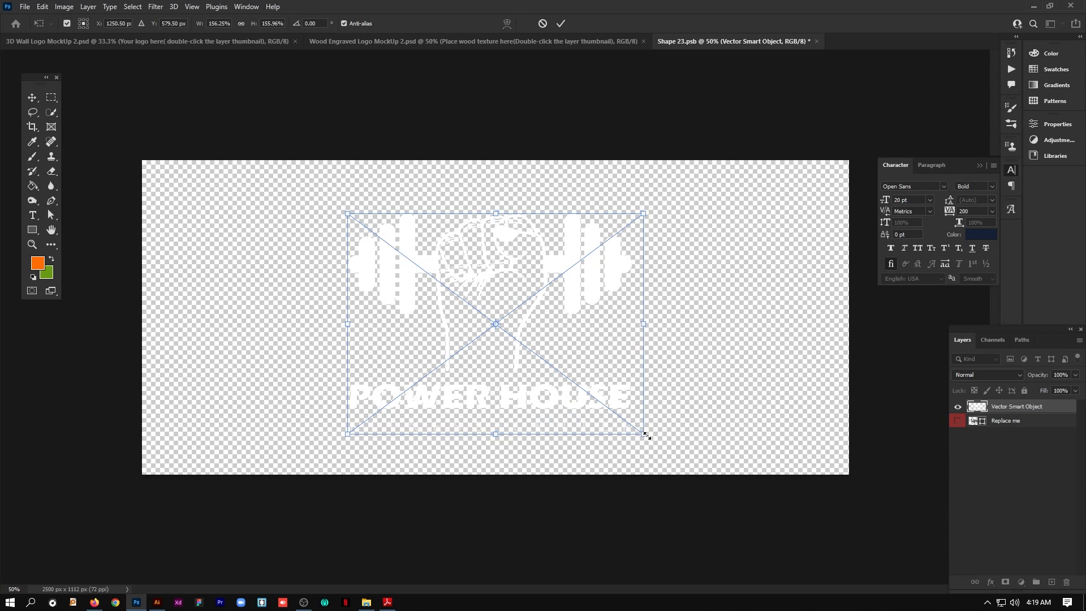
{"action": "left_click_drag", "start_coordinate": [644, 434], "coordinate": [654, 443]}
{"action": "key", "text": "Return"}
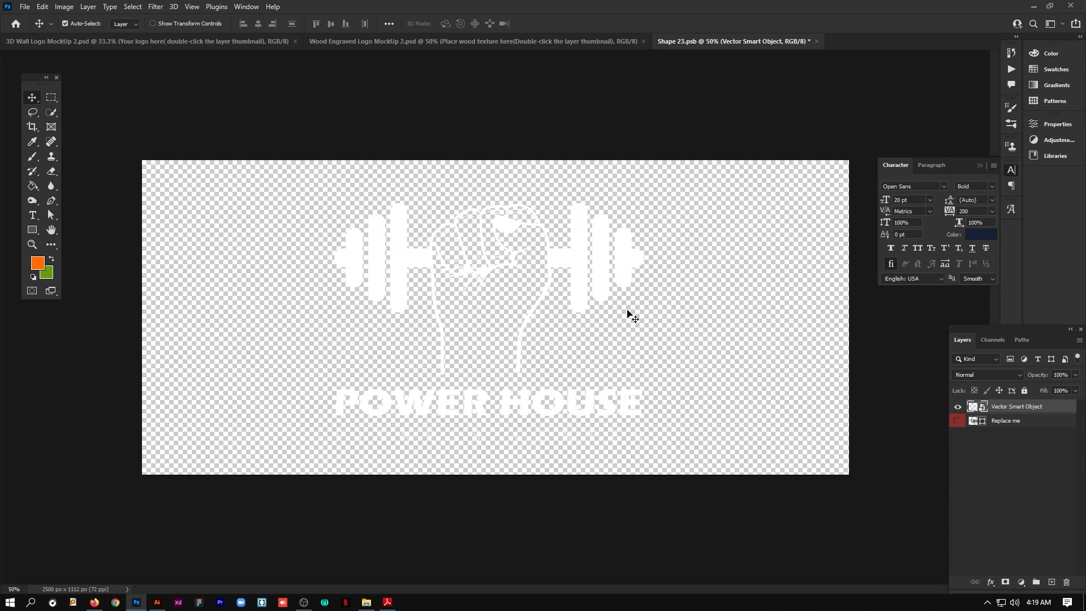
Save Shape 23.psb and inspect the updated logo in the 3D wall mockup
{"action": "key", "text": "ctrl+s"}
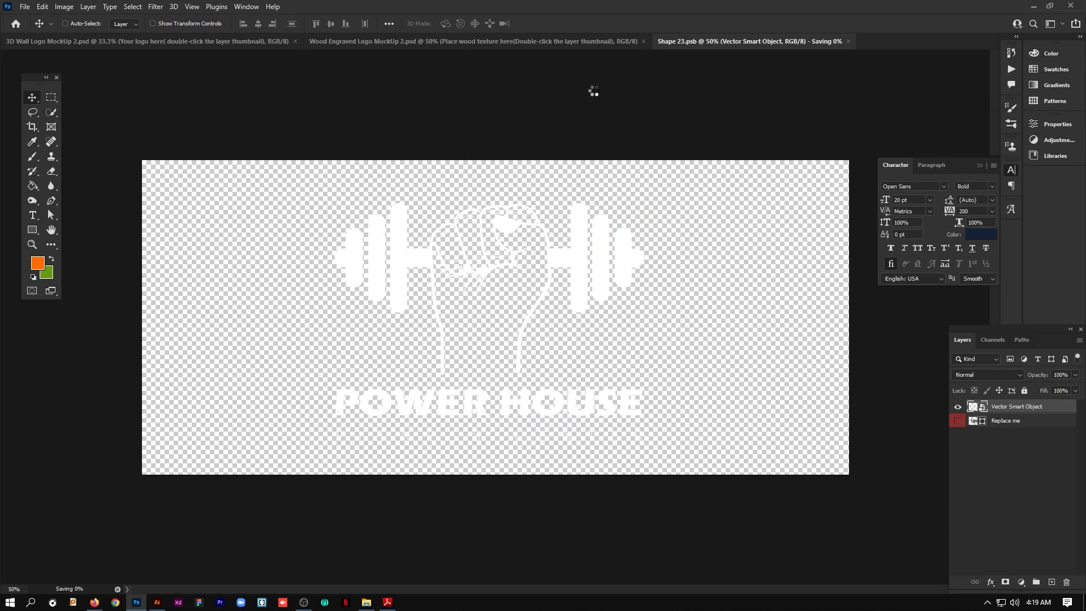
{"action": "left_click", "coordinate": [275, 43]}
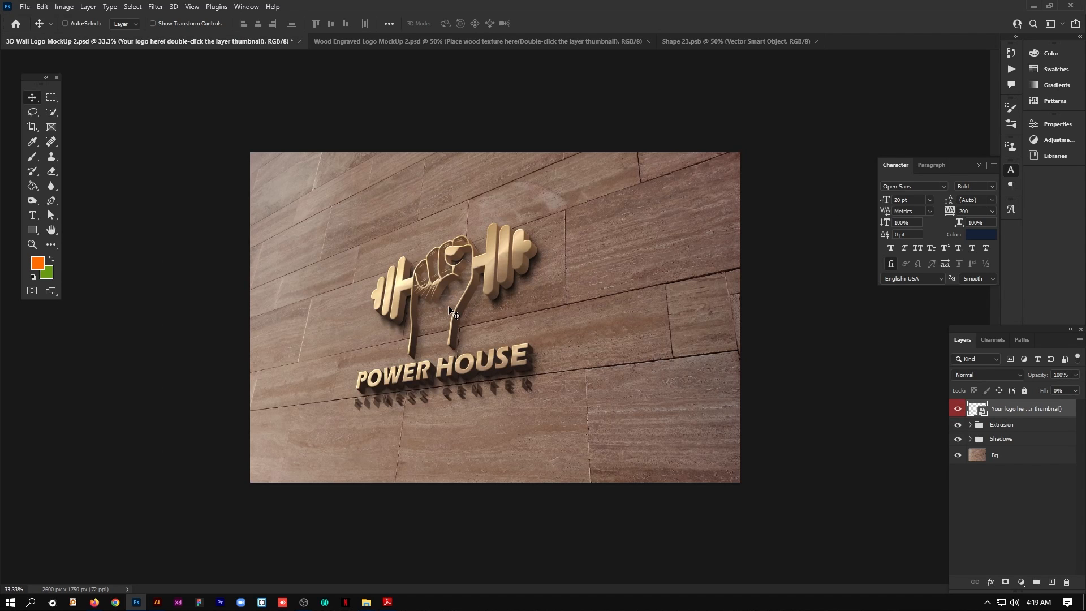
{"action": "key", "text": "ctrl+plus"}
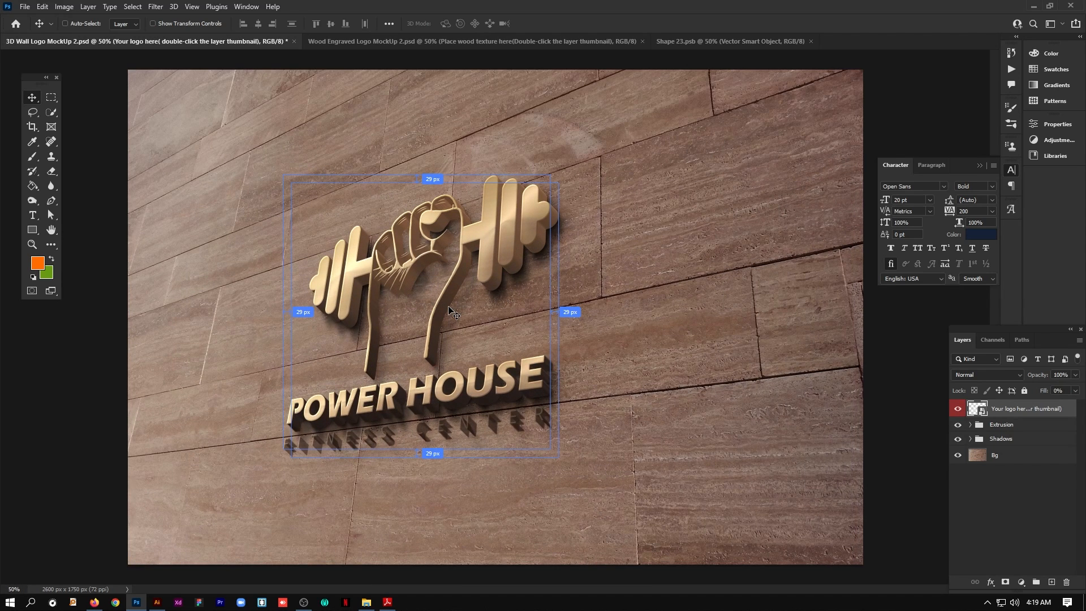
{"action": "key", "text": "ctrl+minus"}
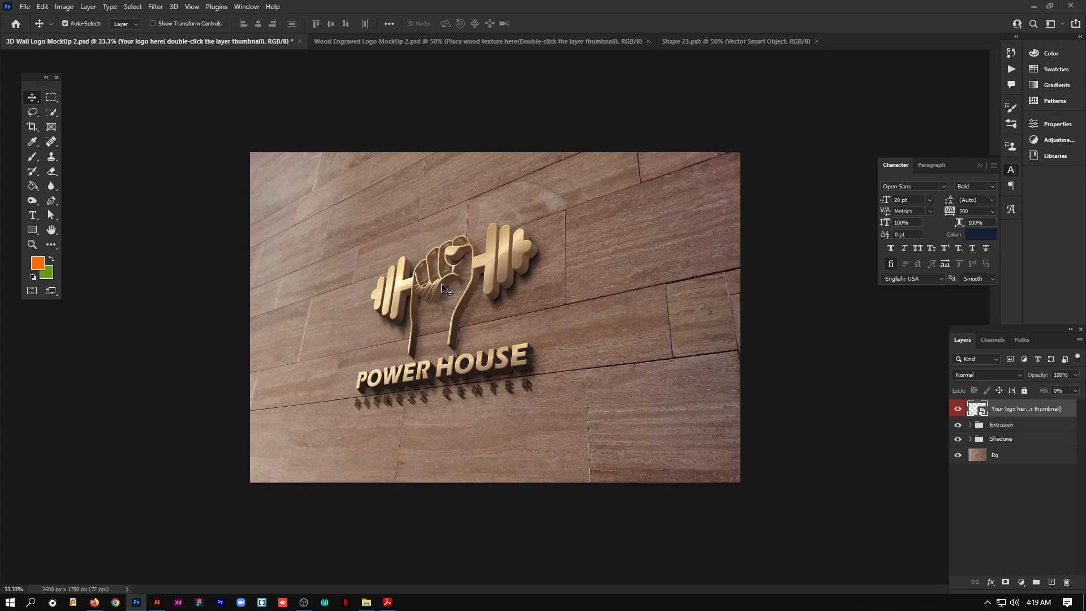
Place the Illustrator logo in the logo smart object of Wood Engraved Logo MockUp 2.psd, enlarged and roughly centred
{"action": "left_click", "coordinate": [467, 43]}
{"action": "double_click", "coordinate": [977, 414]}
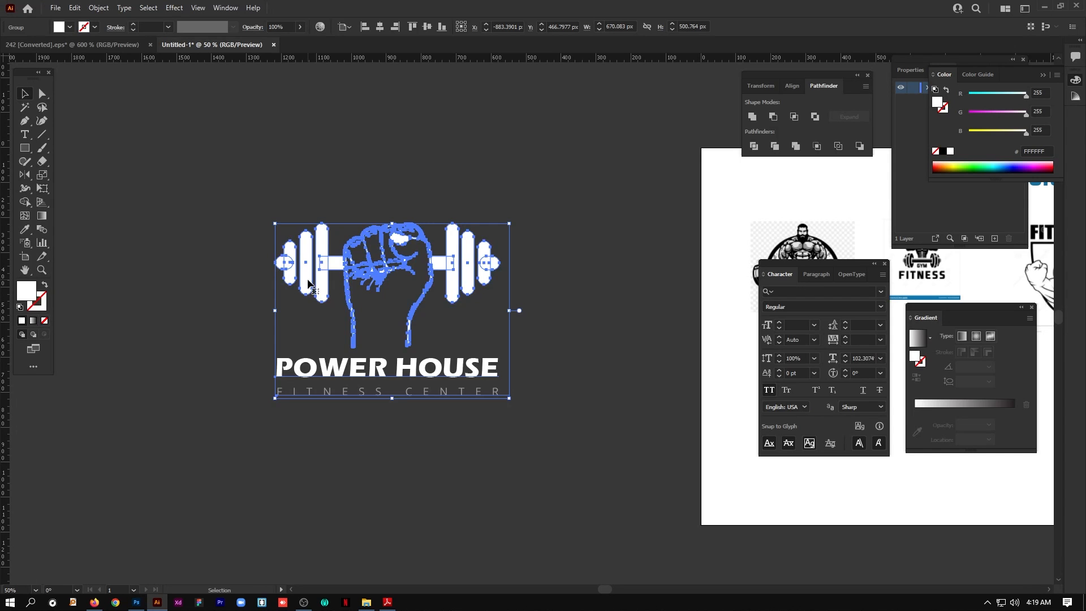
{"action": "left_click_drag", "start_coordinate": [299, 297], "coordinate": [555, 322]}
{"action": "left_click_drag", "start_coordinate": [627, 445], "coordinate": [646, 450]}
{"action": "left_click_drag", "start_coordinate": [530, 209], "coordinate": [581, 252]}
{"action": "key", "text": "Return"}
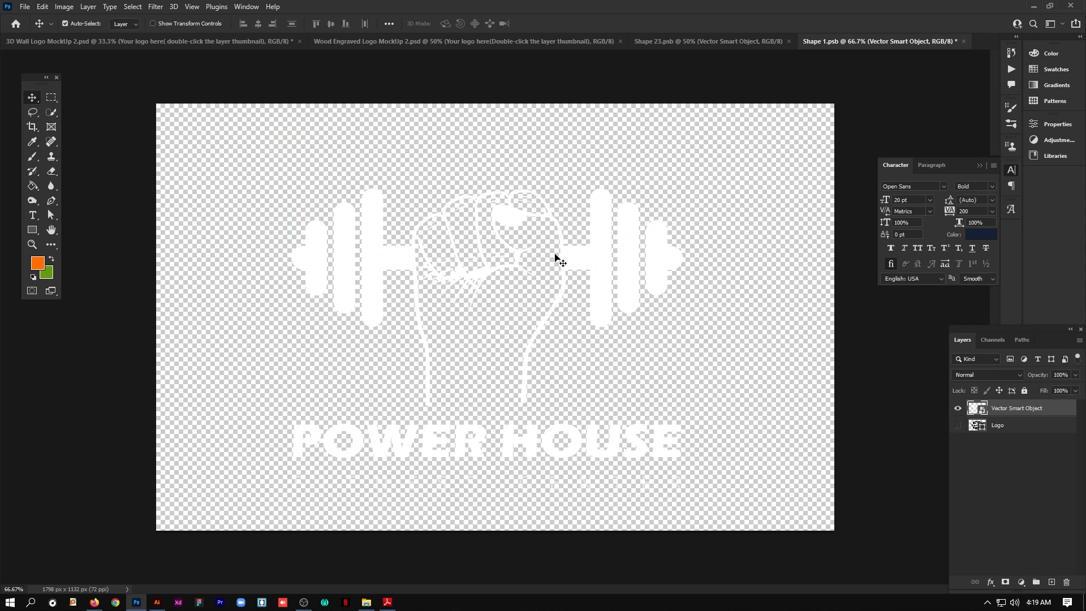
Save Shape 1.psb and display the updated wood engraved mockup
{"action": "key", "text": "ctrl+s"}
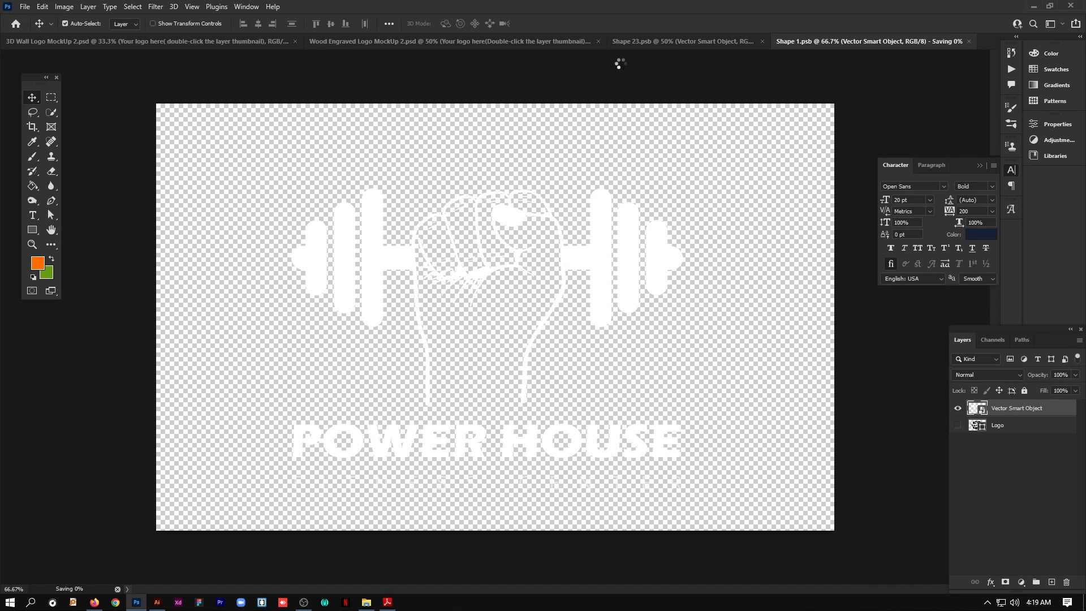
{"action": "left_click", "coordinate": [659, 43]}
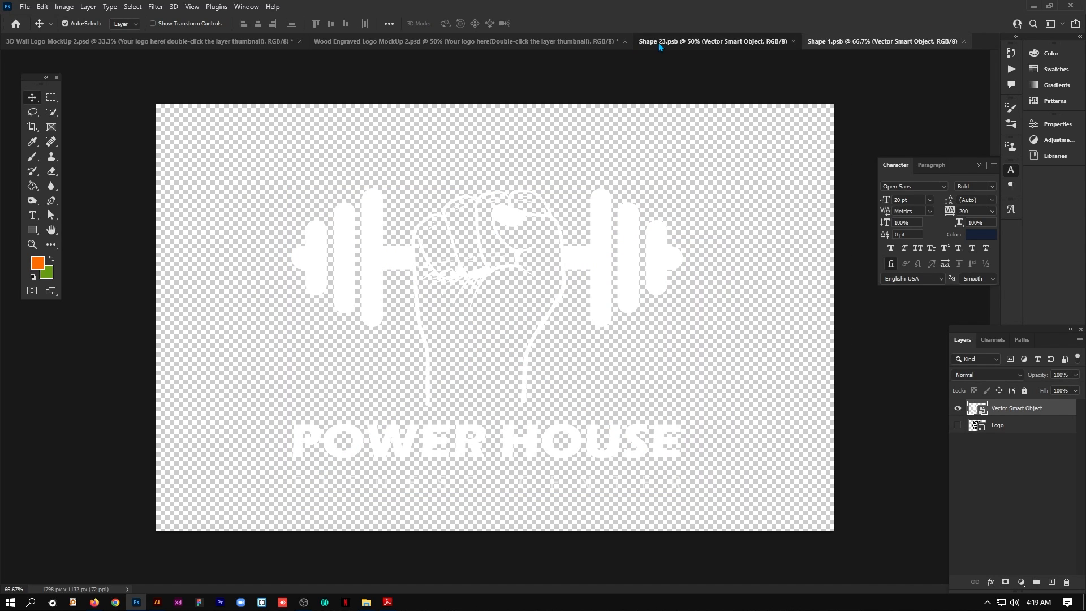
{"action": "left_click", "coordinate": [603, 42]}
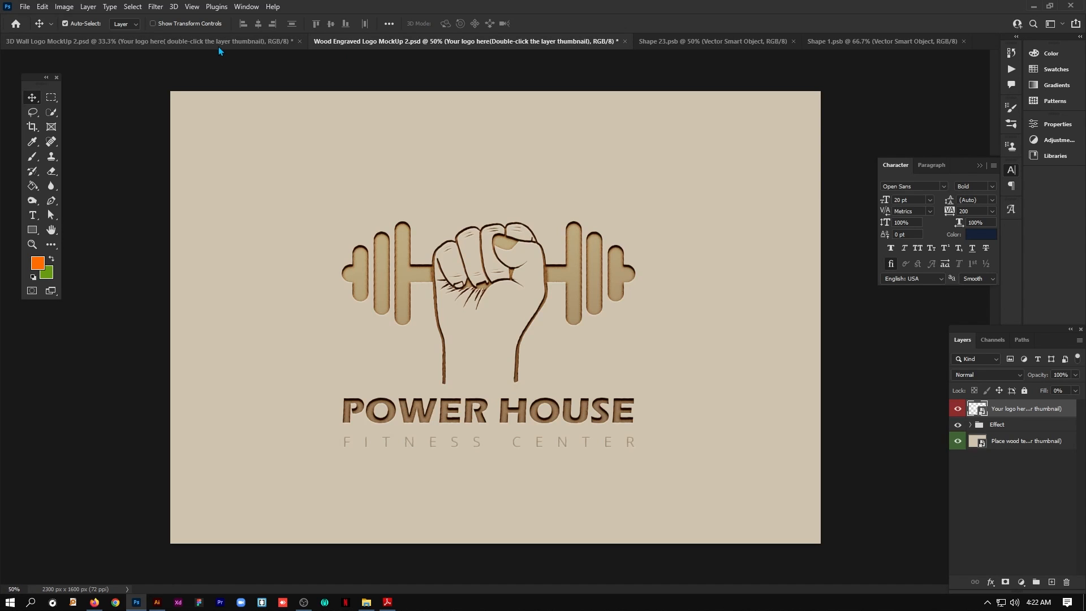
Compare the 3D wall and wood engraved mockups, and review the finished logo beside the reference artboard in Illustrator
{"action": "left_click", "coordinate": [219, 42]}
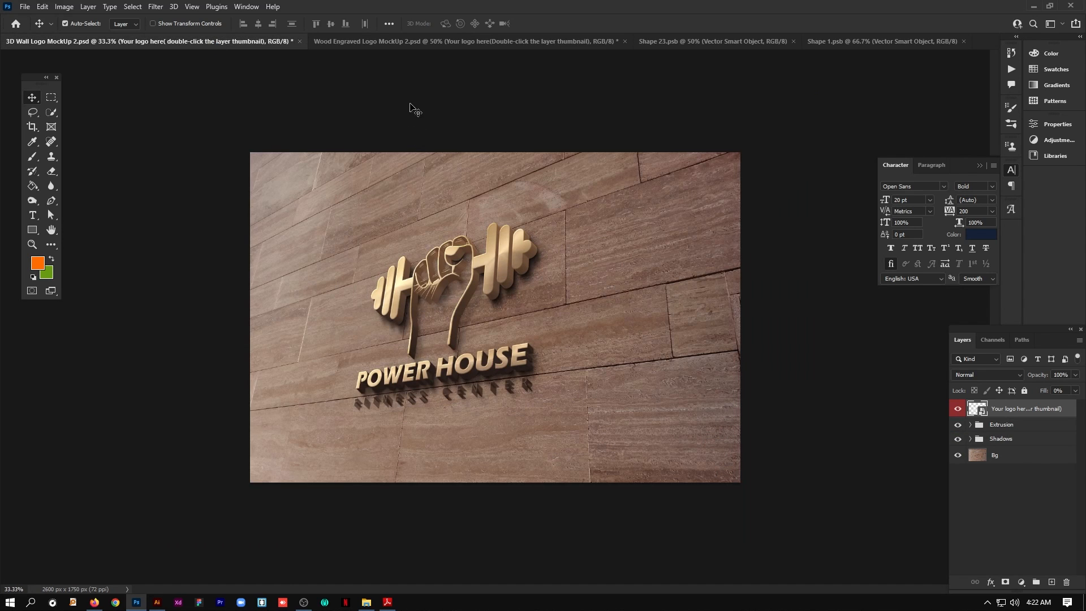
{"action": "left_click", "coordinate": [402, 45]}
{"action": "left_click", "coordinate": [259, 45]}
{"action": "left_click", "coordinate": [156, 602]}
{"action": "left_click_drag", "start_coordinate": [581, 243], "coordinate": [379, 281]}
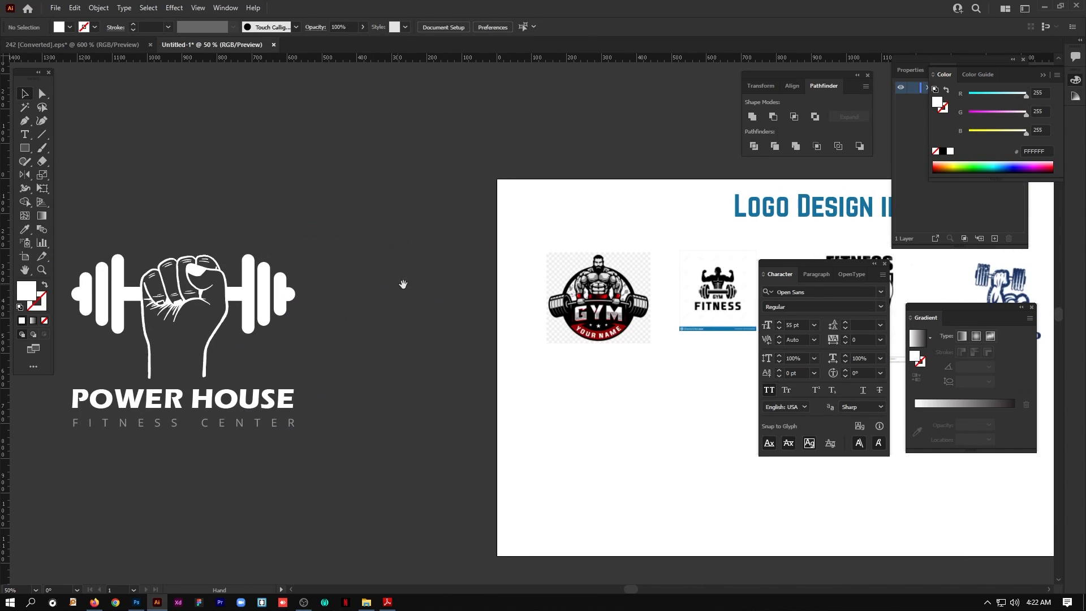
{"action": "left_click_drag", "start_coordinate": [312, 278], "coordinate": [431, 259]}
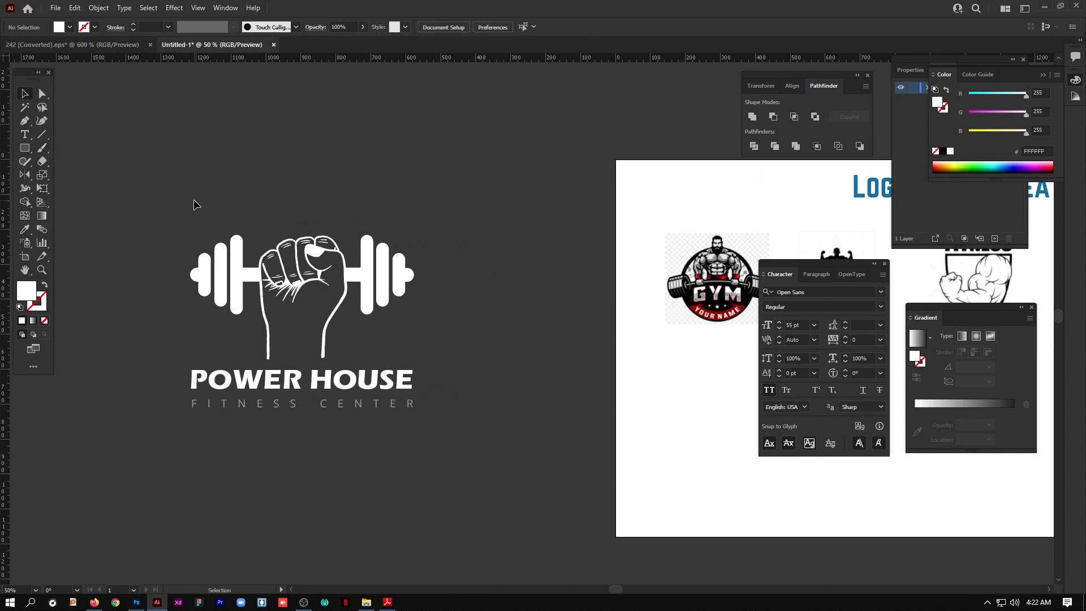
{"action": "left_click", "coordinate": [357, 385]}
{"action": "left_click", "coordinate": [501, 408]}
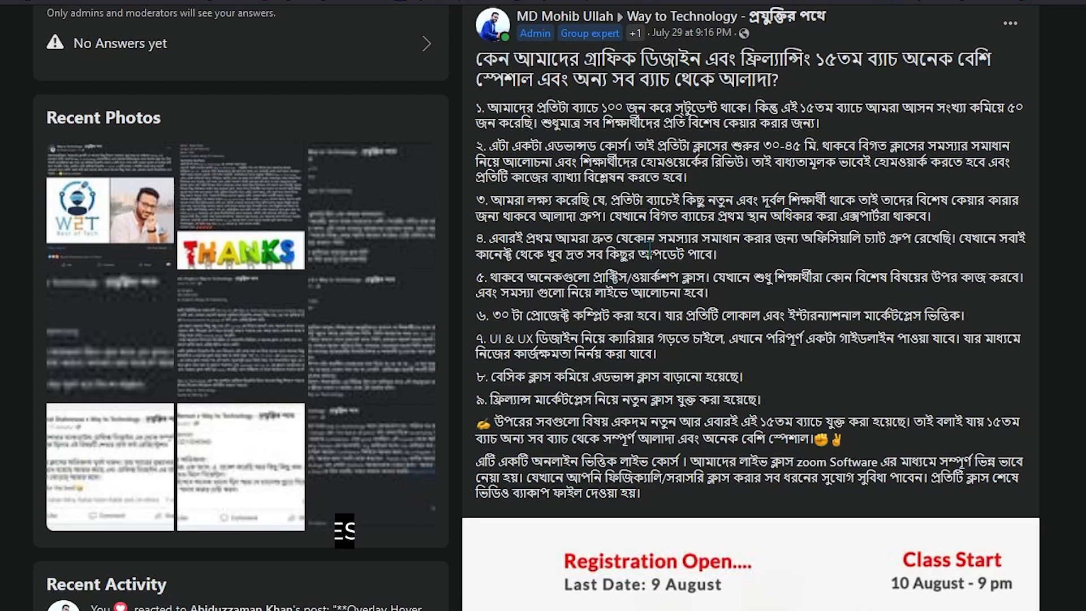
In the browser, review the course announcement post on Facebook and browse the Way to Technology channel's uploaded videos on YouTube
{"action": "left_click_drag", "start_coordinate": [656, 490], "coordinate": [484, 110]}
{"action": "left_click", "coordinate": [672, 197]}
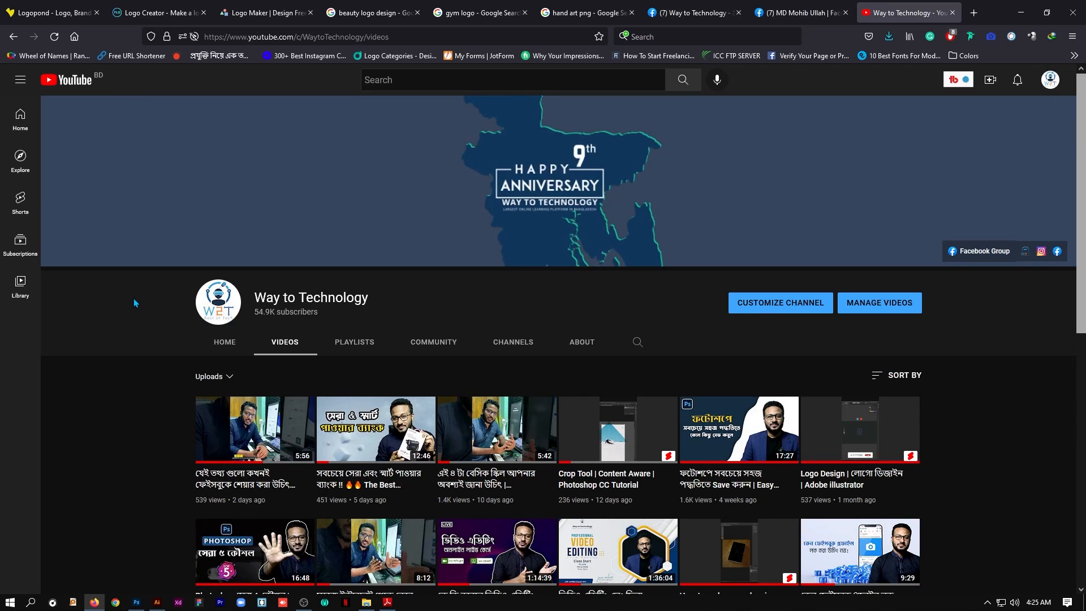
{"action": "scroll", "coordinate": [131, 297], "scroll_direction": "down", "scroll_amount": 3}
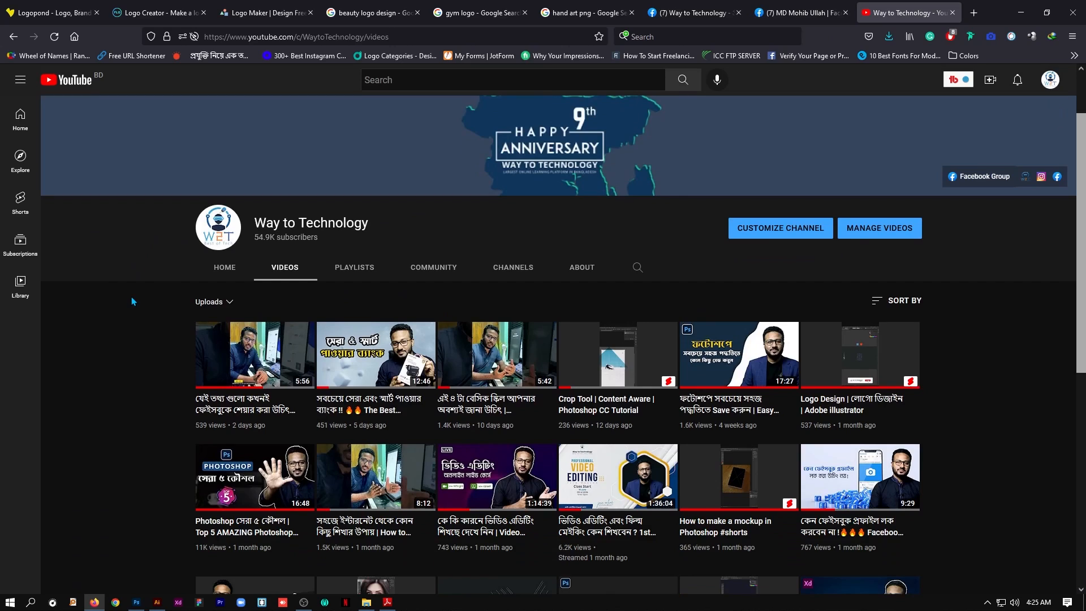
{"action": "scroll", "coordinate": [131, 296], "scroll_direction": "down", "scroll_amount": 3}
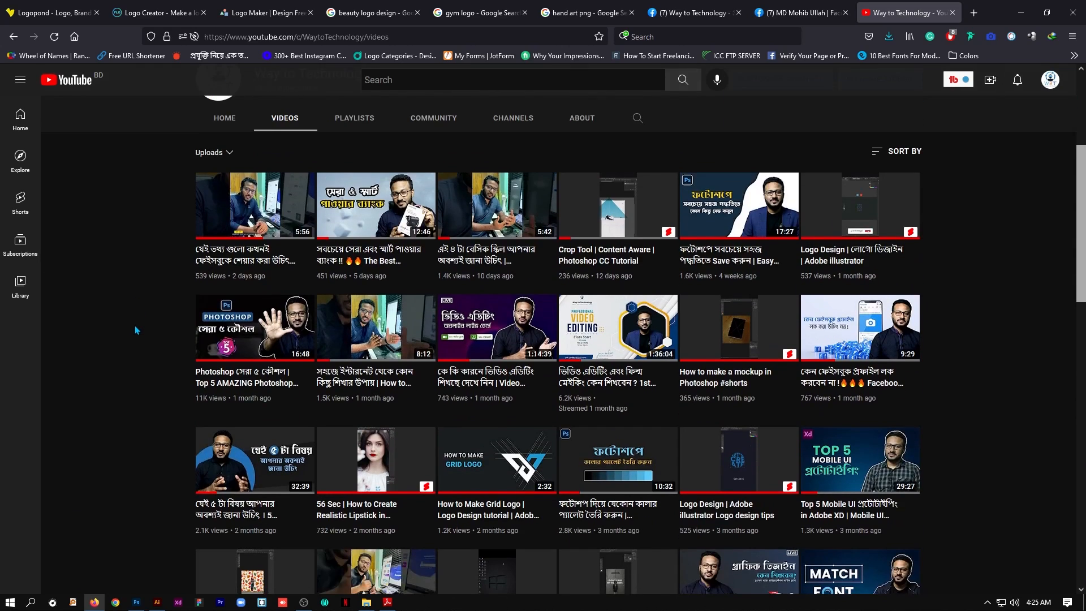
{"action": "scroll", "coordinate": [135, 325], "scroll_direction": "down", "scroll_amount": 3}
{"action": "scroll", "coordinate": [134, 327], "scroll_direction": "down", "scroll_amount": 9}
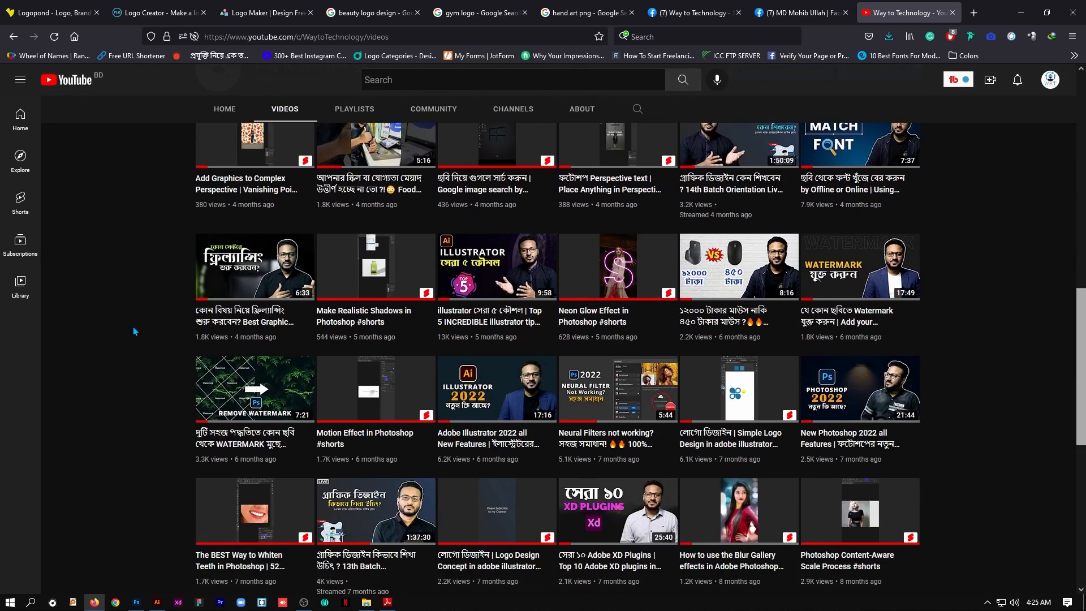
{"action": "scroll", "coordinate": [134, 326], "scroll_direction": "down", "scroll_amount": 3}
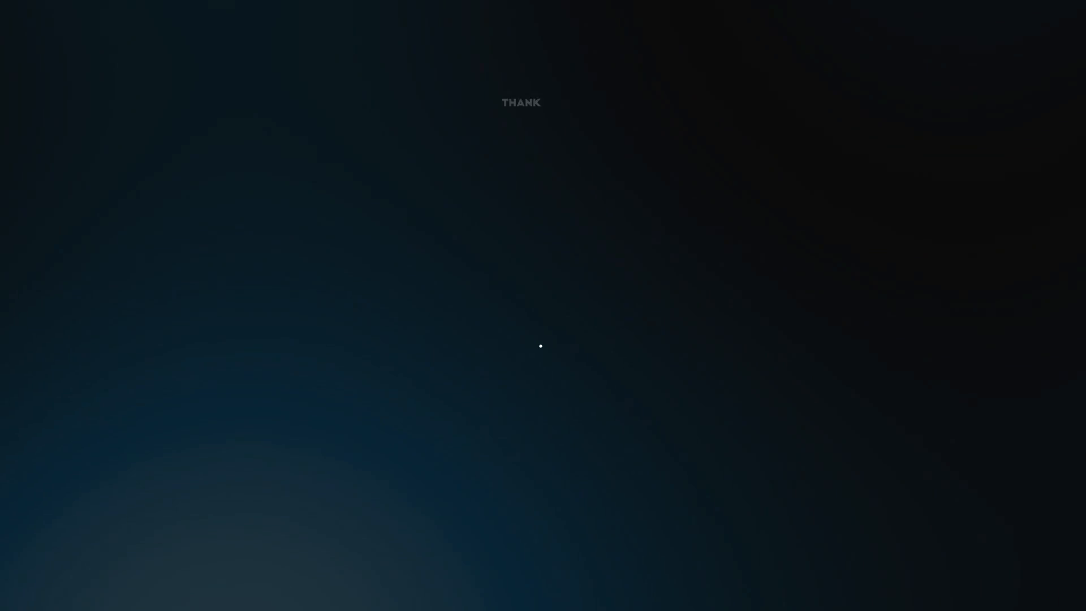